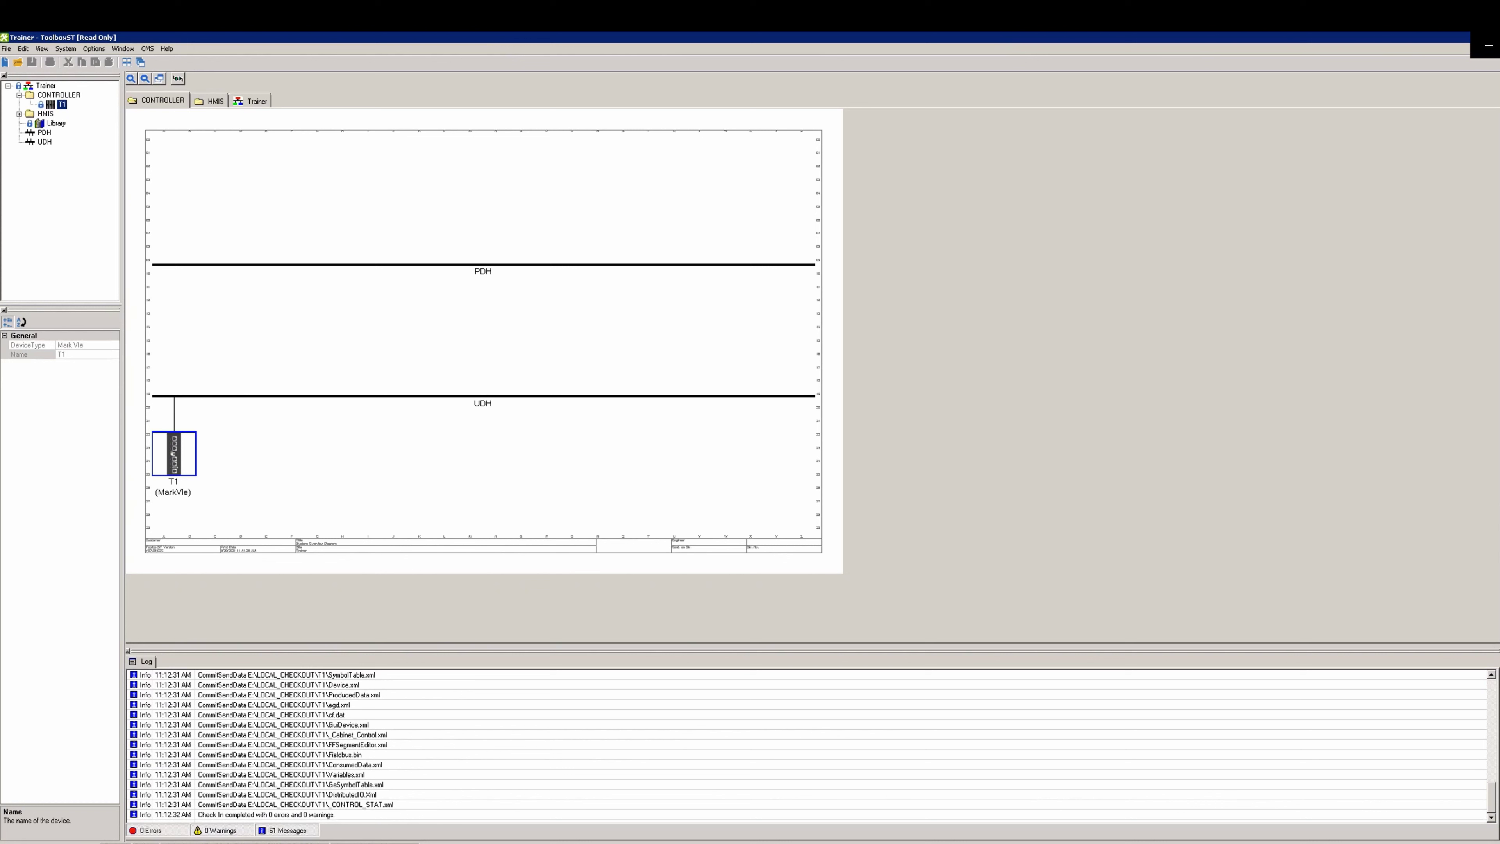
Step: Get the latest CMS copy of controller T1, then check it out and open it
{"action": "right_click", "coordinate": [58, 105]}
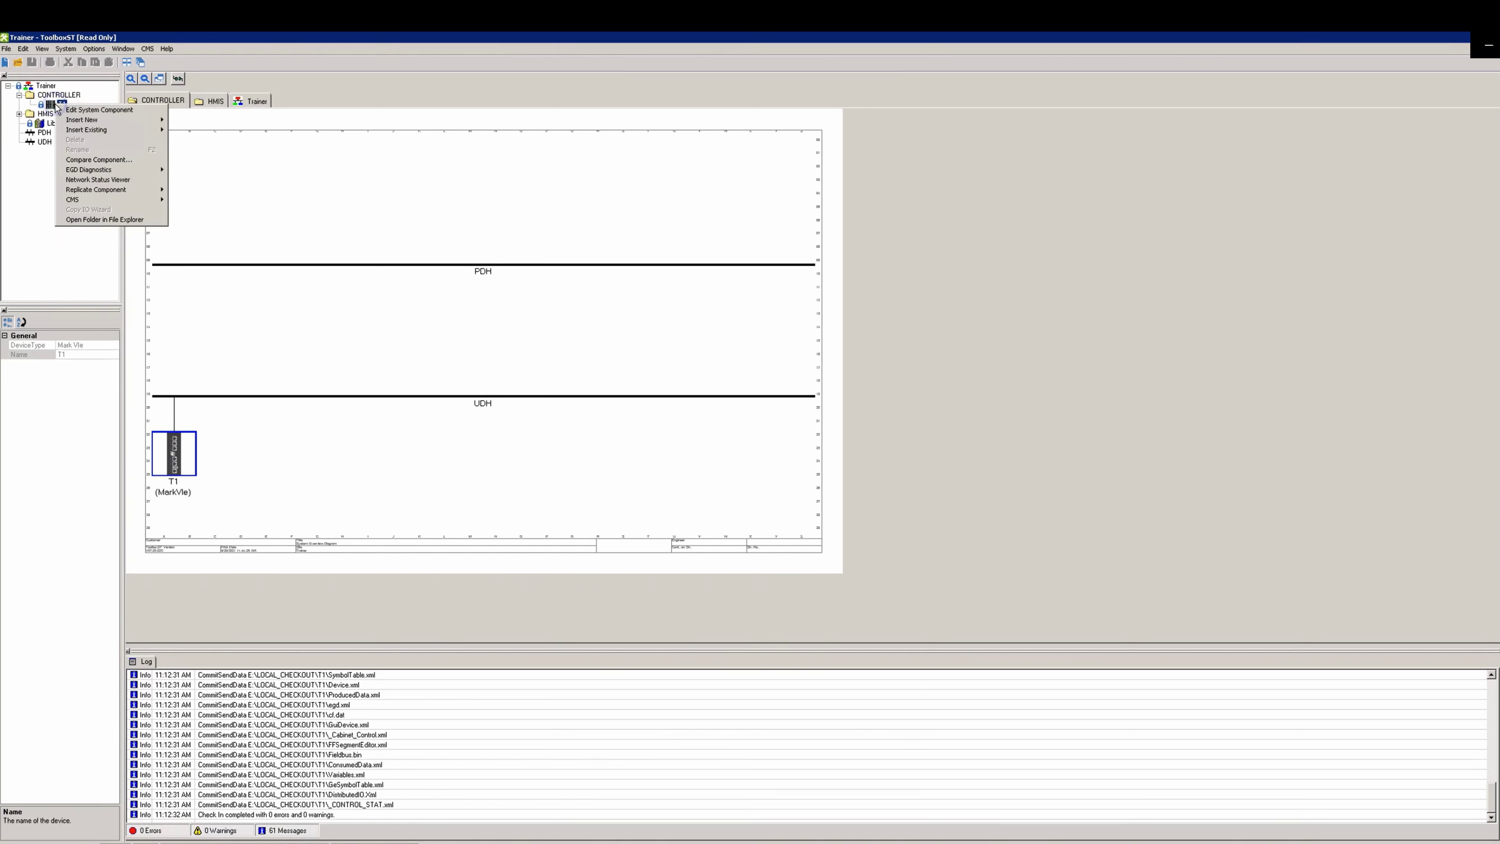
{"action": "mouse_move", "coordinate": [141, 199]}
{"action": "left_click", "coordinate": [206, 200]}
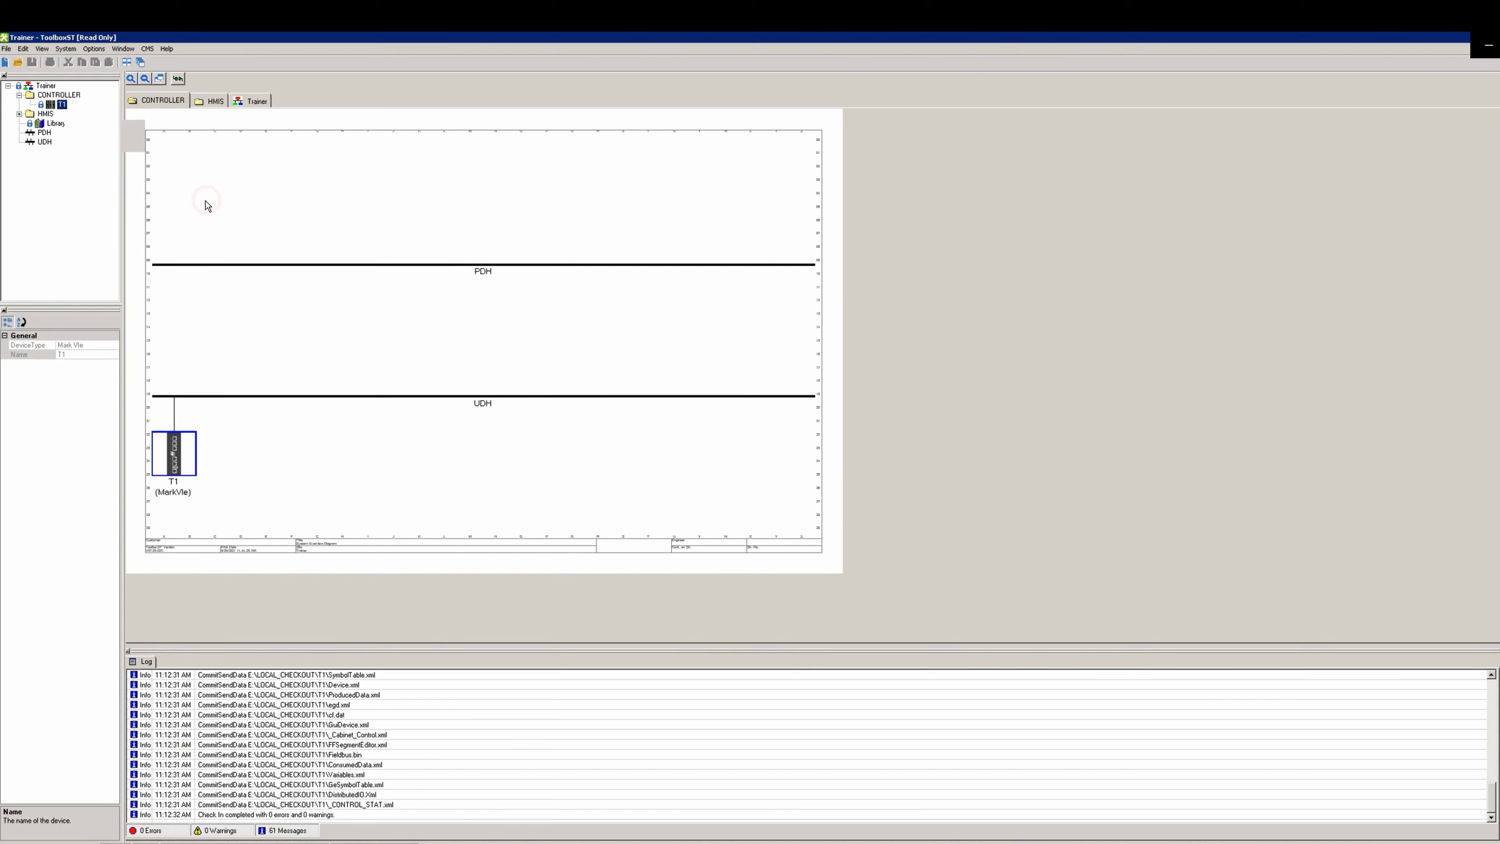
{"action": "double_click", "coordinate": [51, 107]}
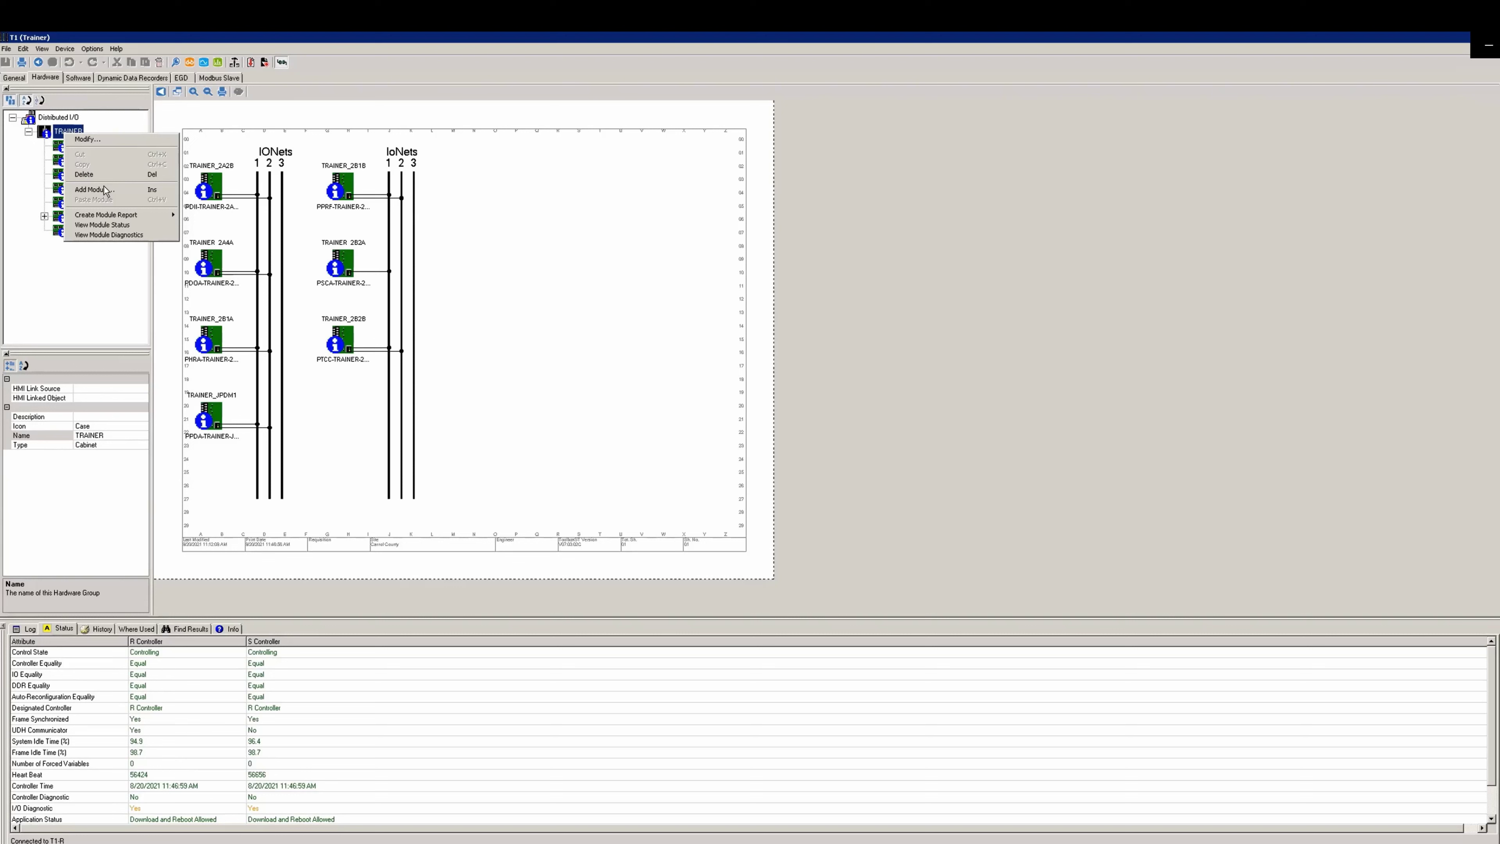
Step: Start adding a module under TRAINER with module redundancy set to HotBackup
{"action": "left_click", "coordinate": [106, 194]}
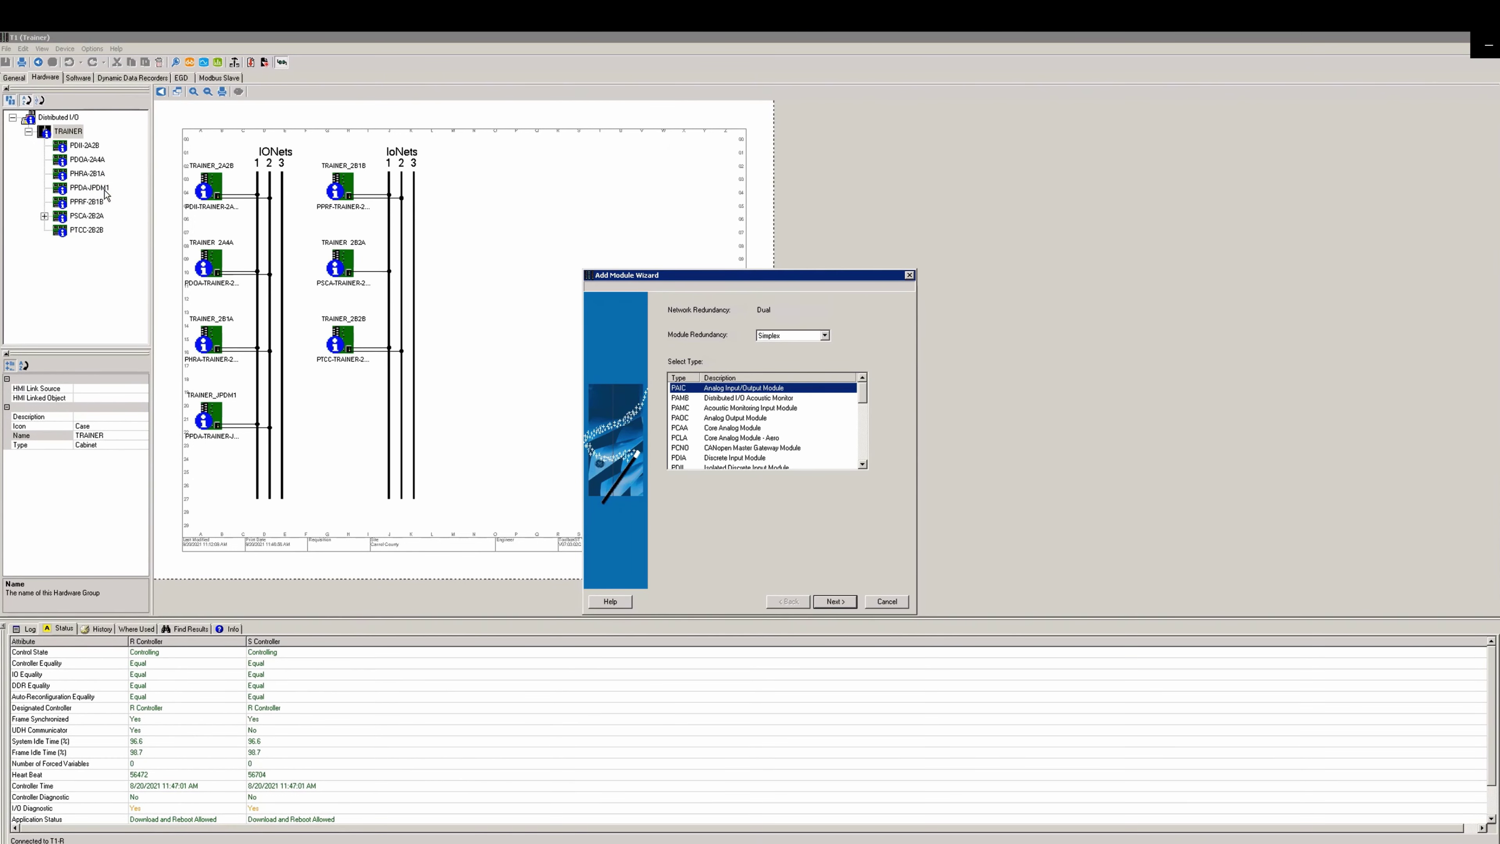
{"action": "left_click", "coordinate": [823, 335]}
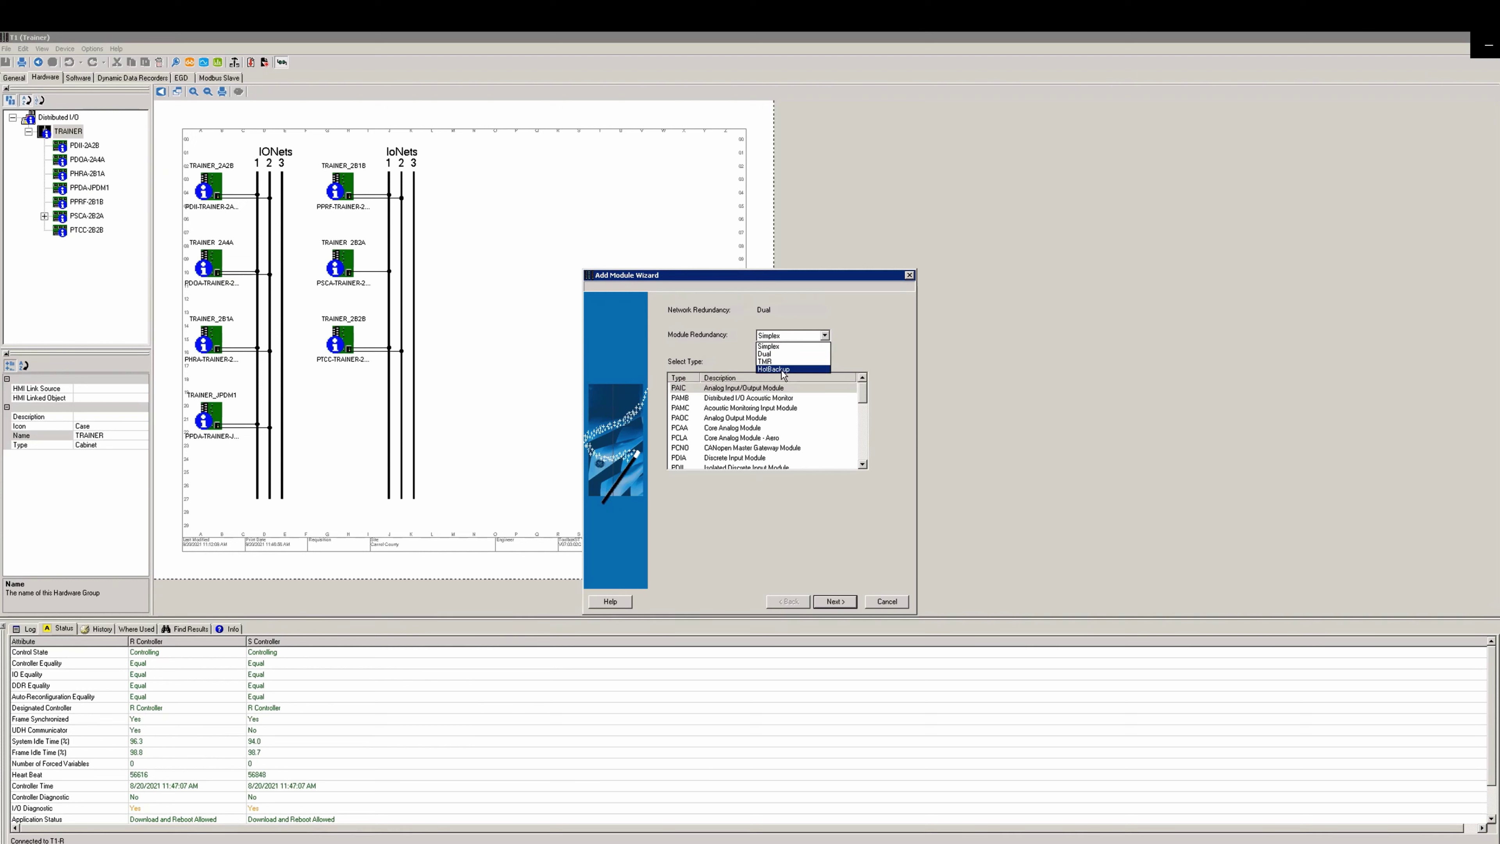
{"action": "left_click", "coordinate": [783, 369]}
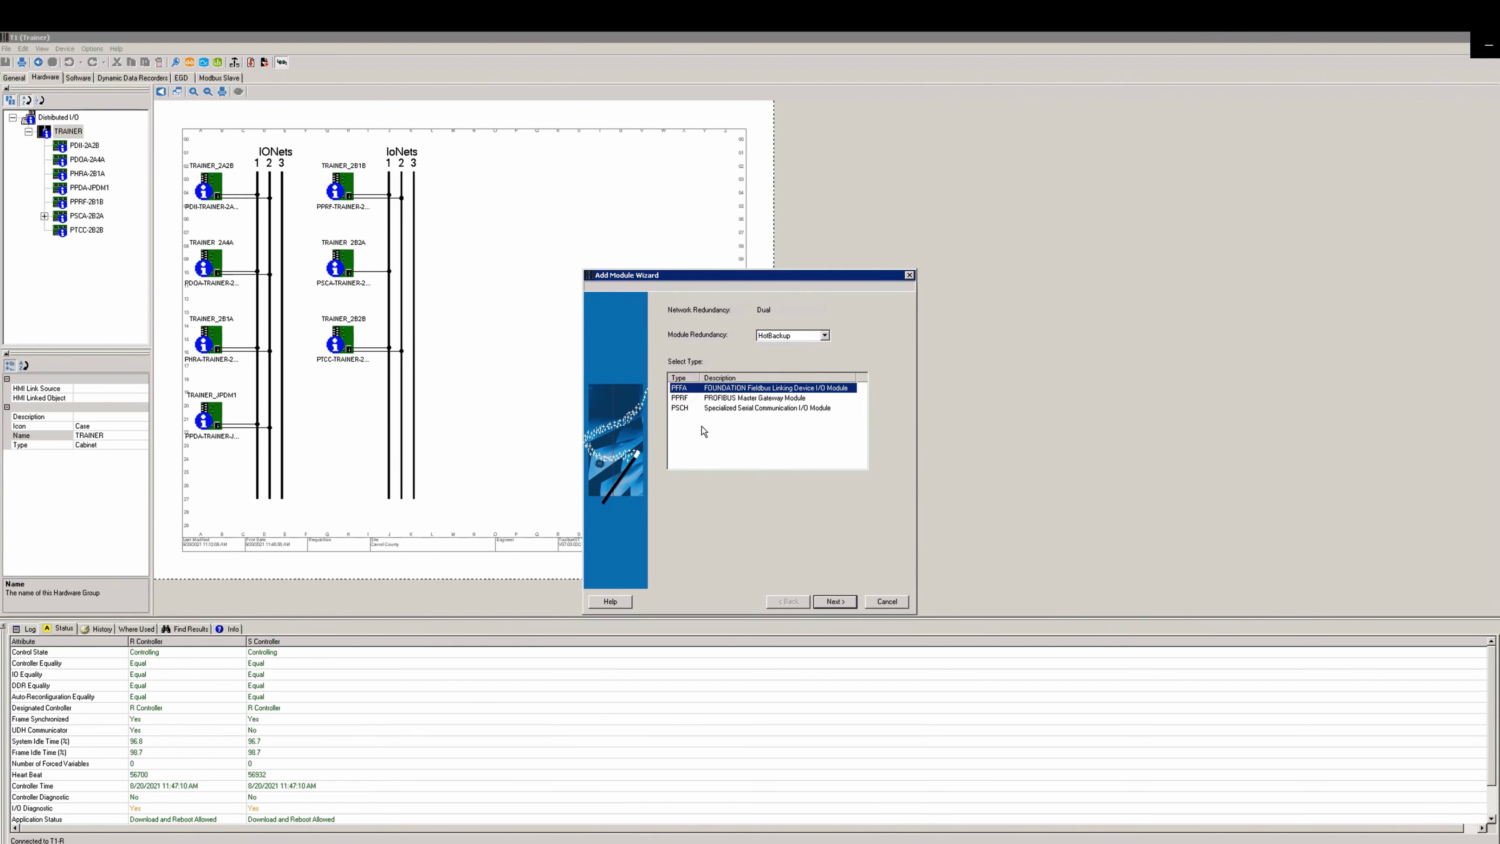
Step: Continue with PFFA, make the linking device not required, and enter PD tag LD-PFFA-2A1A
{"action": "left_click", "coordinate": [835, 603]}
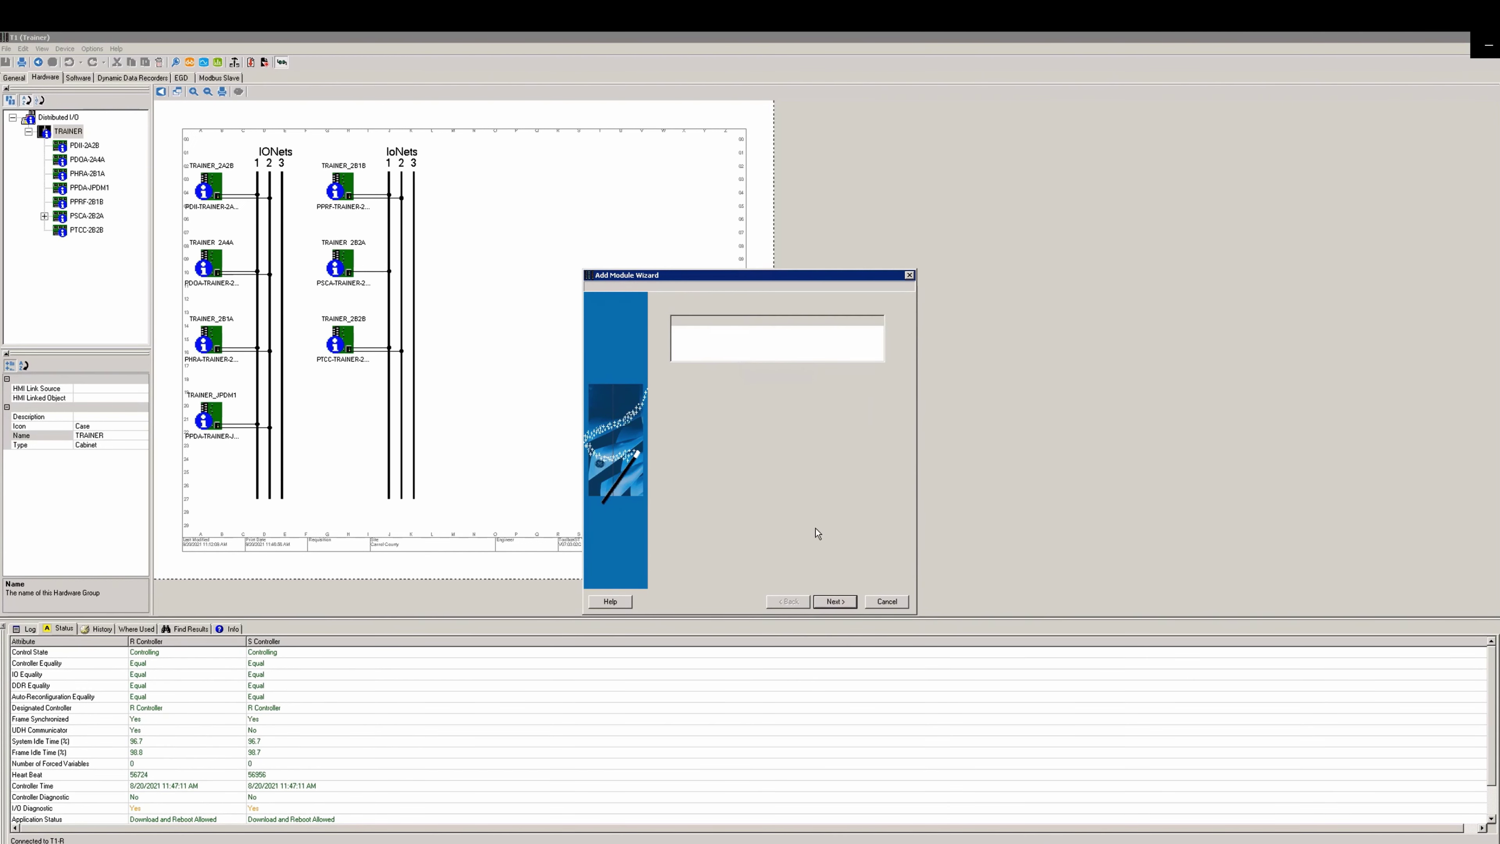
{"action": "left_click", "coordinate": [665, 409]}
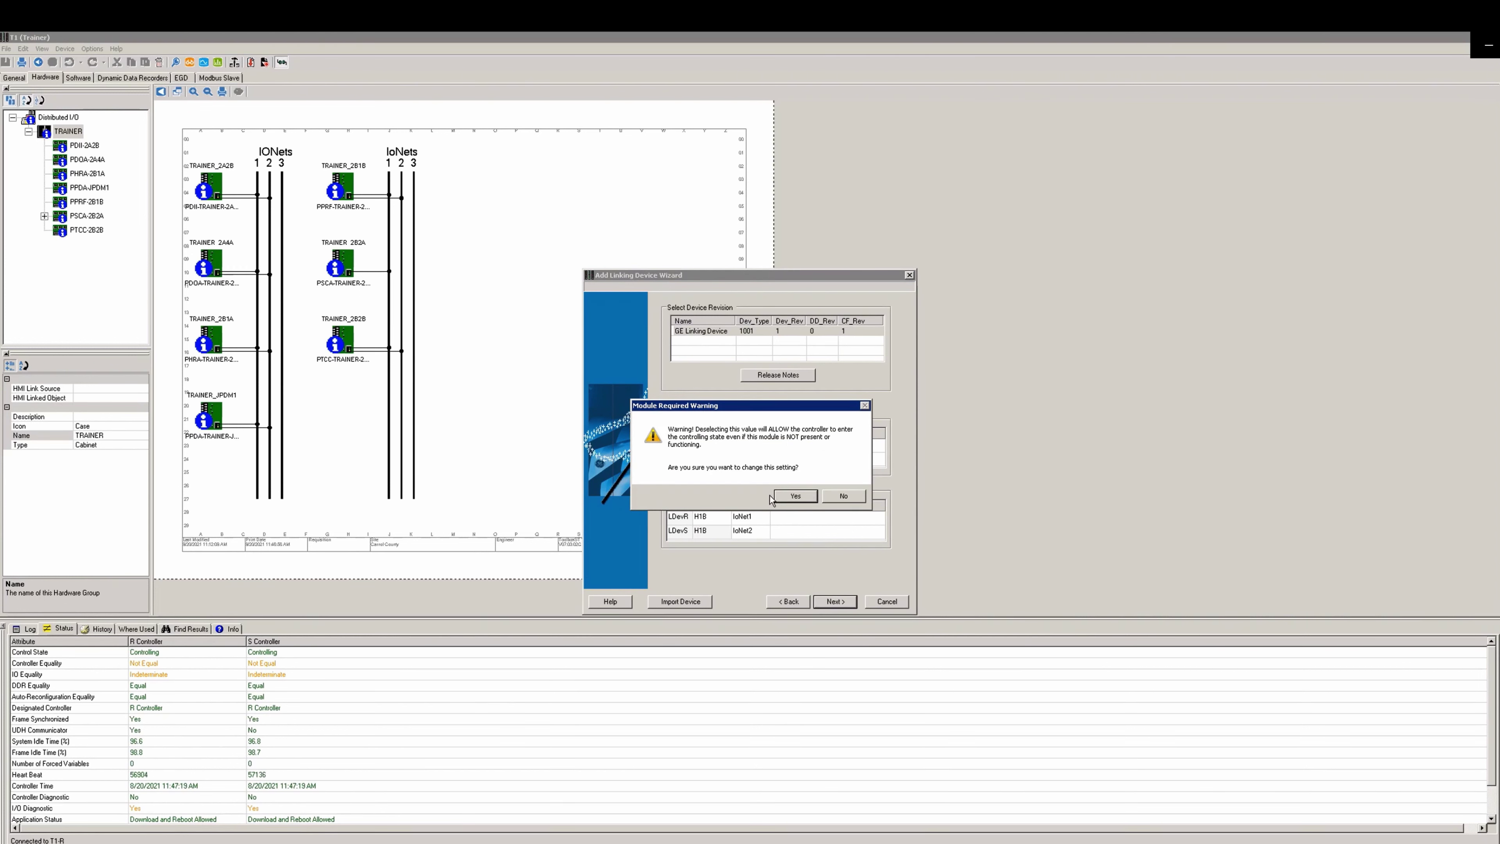
{"action": "left_click", "coordinate": [796, 497]}
{"action": "left_click", "coordinate": [717, 444]}
{"action": "type", "text": "LD-PFFA"}
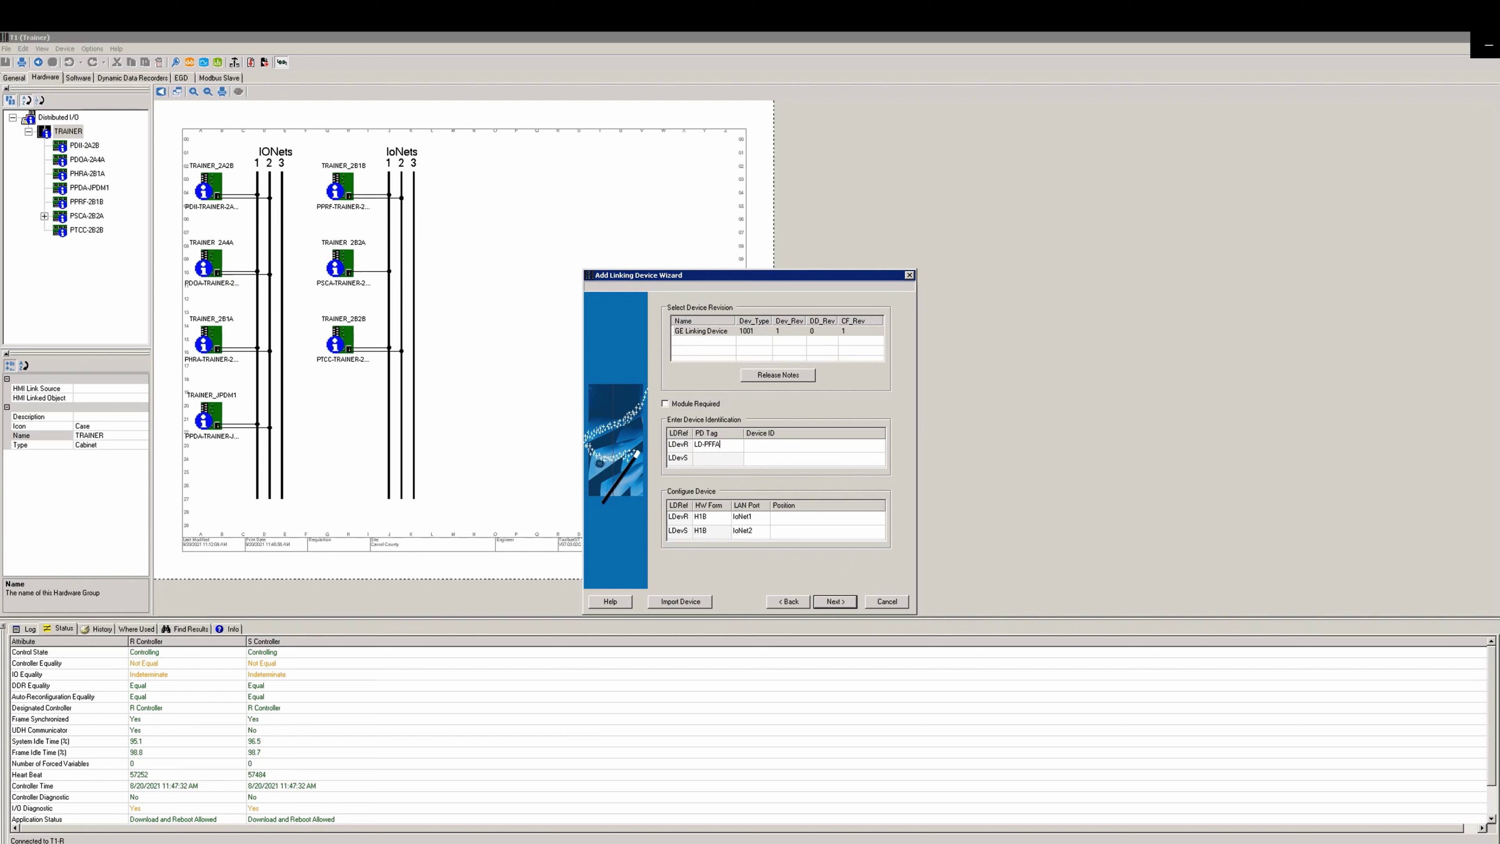
{"action": "type", "text": "-2a1a"}
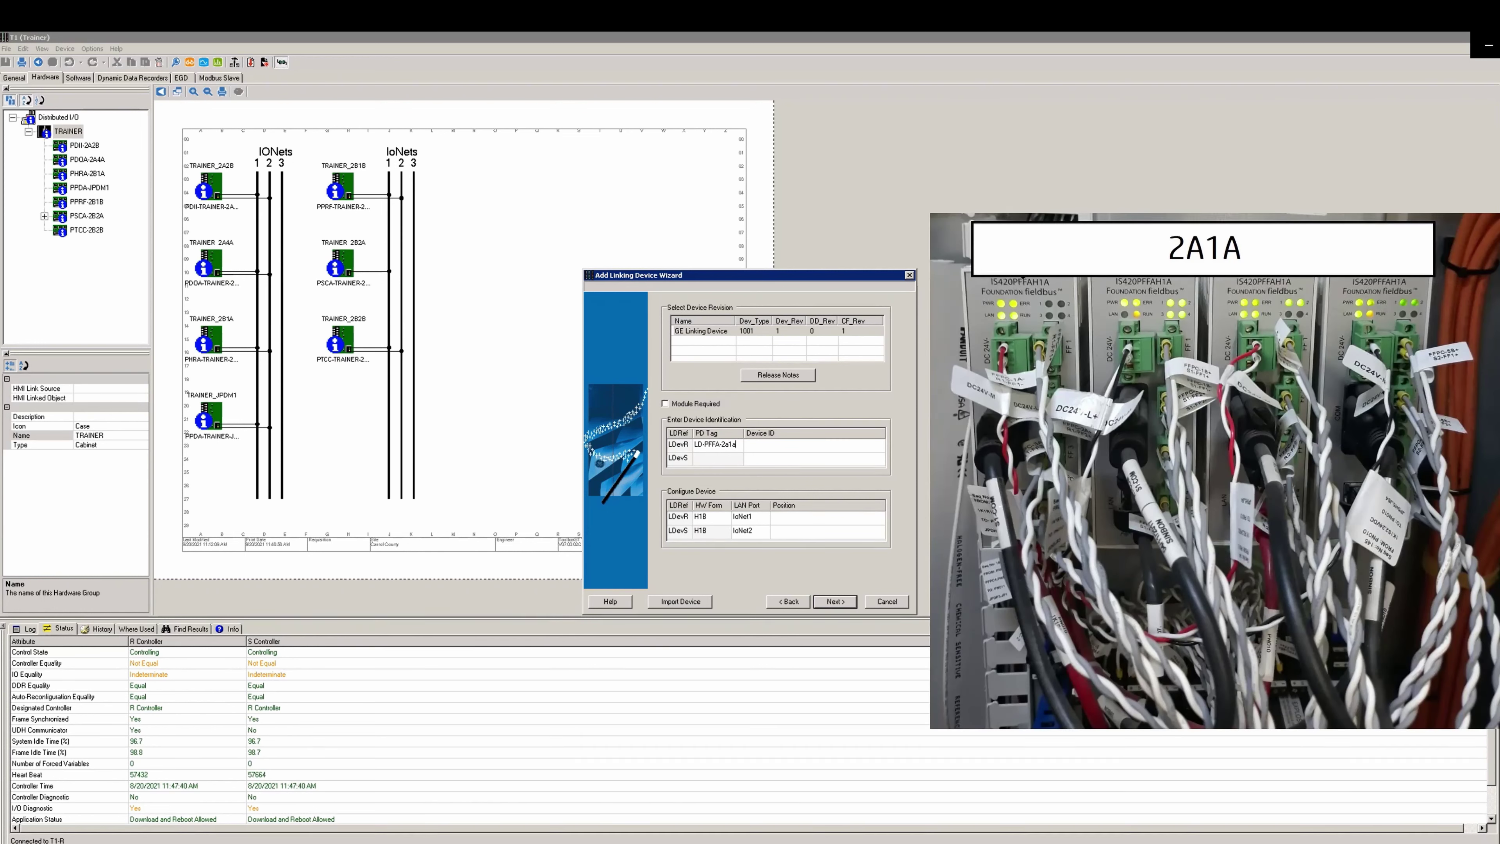
{"action": "key", "text": "BackSpace"}
{"action": "key", "text": "BackSpace"}
{"action": "key", "text": "BackSpace"}
{"action": "type", "text": "A"}
{"action": "key", "text": "Tab"}
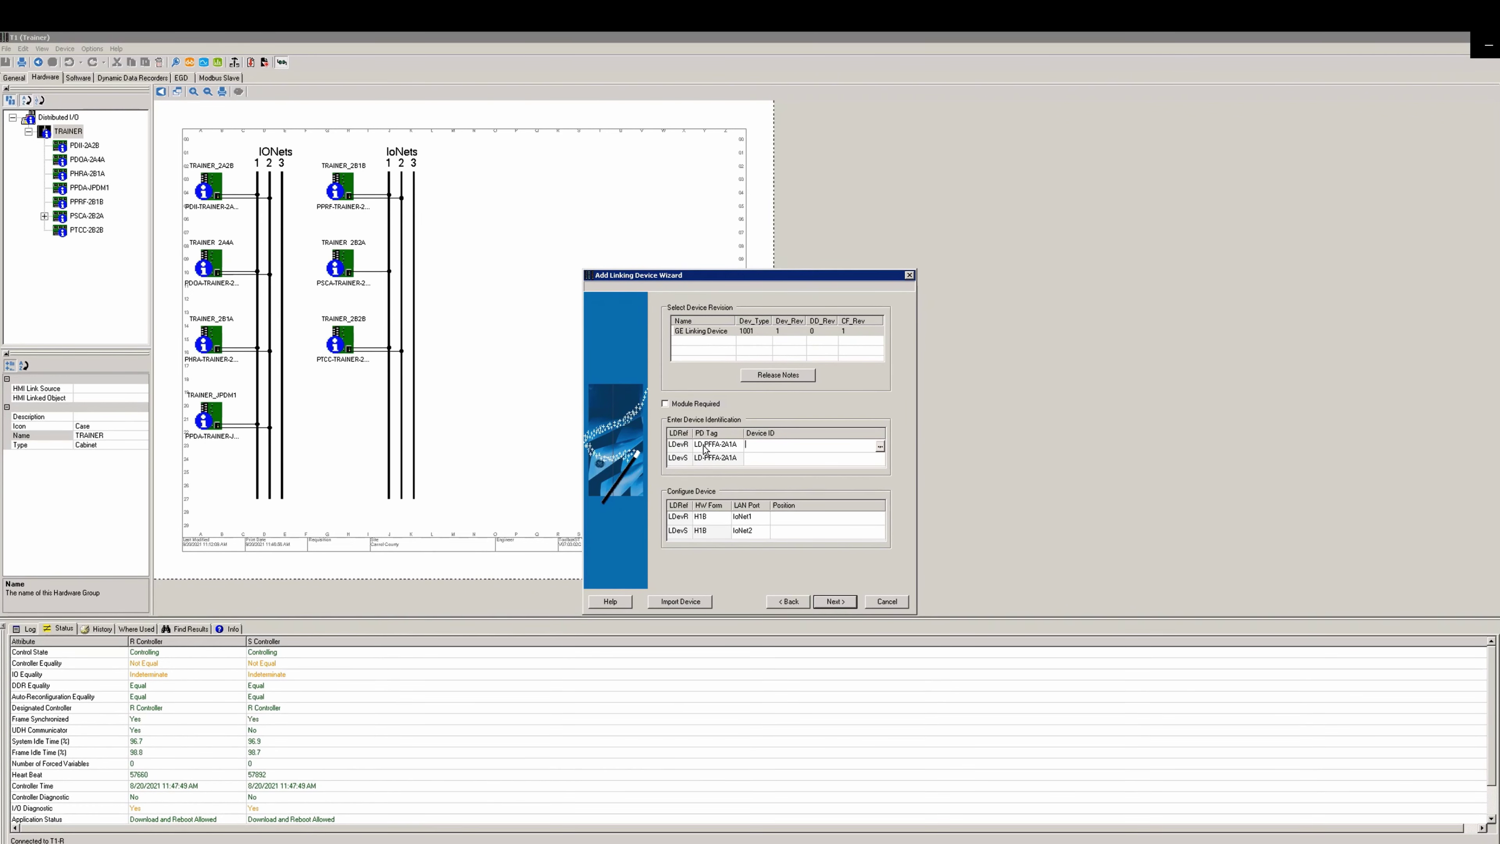
Step: Pick unassigned device IDs for LDevR and LDevS from the Device ID lists
{"action": "left_click", "coordinate": [879, 446]}
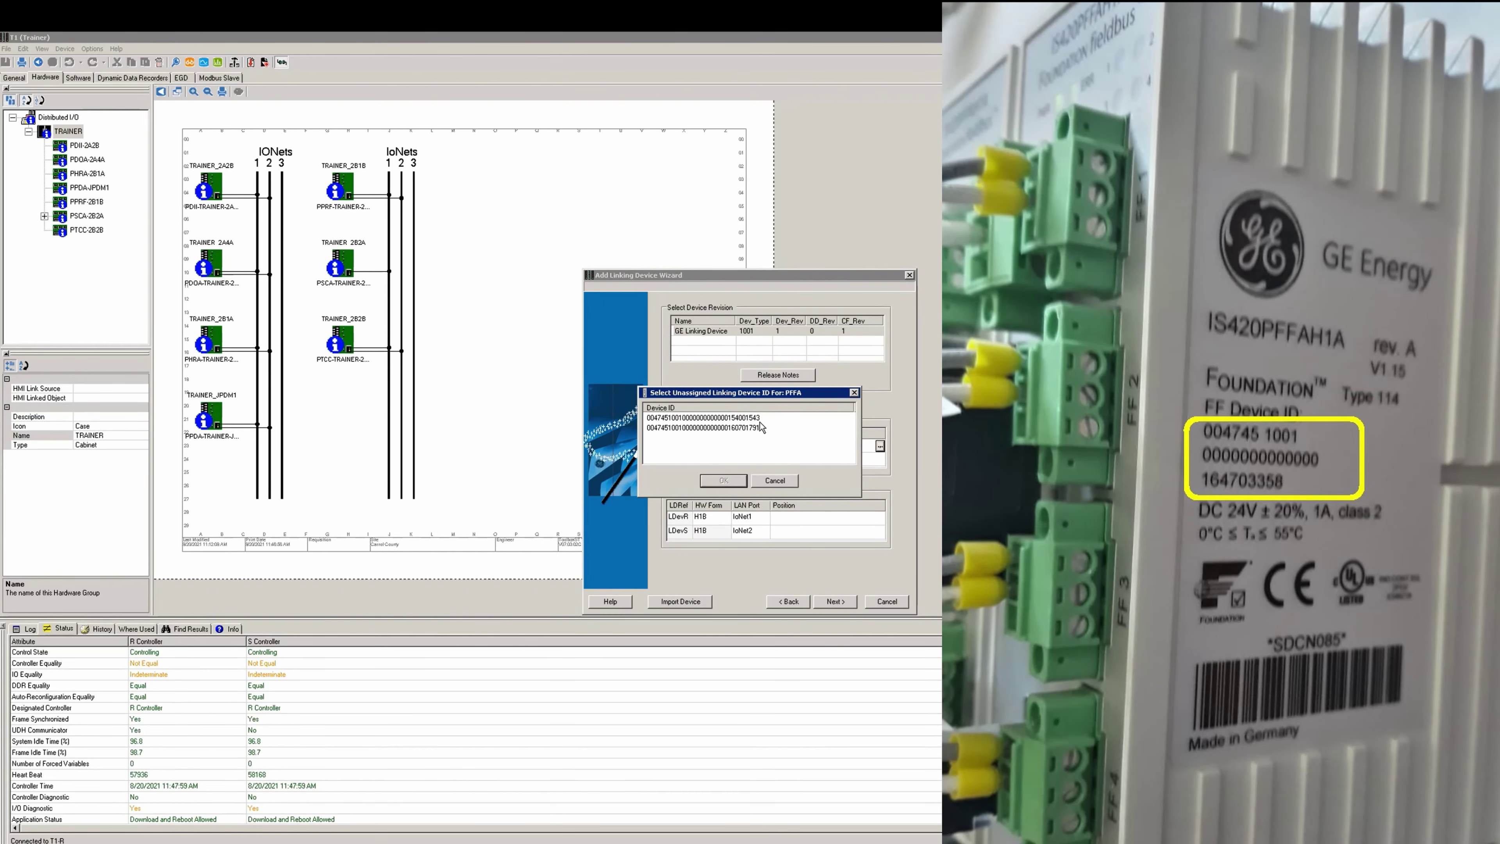
{"action": "left_click", "coordinate": [879, 446]}
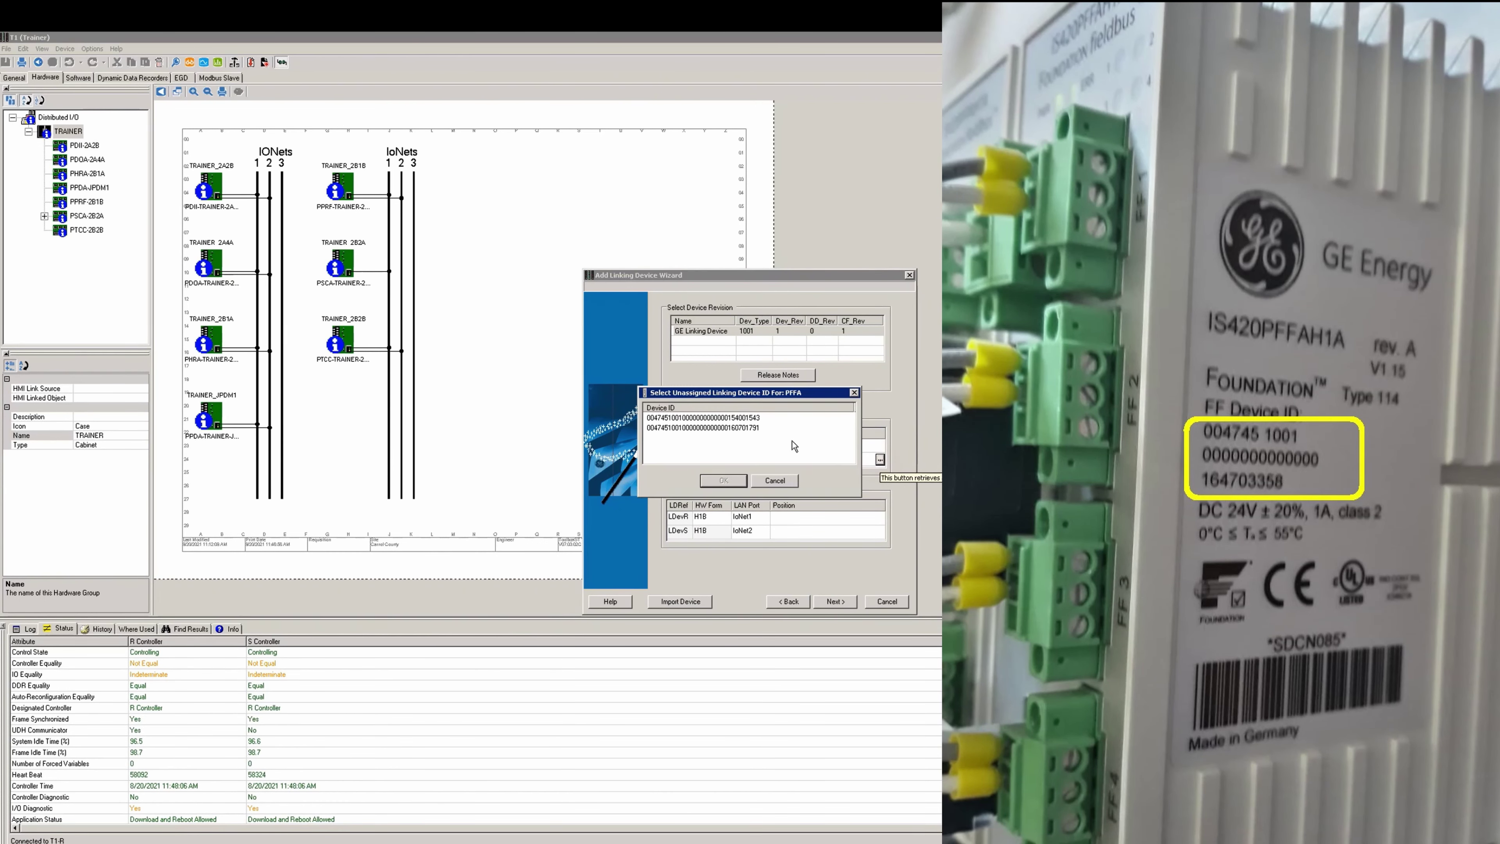
{"action": "left_click", "coordinate": [879, 459]}
{"action": "left_click", "coordinate": [755, 427]}
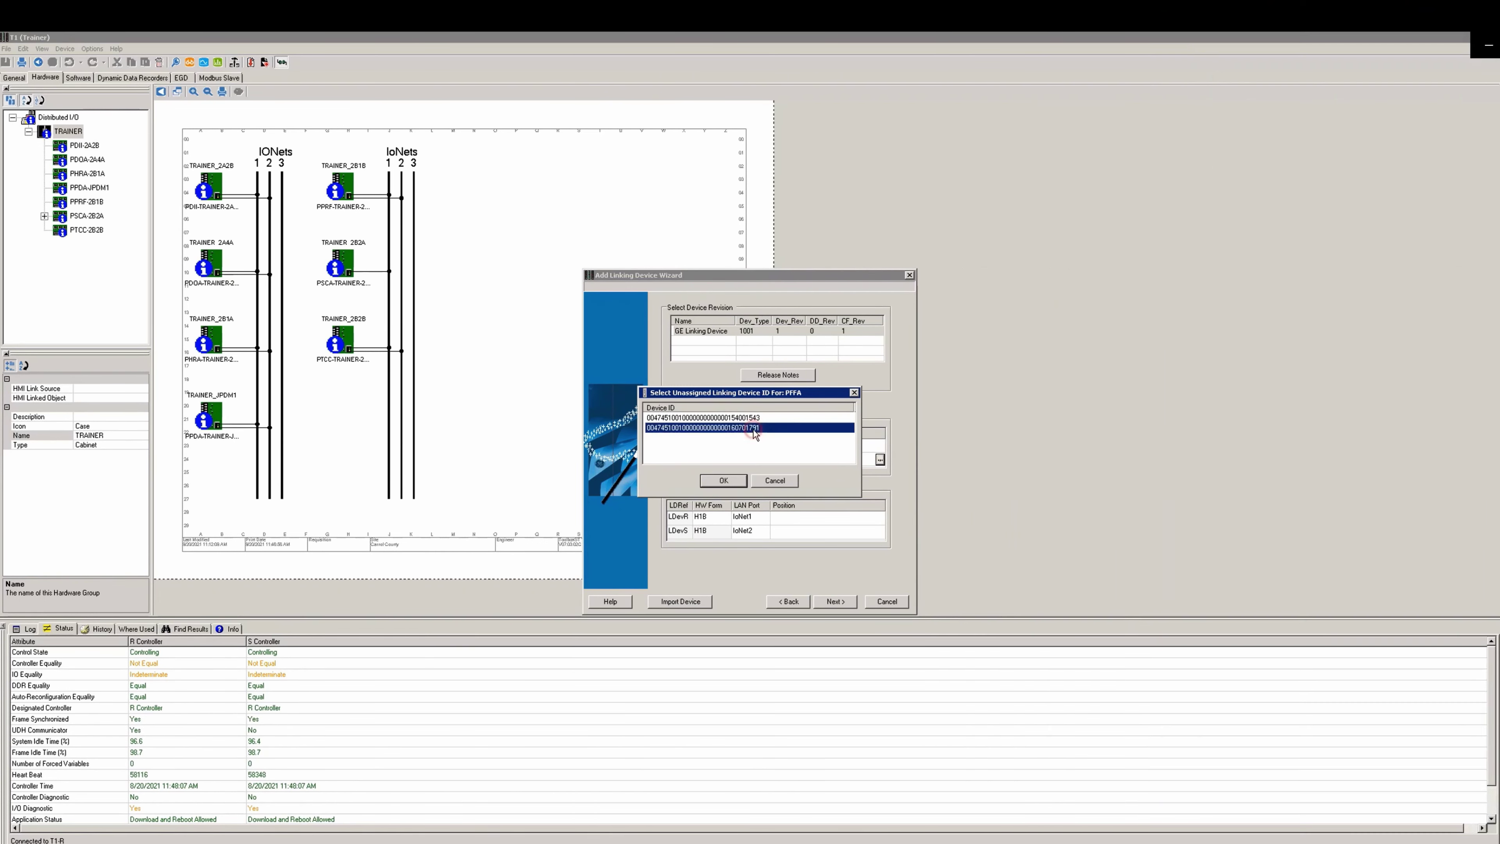
Step: Confirm the LDevS device ID, set positions 2A1AR1 and 2A1AS1, and finish the wizard
{"action": "left_click", "coordinate": [724, 480]}
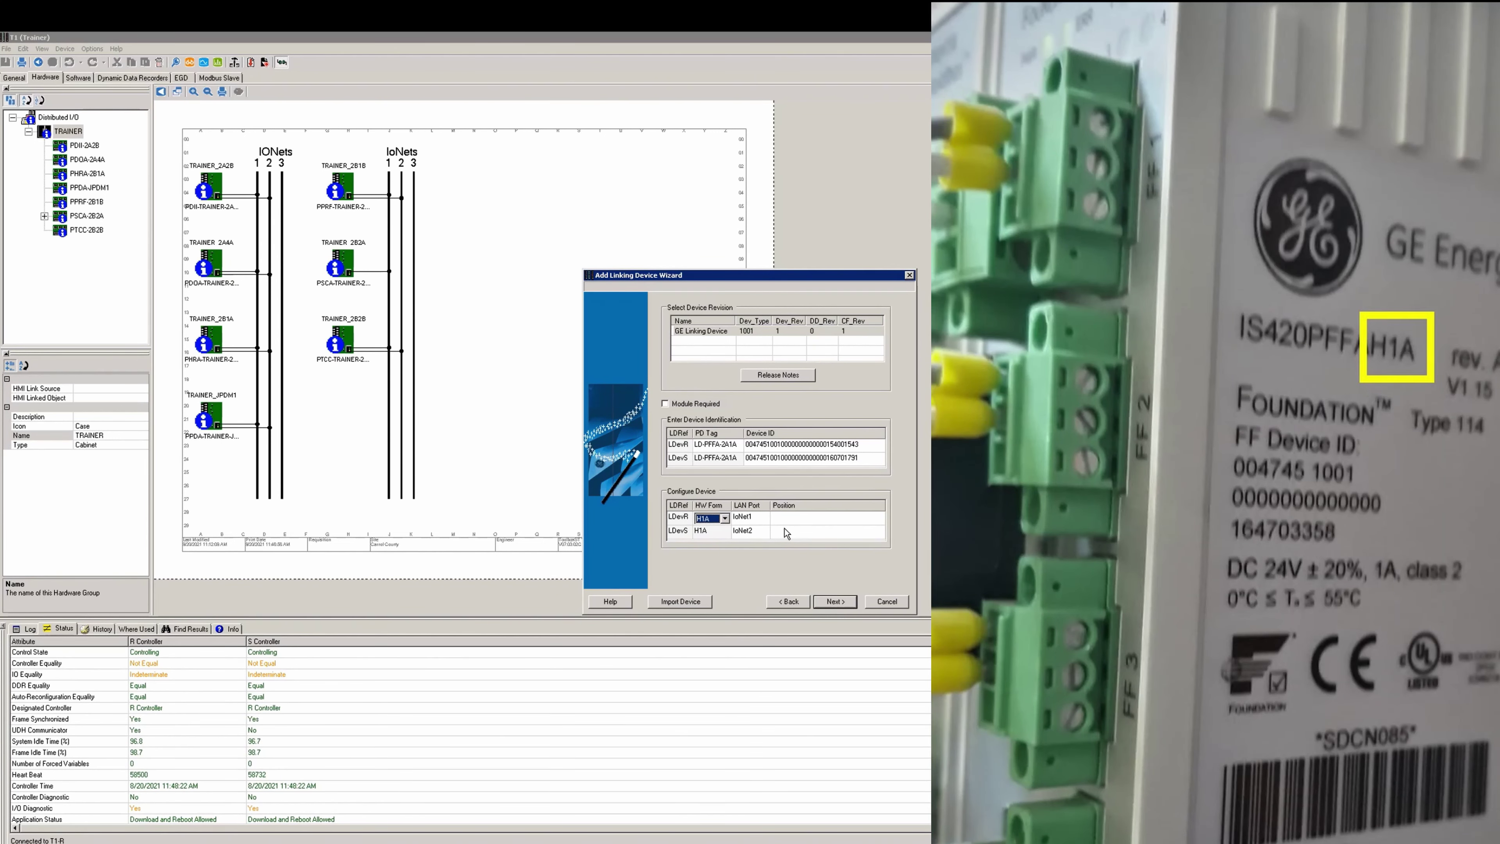
{"action": "left_click", "coordinate": [808, 517]}
{"action": "type", "text": "2A1AR1"}
{"action": "key", "text": "Tab"}
{"action": "key", "text": "Tab"}
{"action": "key", "text": "Tab"}
{"action": "key", "text": "Tab"}
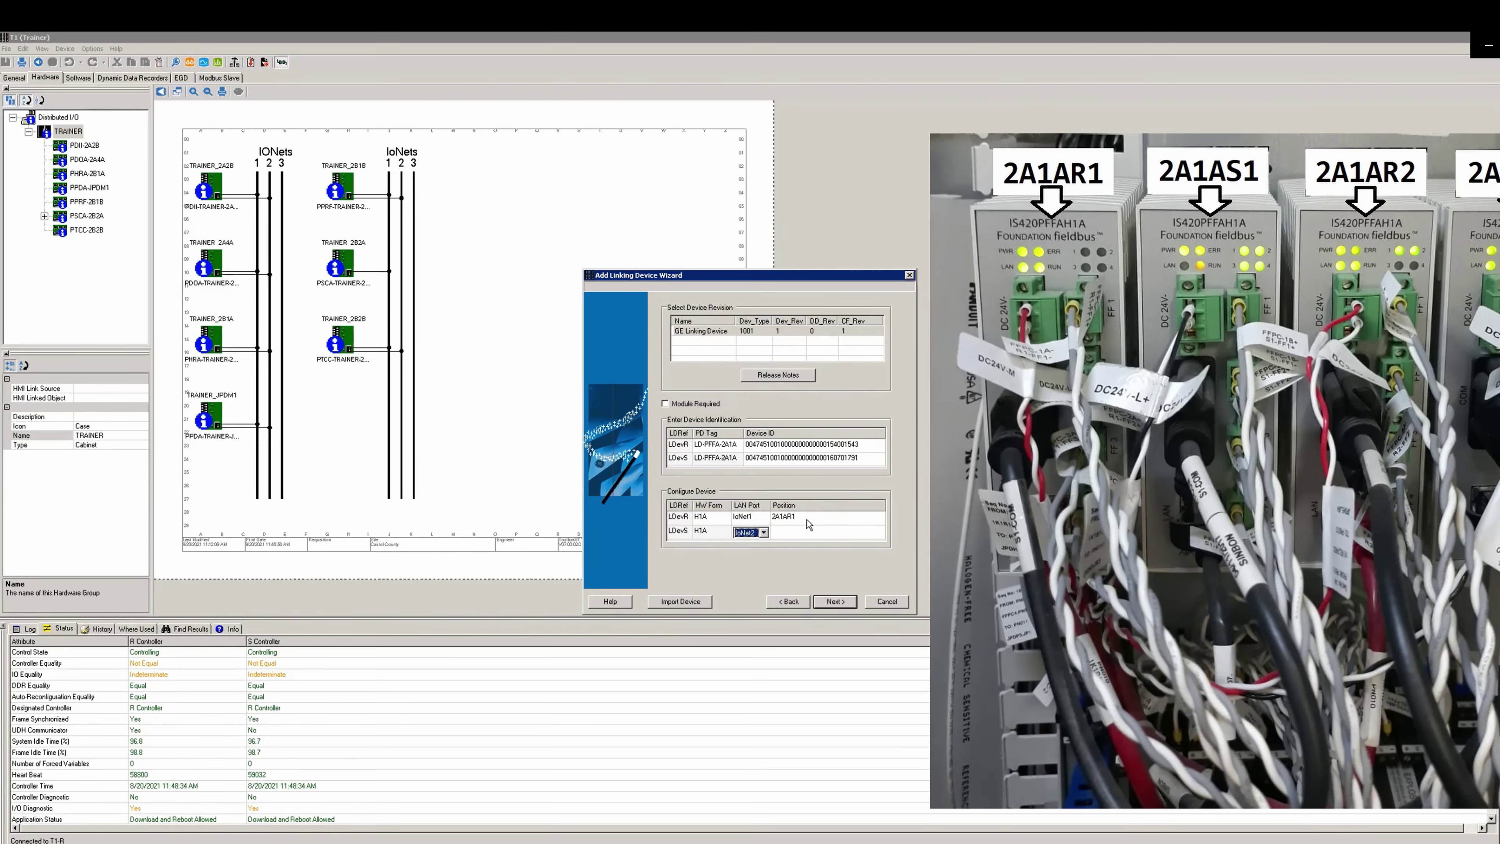
{"action": "type", "text": "2A1AS1"}
{"action": "left_click", "coordinate": [837, 601]}
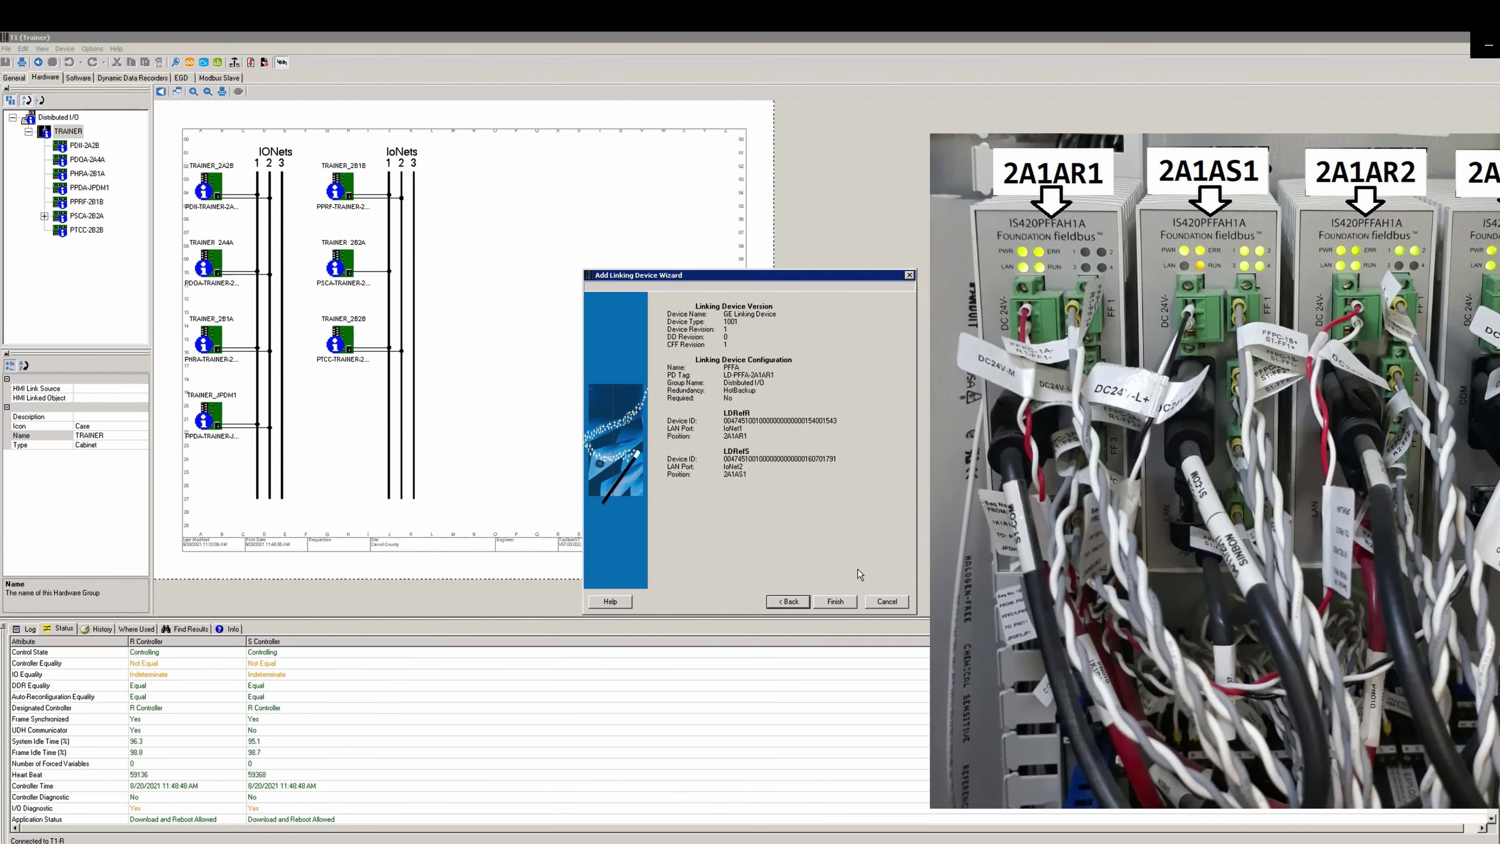
{"action": "left_click", "coordinate": [835, 600]}
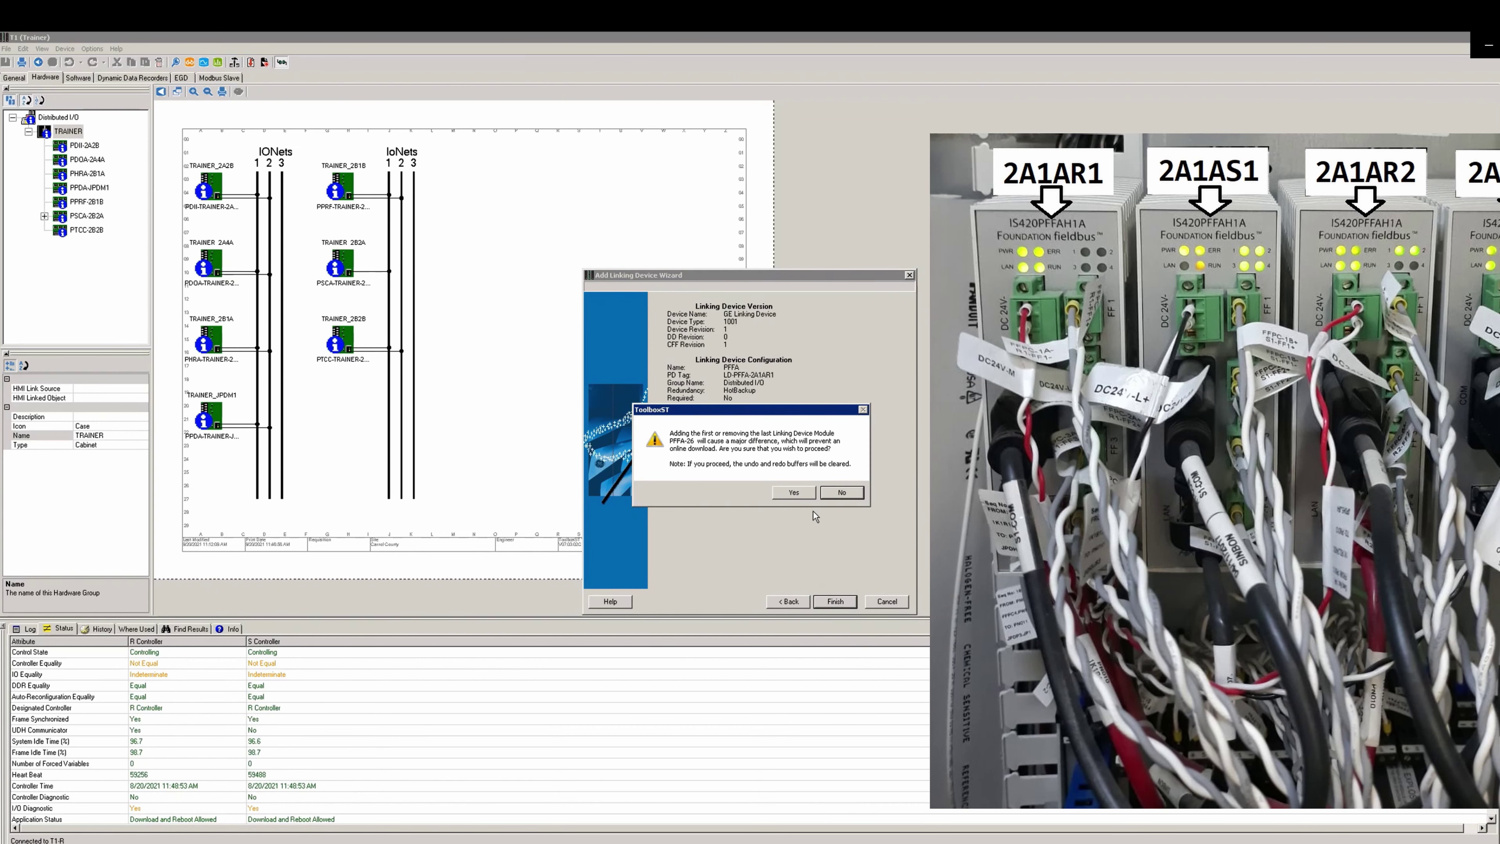
Step: Accept the warning to add PFFA-2A1AR1, then expand it to show Port_FF1–Port_FF4
{"action": "left_click", "coordinate": [793, 493]}
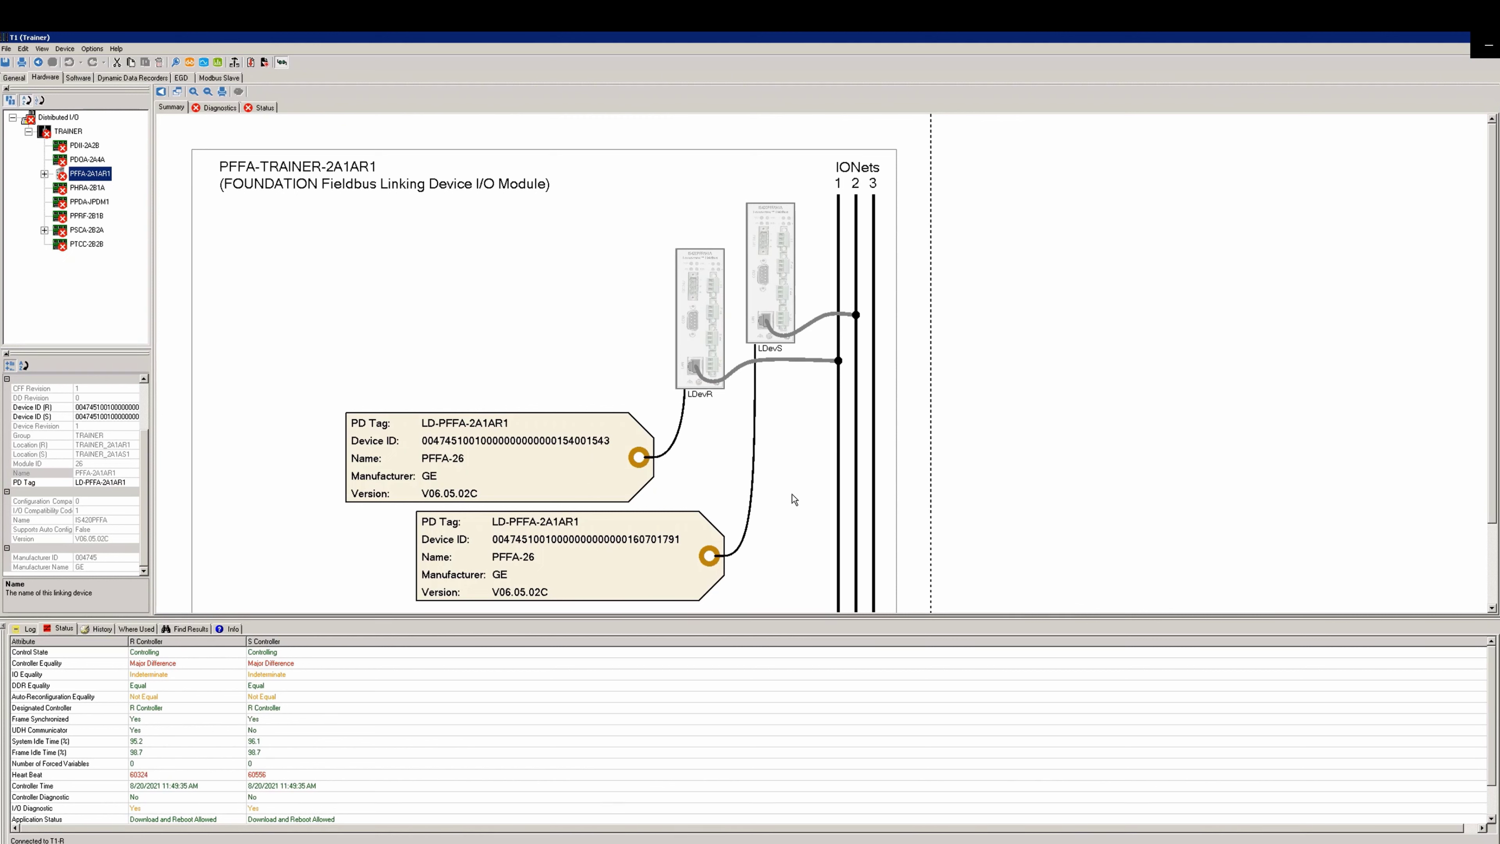
{"action": "left_click", "coordinate": [45, 174]}
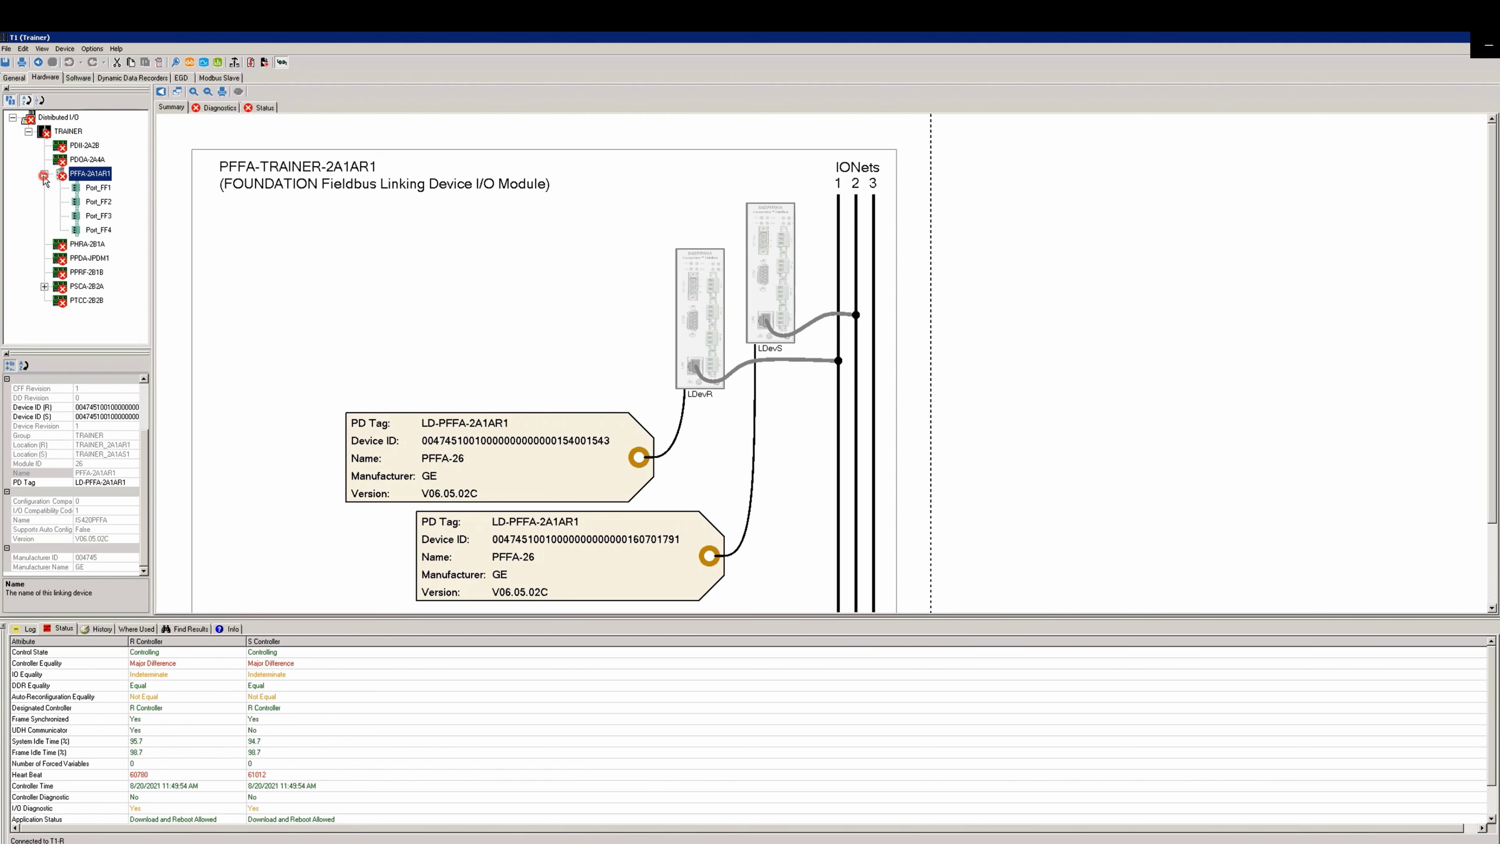
Step: Create segment PFFA-26_Segment1 on Port_FF1 and start the Add H1 Device wizard for it
{"action": "left_click", "coordinate": [101, 191]}
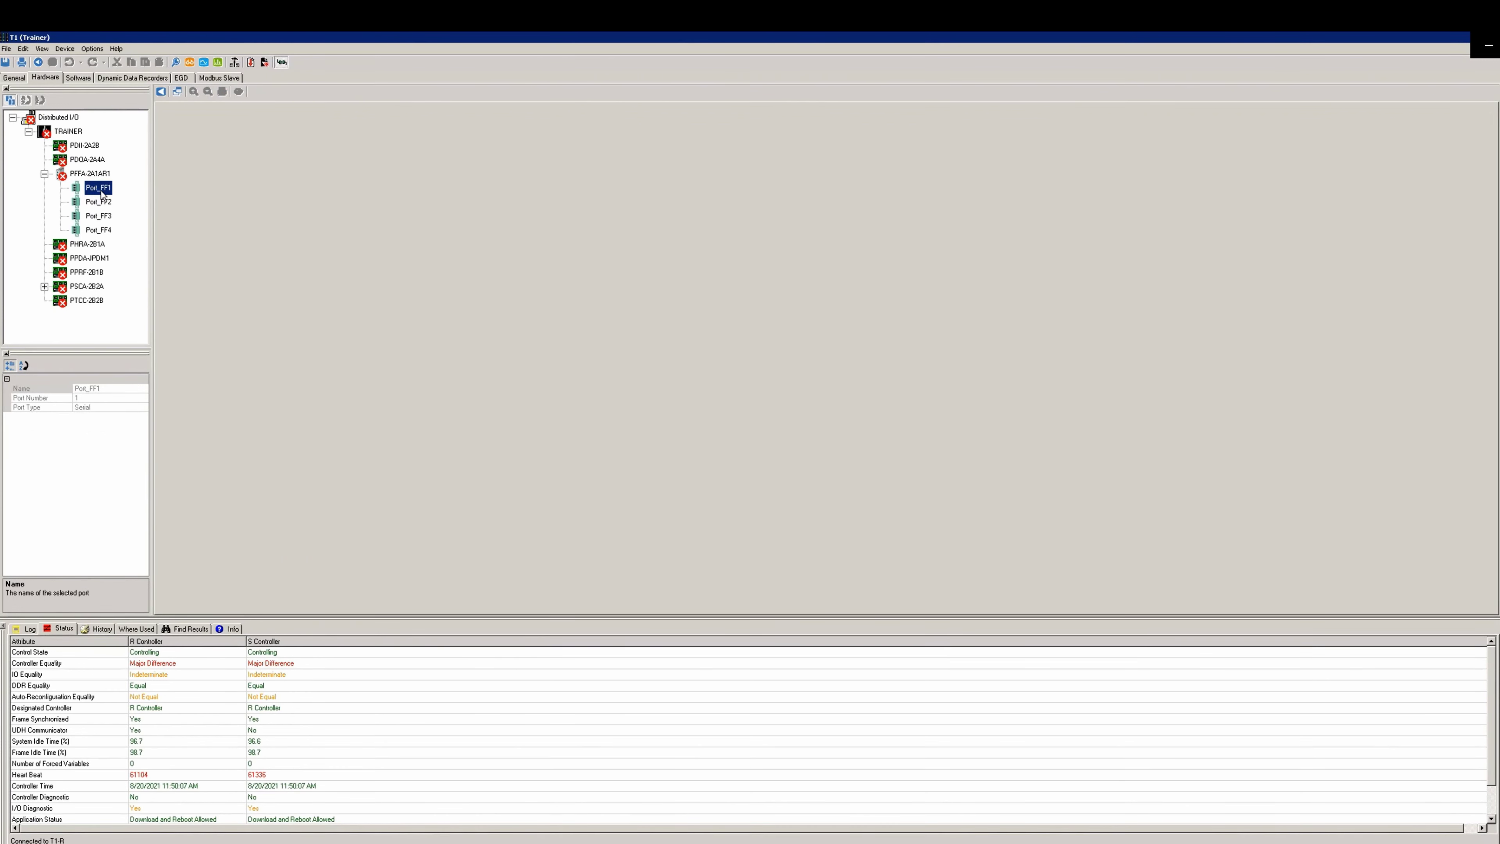
{"action": "left_click", "coordinate": [111, 195]}
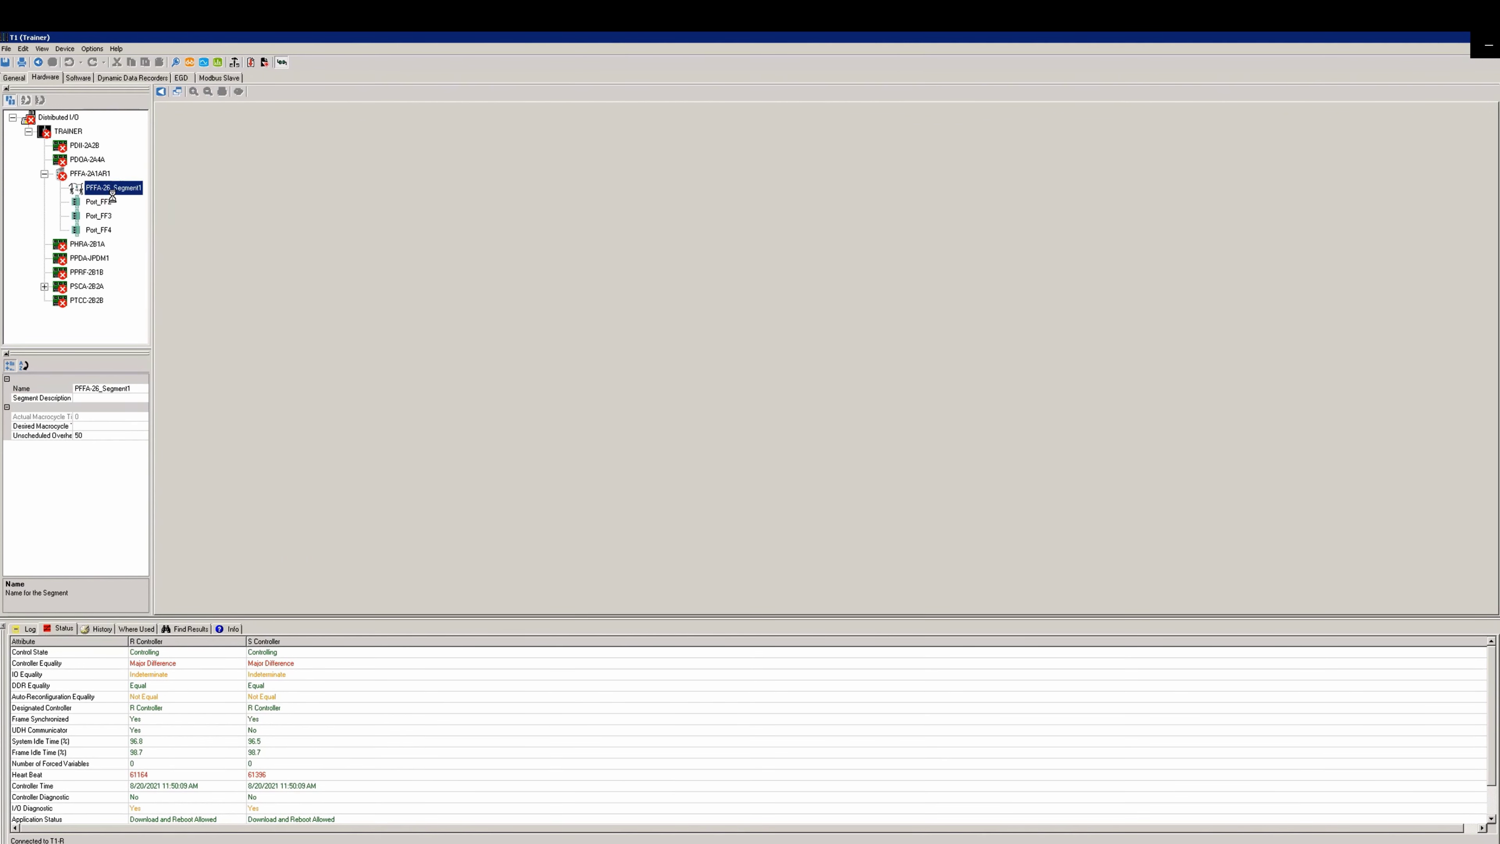
{"action": "right_click", "coordinate": [119, 187]}
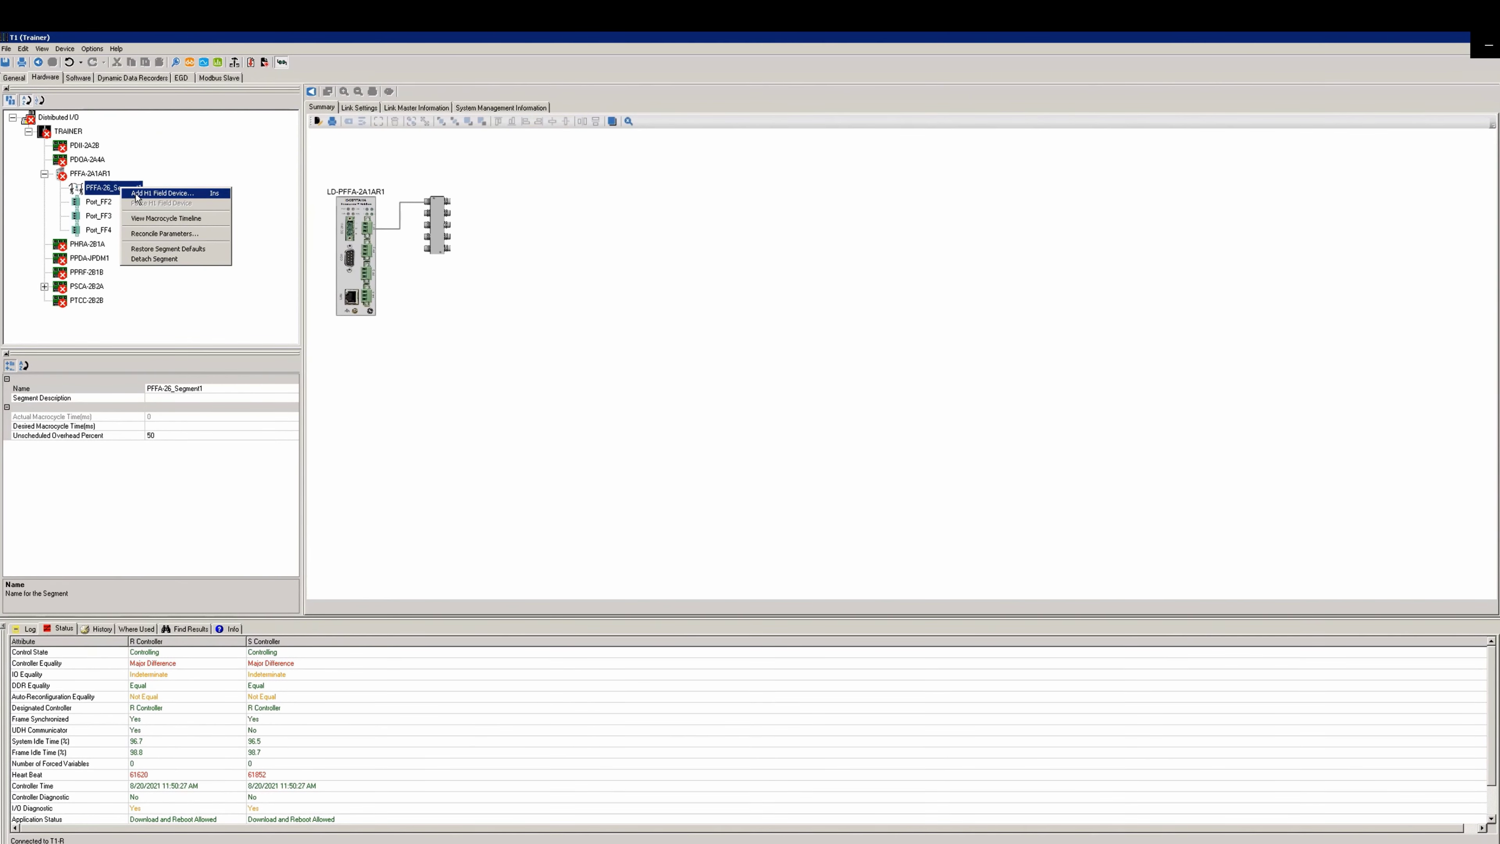
{"action": "left_click", "coordinate": [135, 194]}
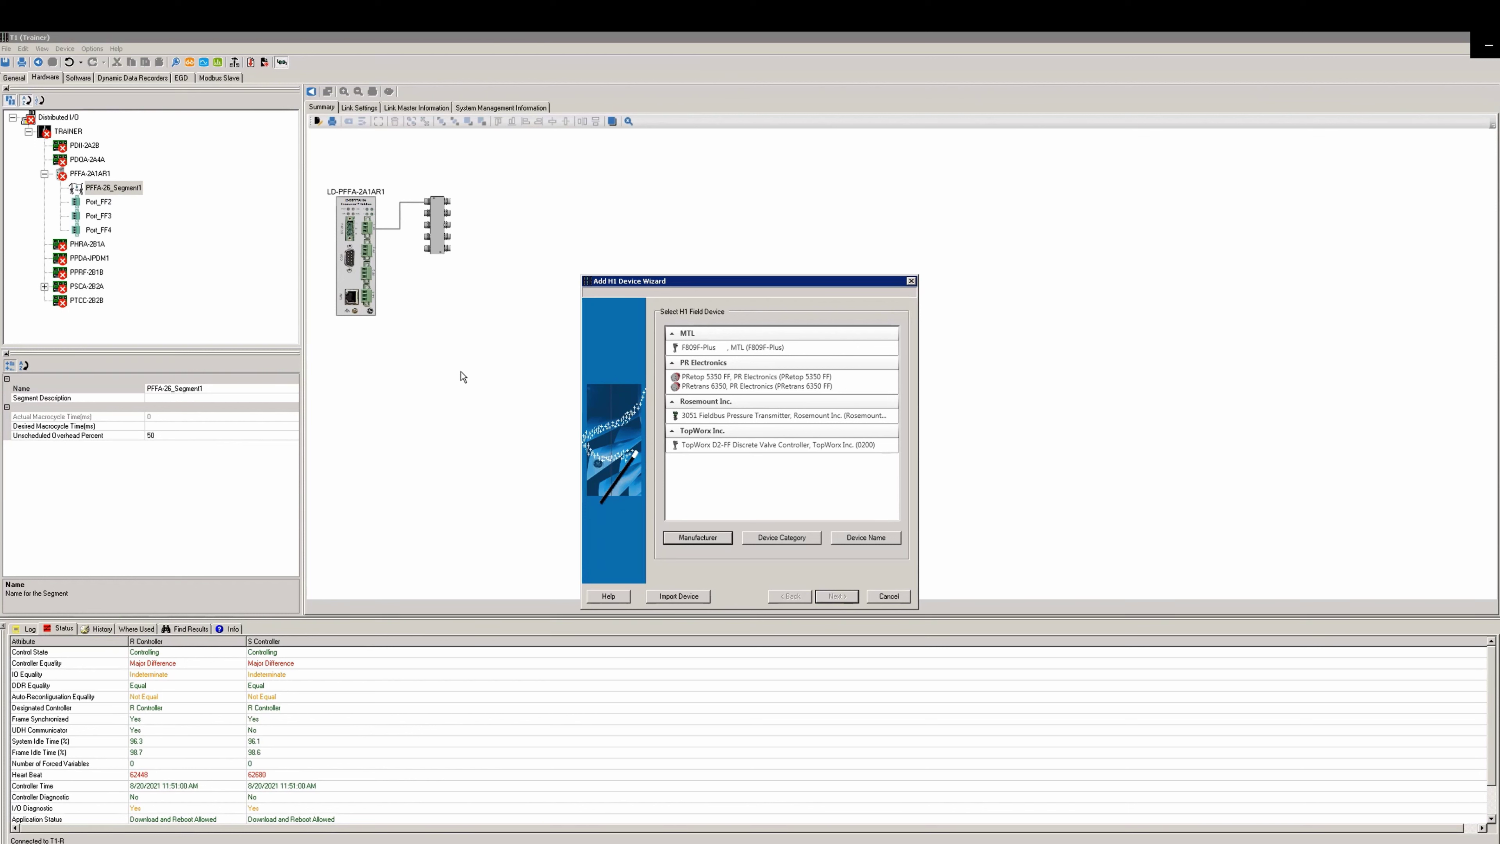
Step: Choose the Rosemount 3051 pressure transmitter at Dev_Rev 8 with PD tag 3051_PT
{"action": "left_click", "coordinate": [710, 419]}
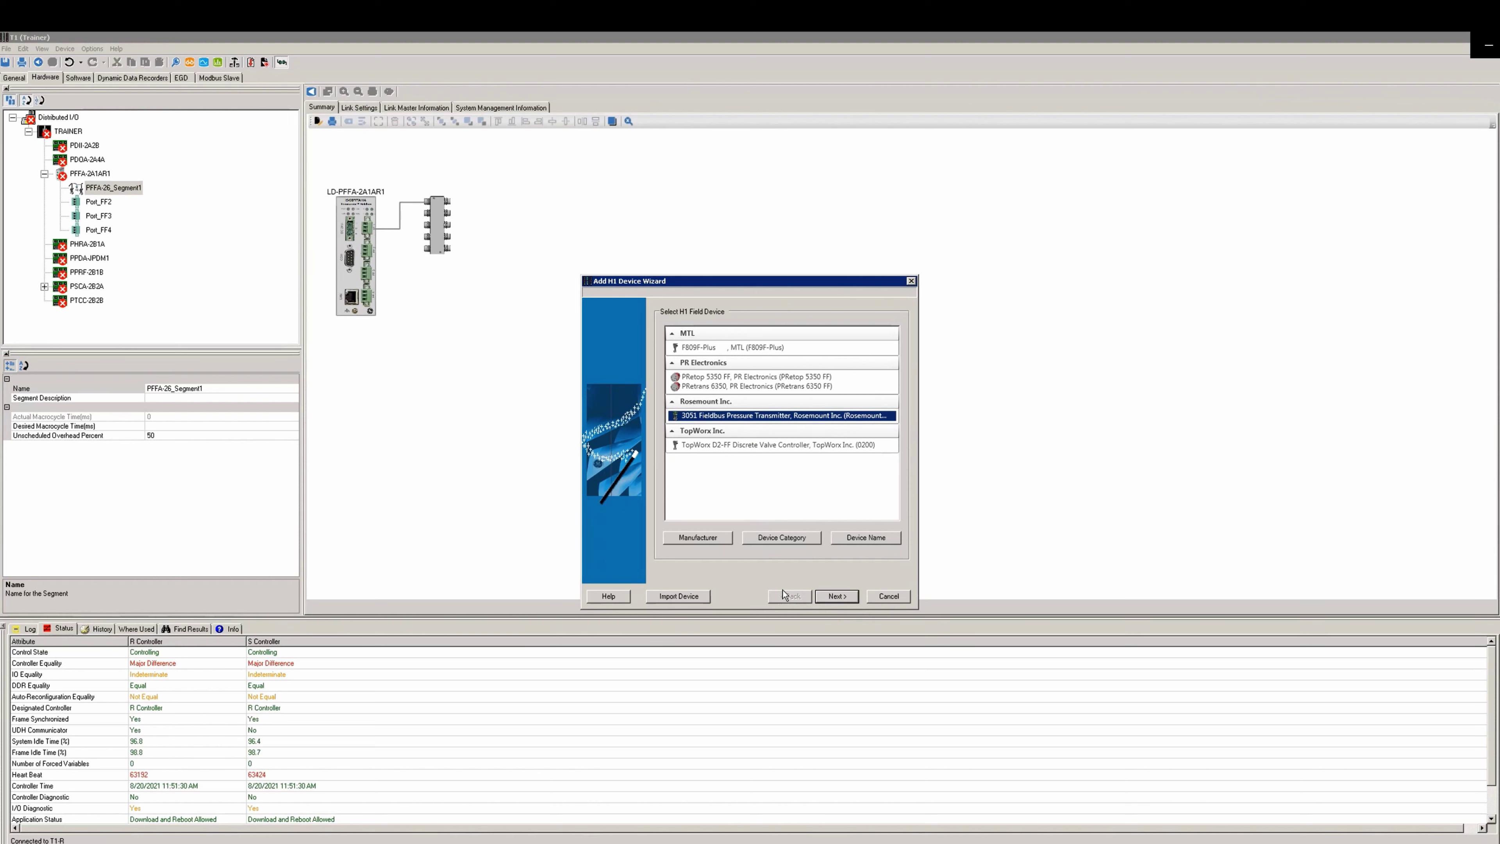
{"action": "left_click", "coordinate": [837, 596]}
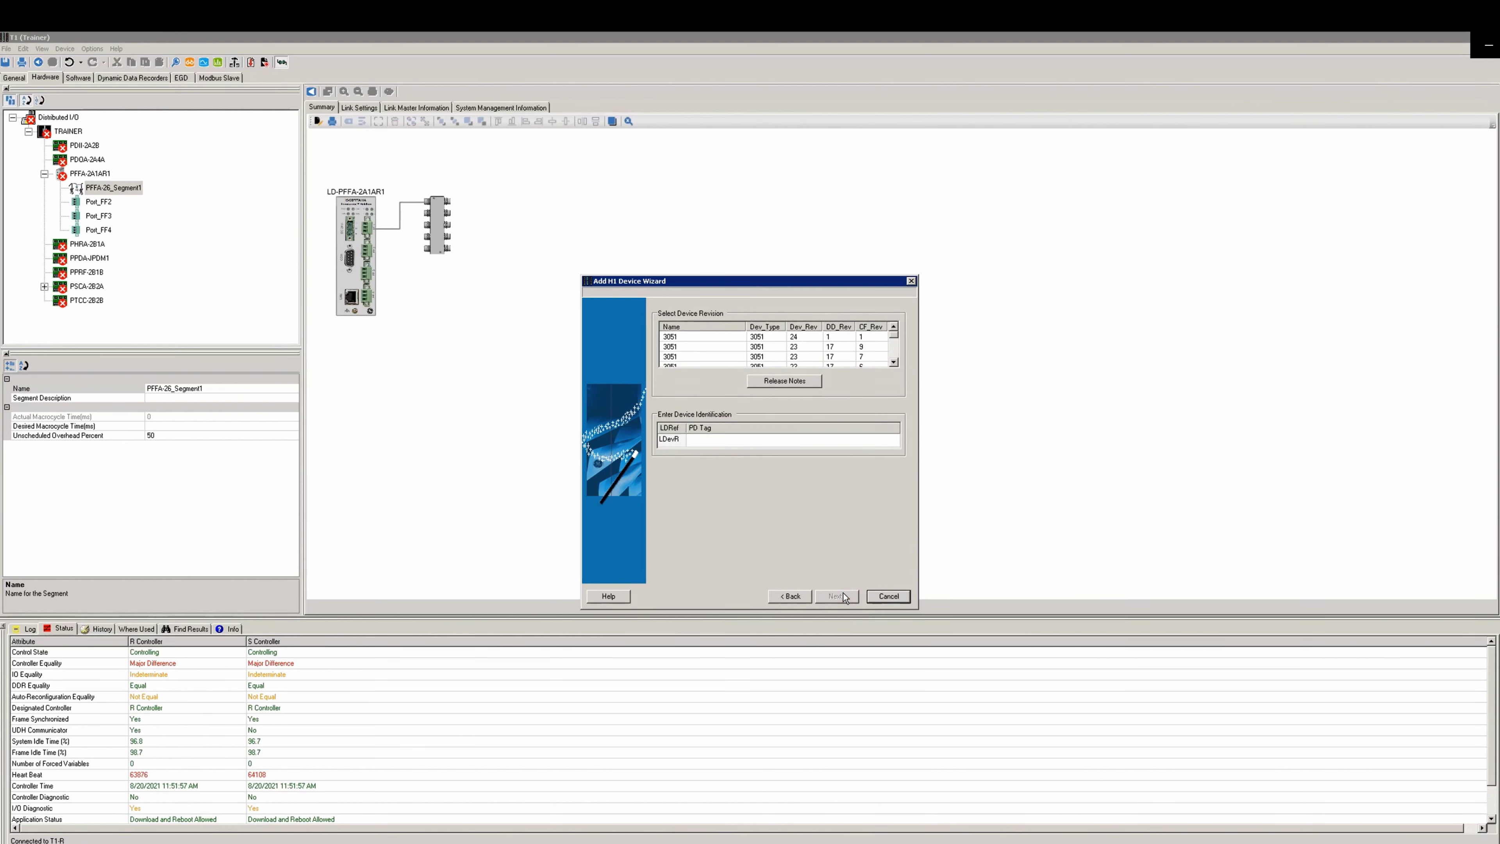
{"action": "scroll", "coordinate": [677, 349], "scroll_direction": "down", "scroll_amount": 2}
{"action": "left_click", "coordinate": [677, 348]}
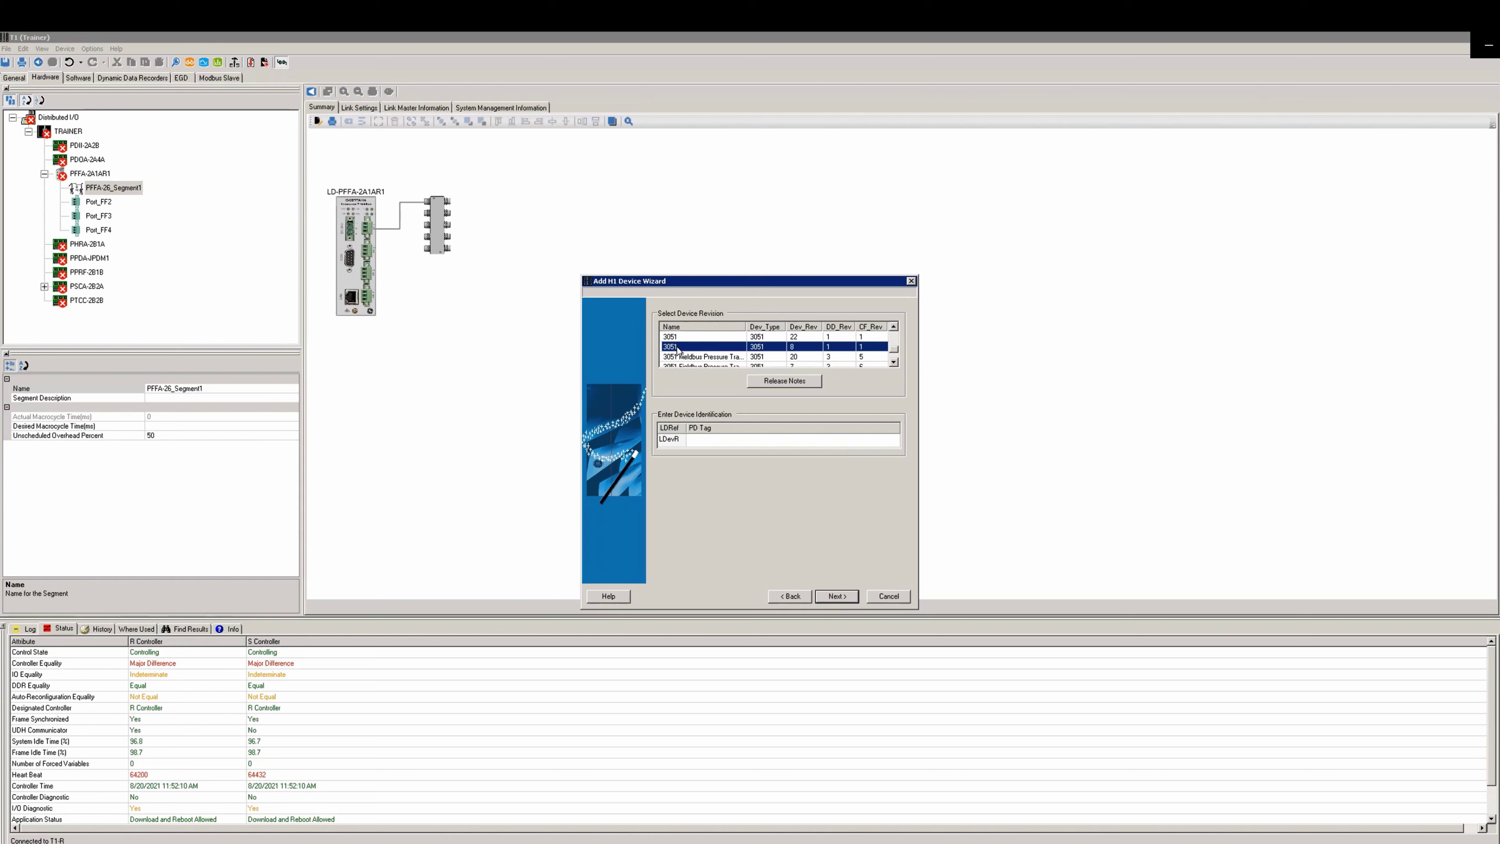
{"action": "left_click", "coordinate": [712, 440]}
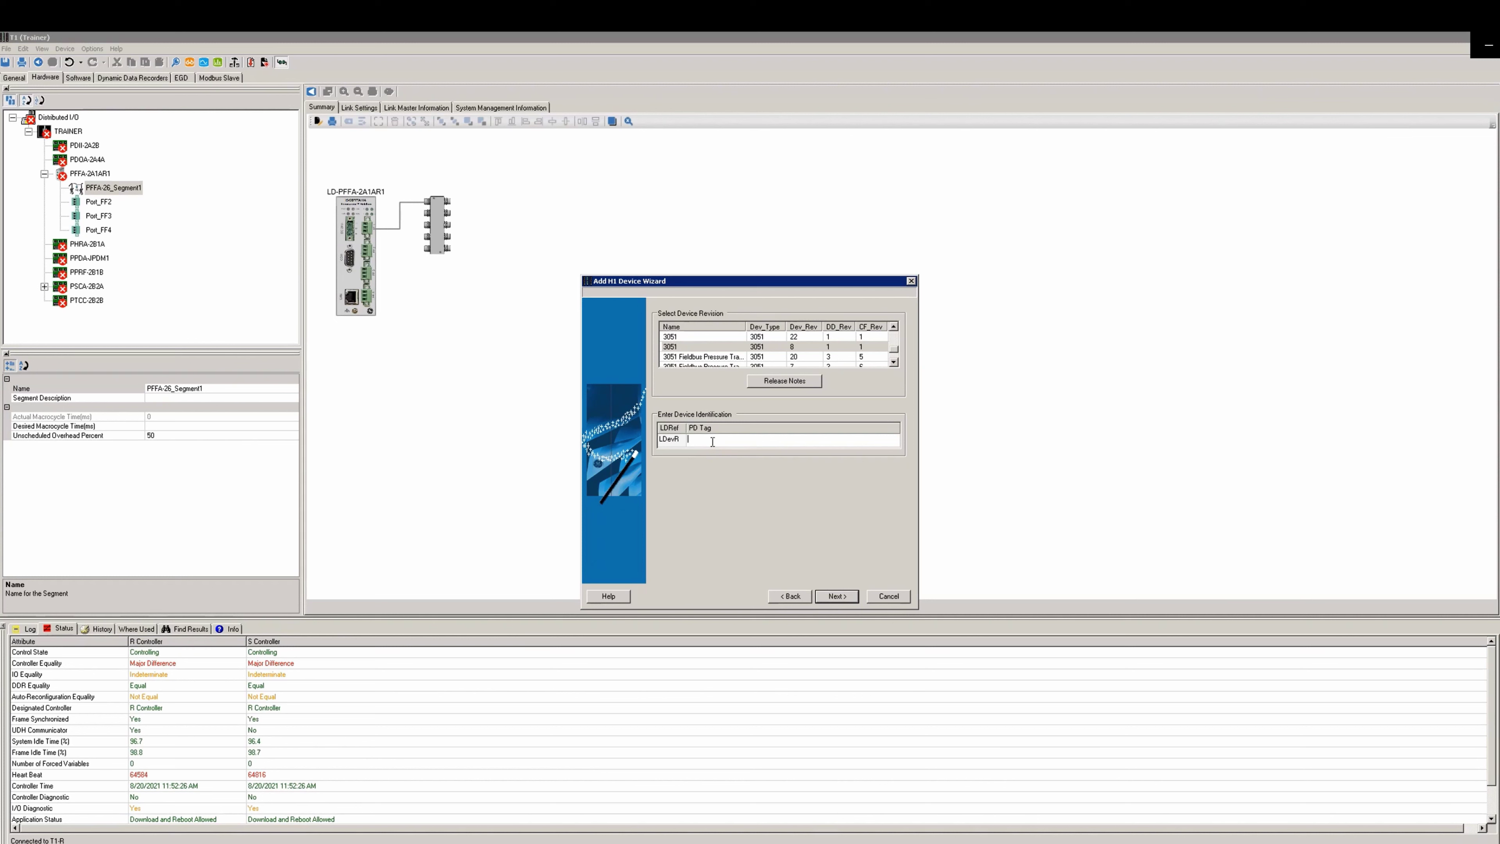
{"action": "type", "text": "3051_PT"}
{"action": "left_click", "coordinate": [838, 597]}
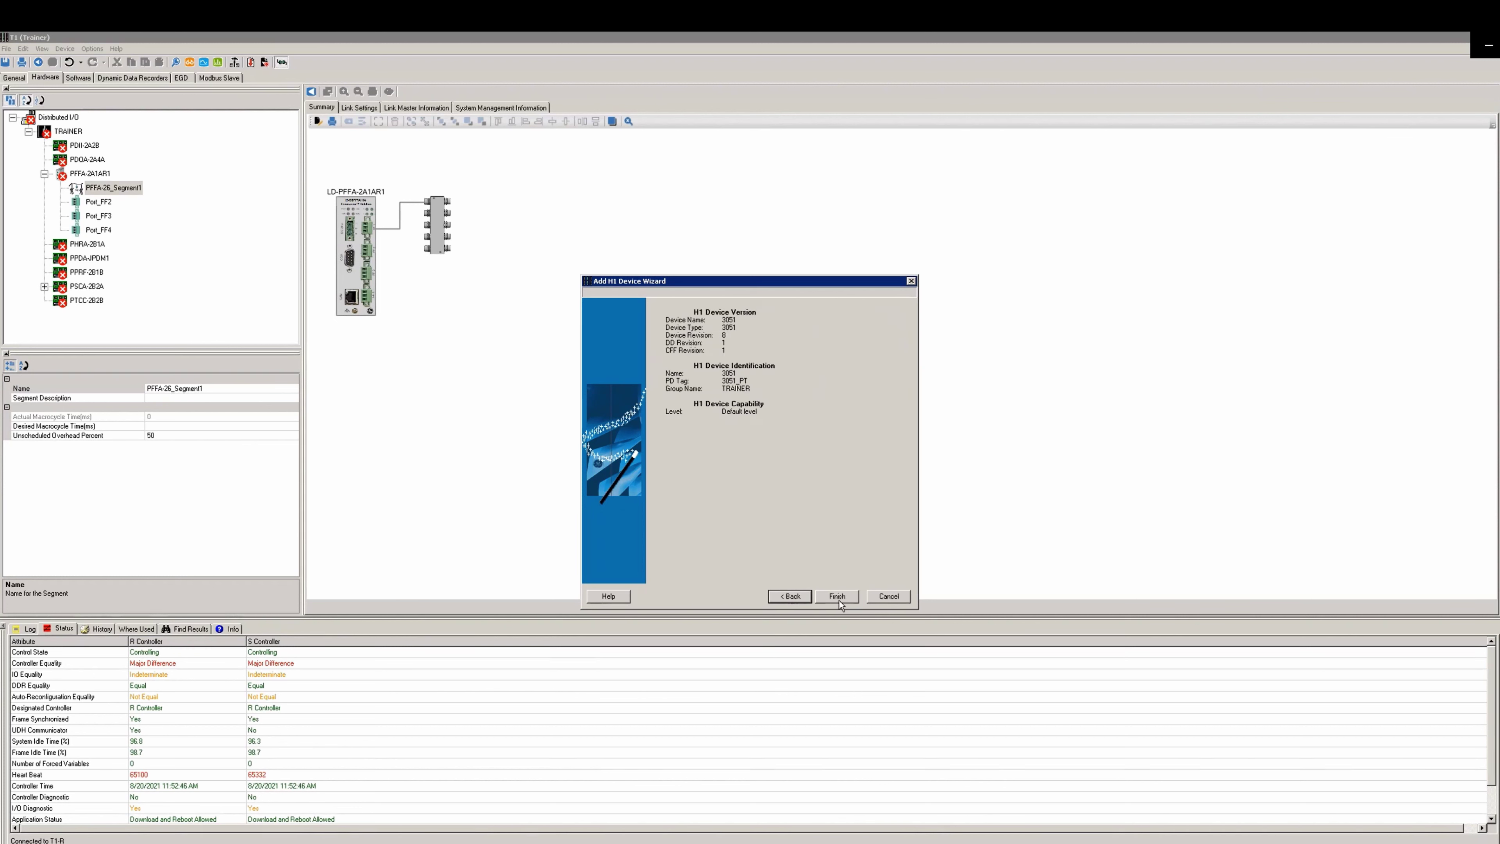
Step: Finish adding 3051_PT, move it beside the junction box, and wire them together
{"action": "left_click", "coordinate": [837, 596]}
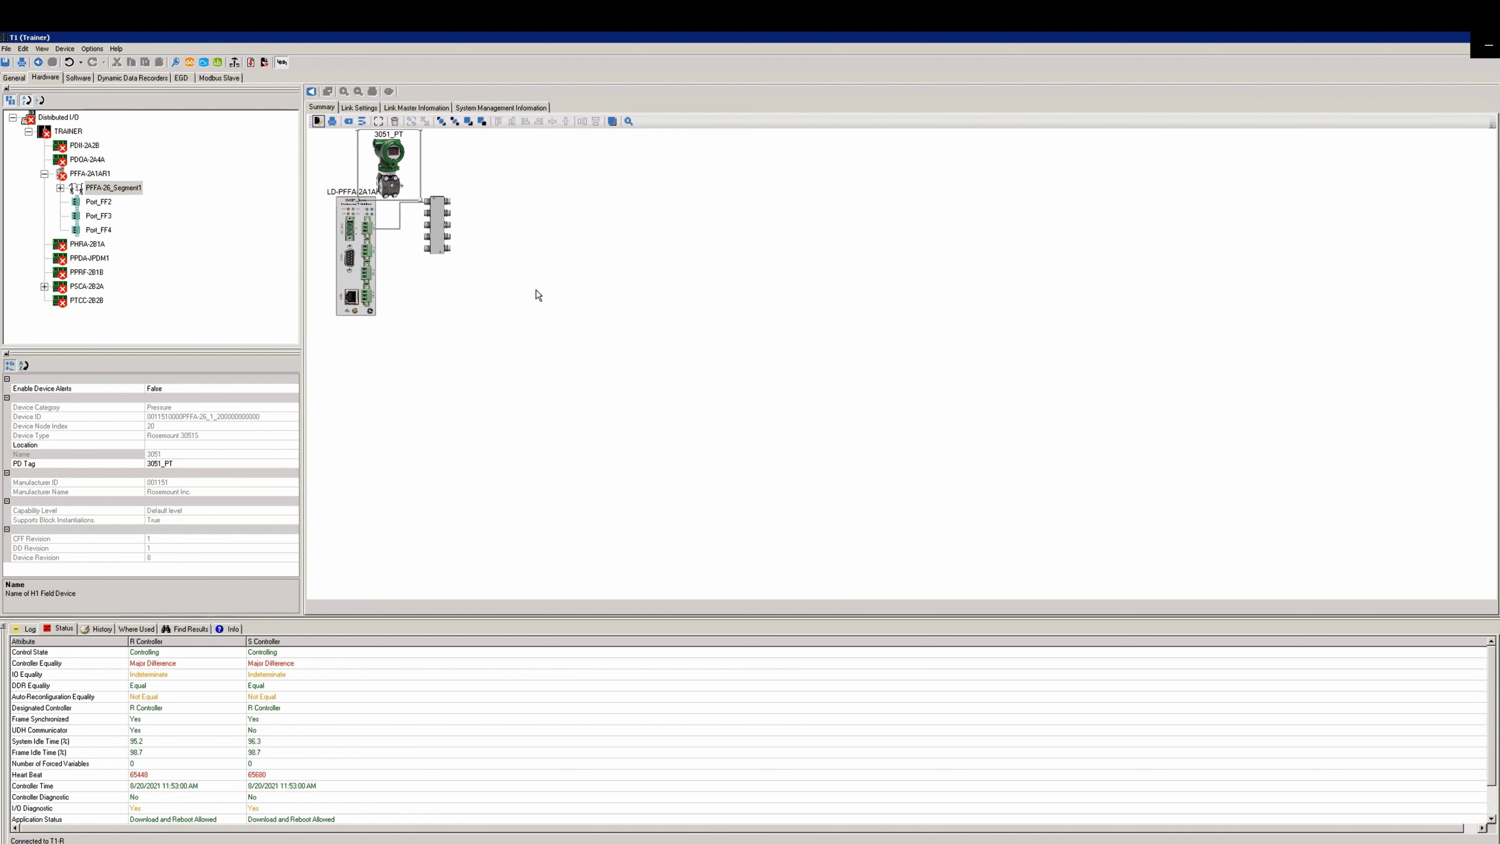
{"action": "left_click", "coordinate": [413, 158]}
{"action": "left_click_drag", "start_coordinate": [413, 158], "coordinate": [666, 206]}
{"action": "left_click", "coordinate": [555, 216]}
{"action": "left_click_drag", "start_coordinate": [438, 201], "coordinate": [699, 197]}
{"action": "left_click", "coordinate": [644, 189]}
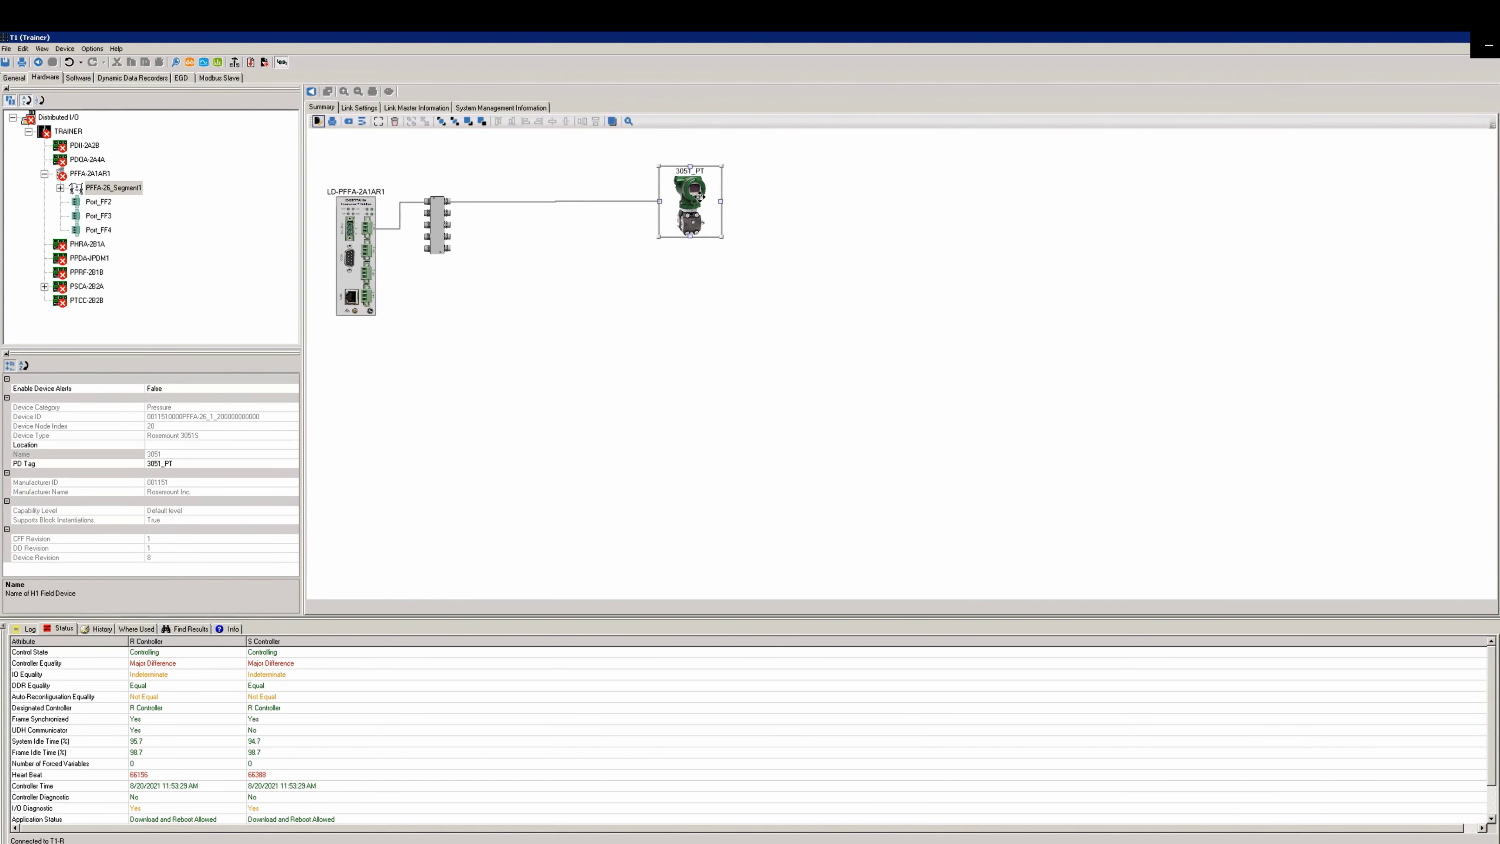
Step: Retag the 3051's first Analog Input block 3051_PT_AI1 and begin editing the second block's tag
{"action": "left_click", "coordinate": [60, 188]}
{"action": "left_click", "coordinate": [76, 202]}
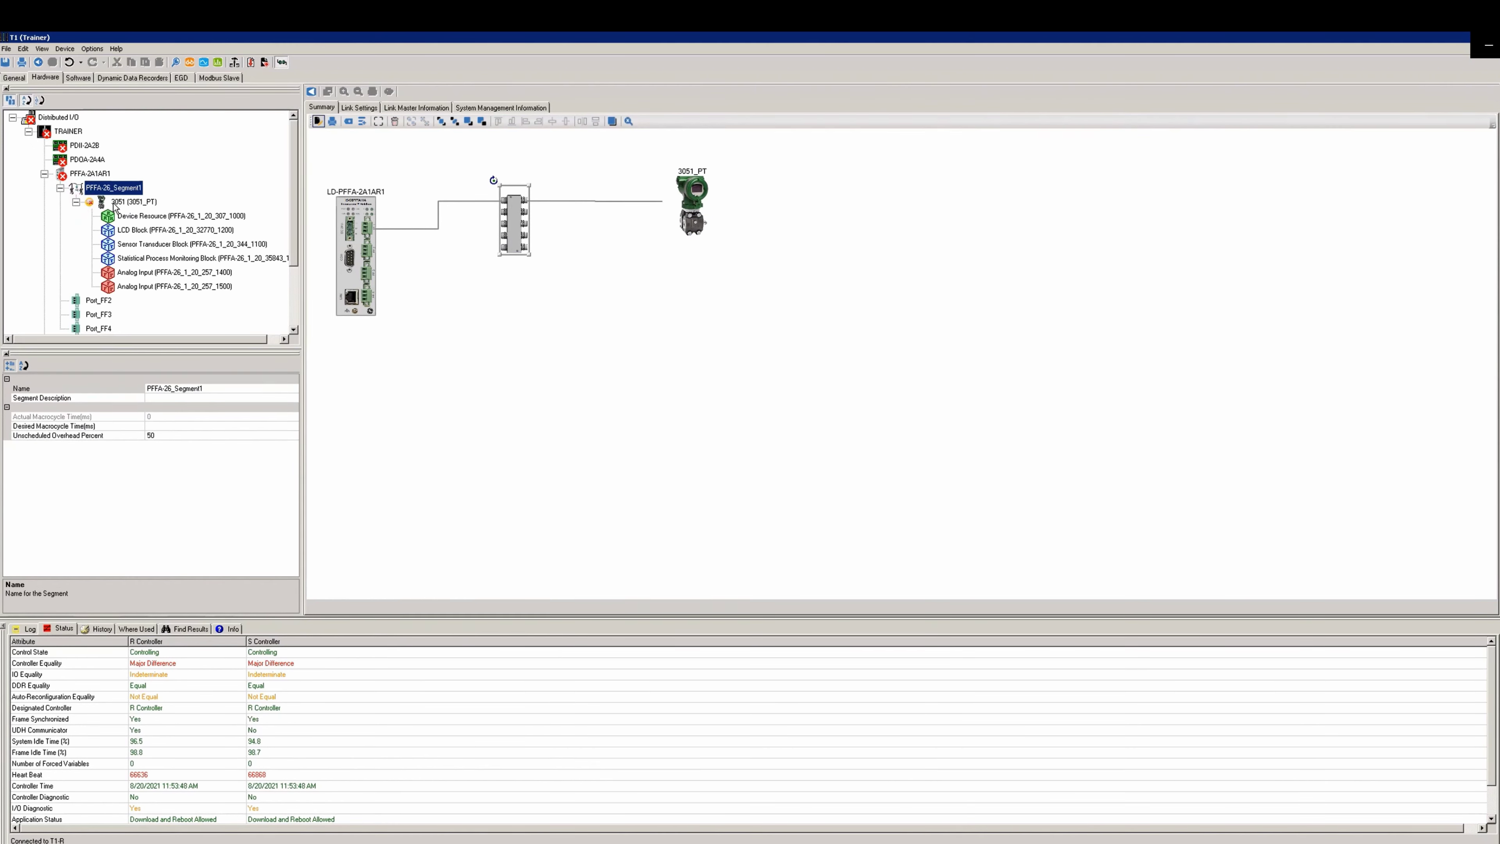
{"action": "left_click", "coordinate": [145, 273]}
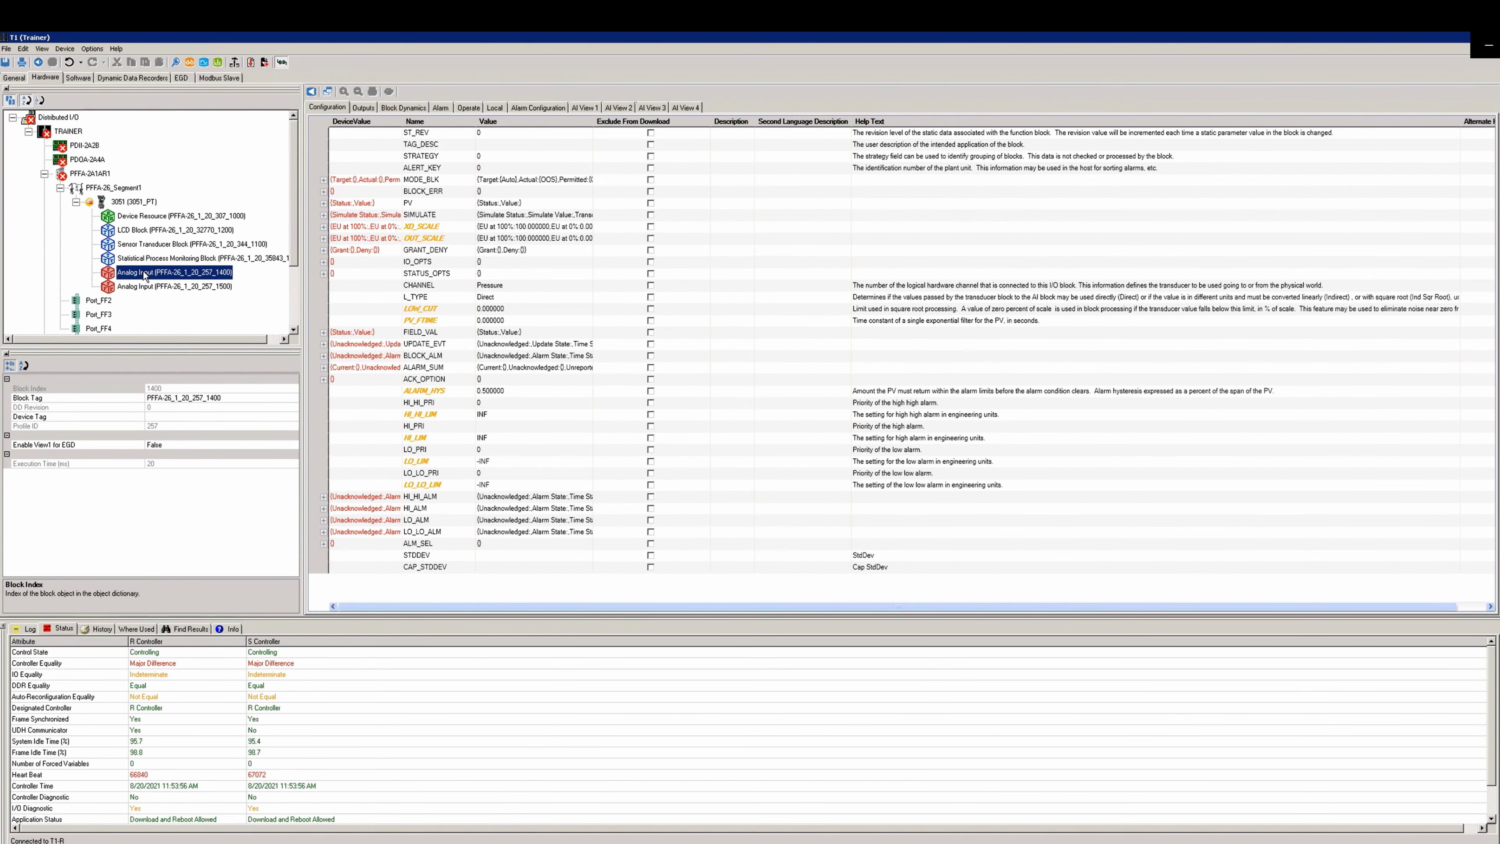
{"action": "left_click", "coordinate": [217, 399]}
{"action": "key", "text": "BackSpace"}
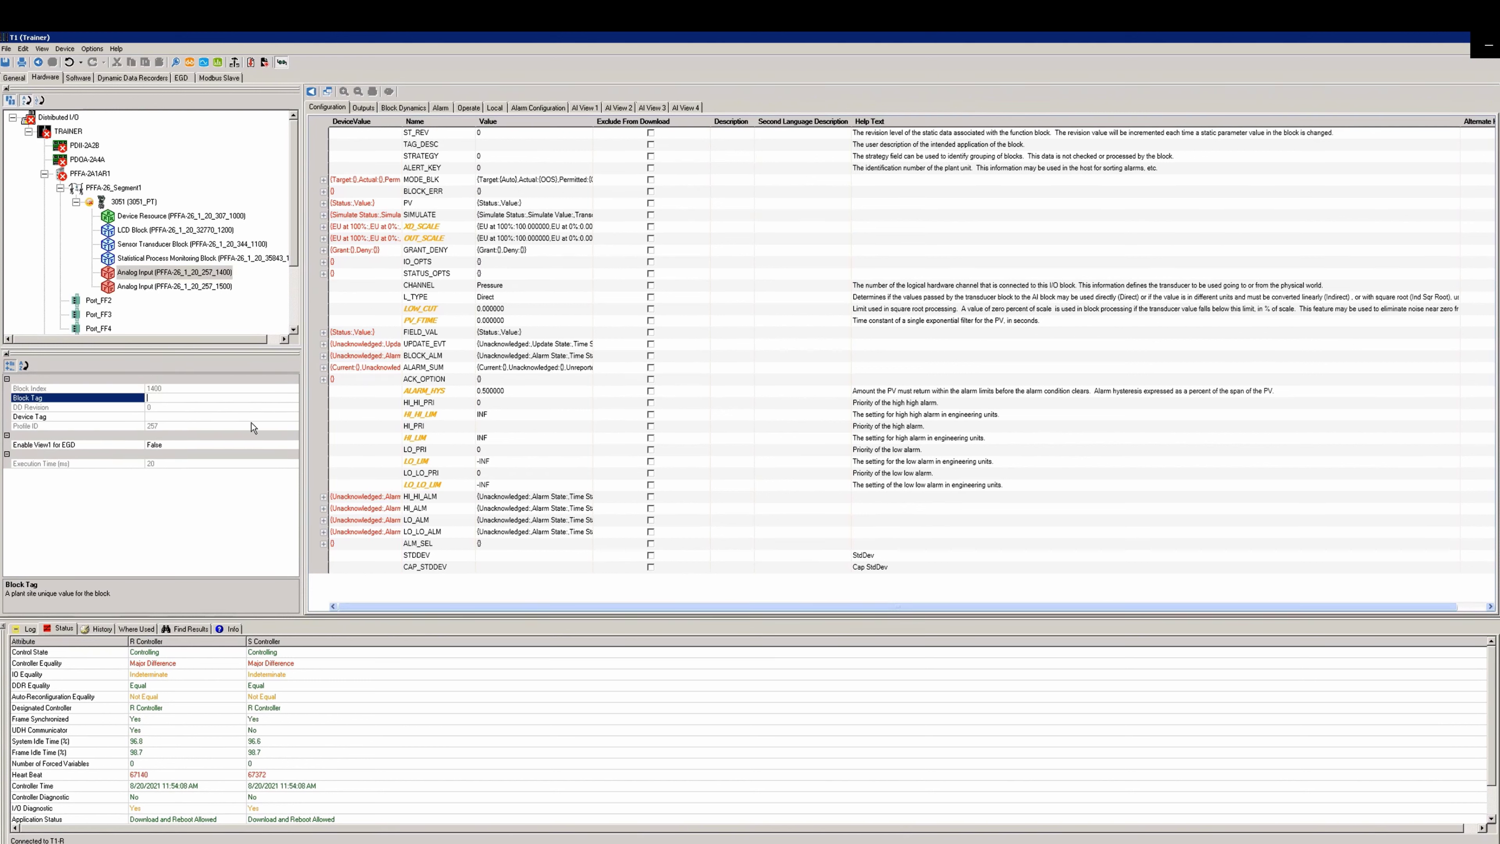
{"action": "type", "text": "3051_PT_AI1"}
{"action": "left_click", "coordinate": [174, 286]}
{"action": "left_click", "coordinate": [219, 398]}
Step: Tag the second Analog Input 3051_PT_AI2, then add a program named FFIO under Programs
{"action": "type", "text": "3051_PT_AI2"}
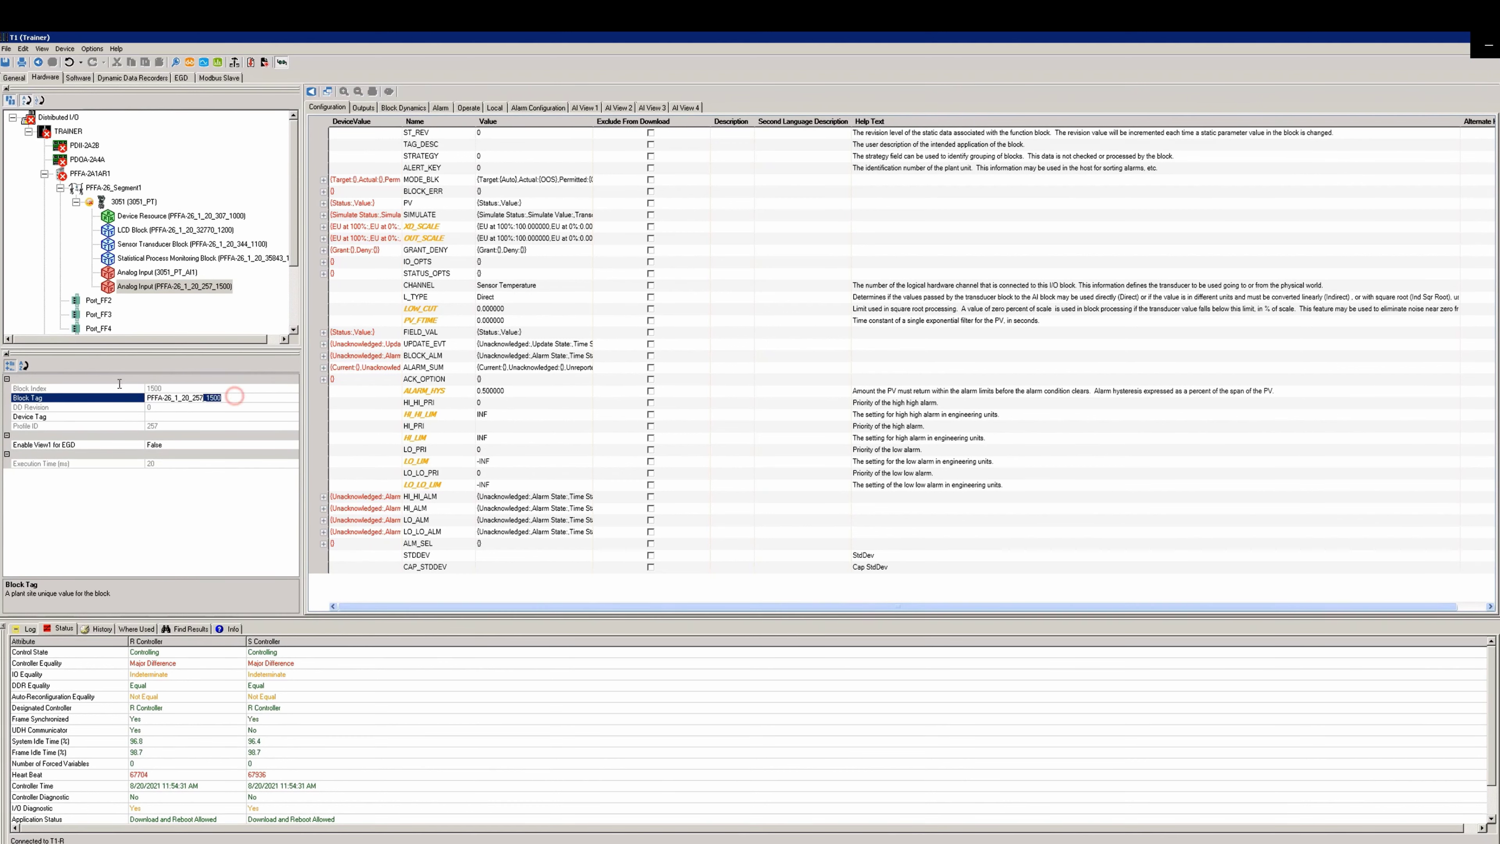
{"action": "left_click", "coordinate": [78, 78]}
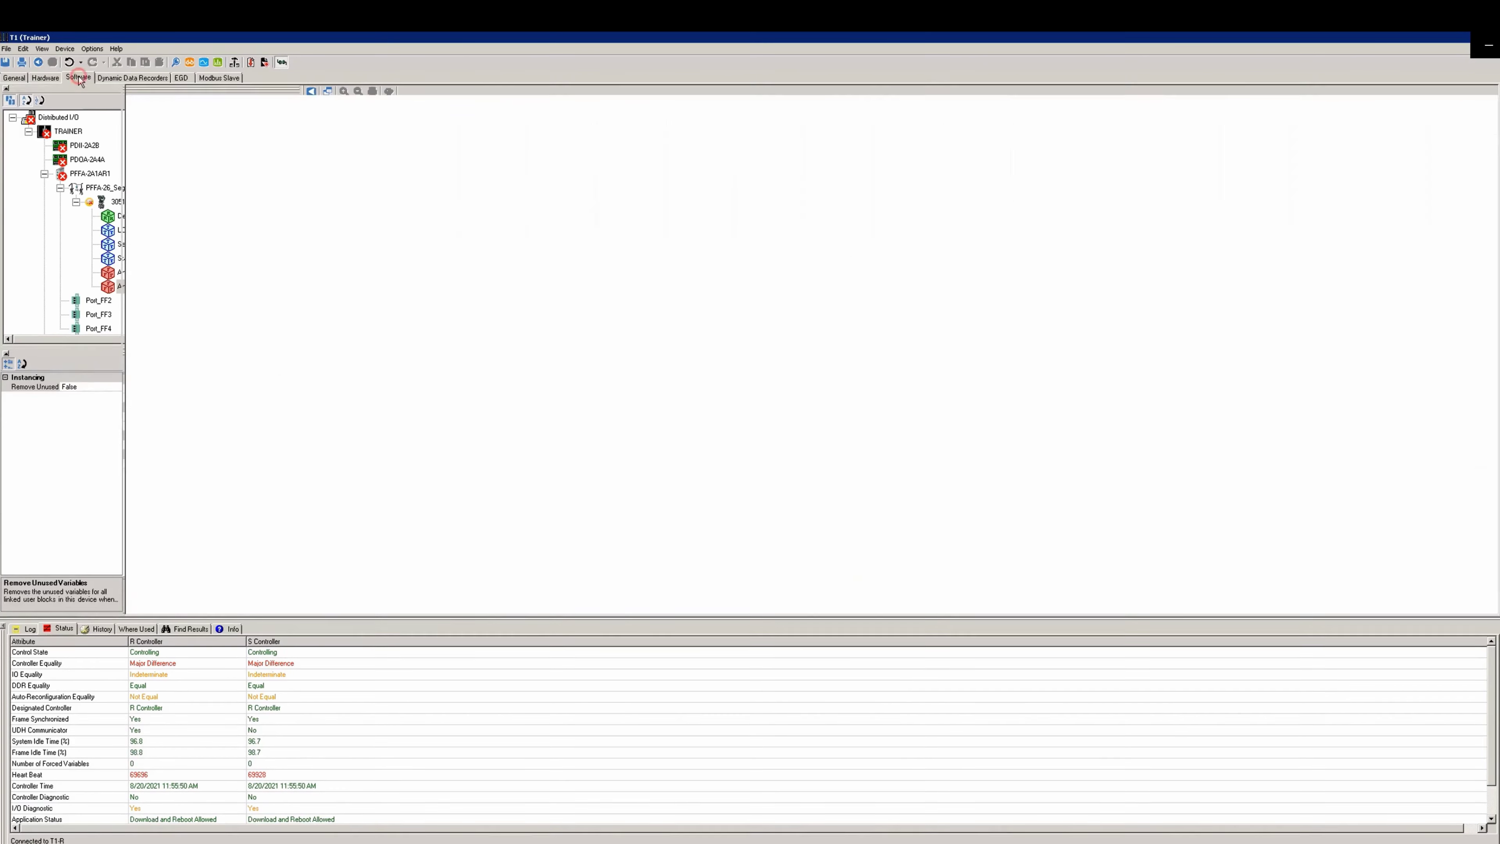
{"action": "right_click", "coordinate": [36, 100]}
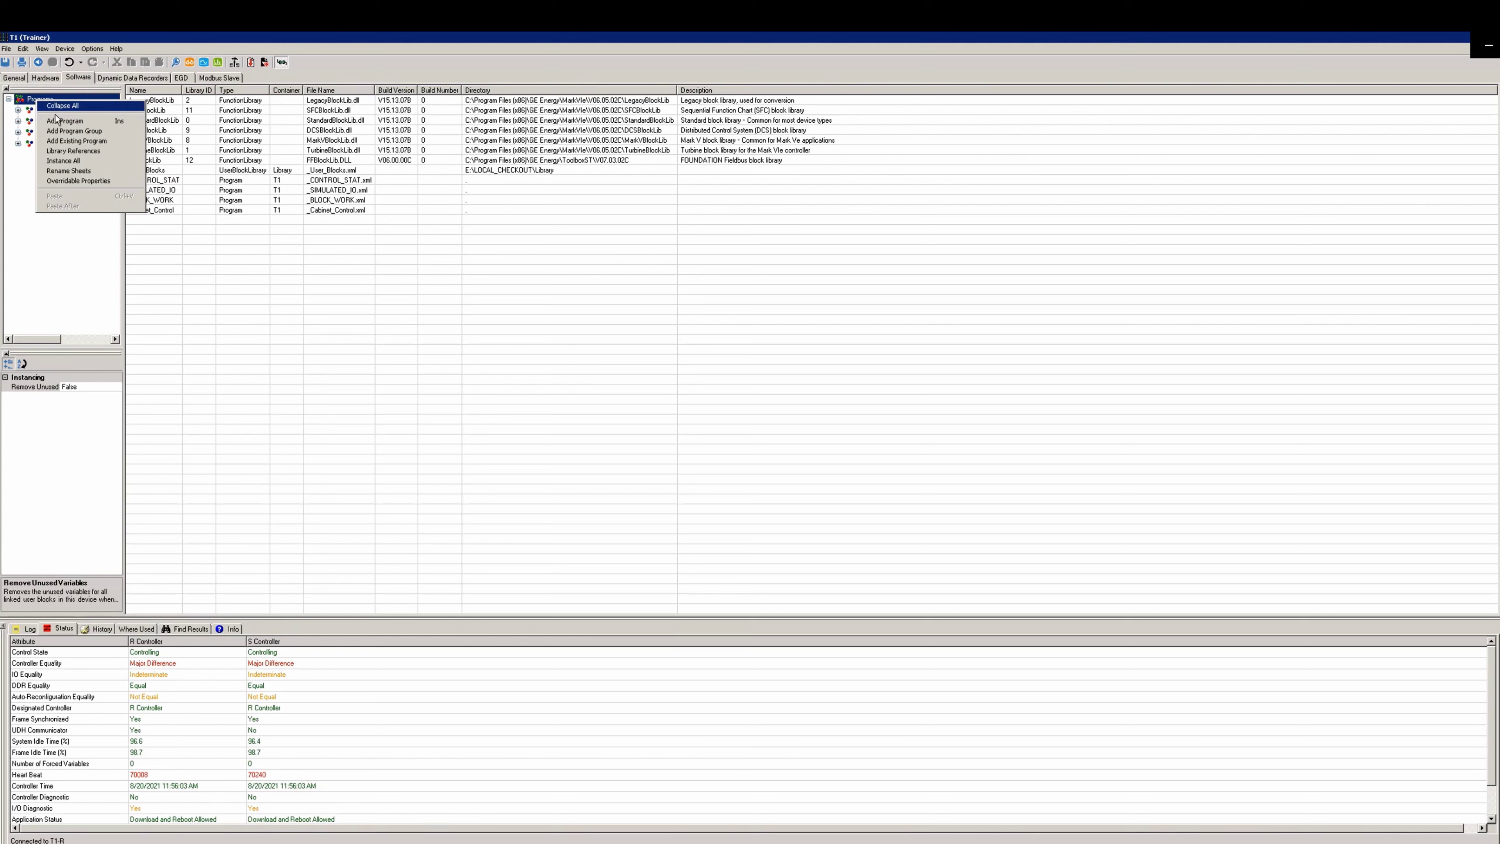
{"action": "left_click", "coordinate": [73, 131]}
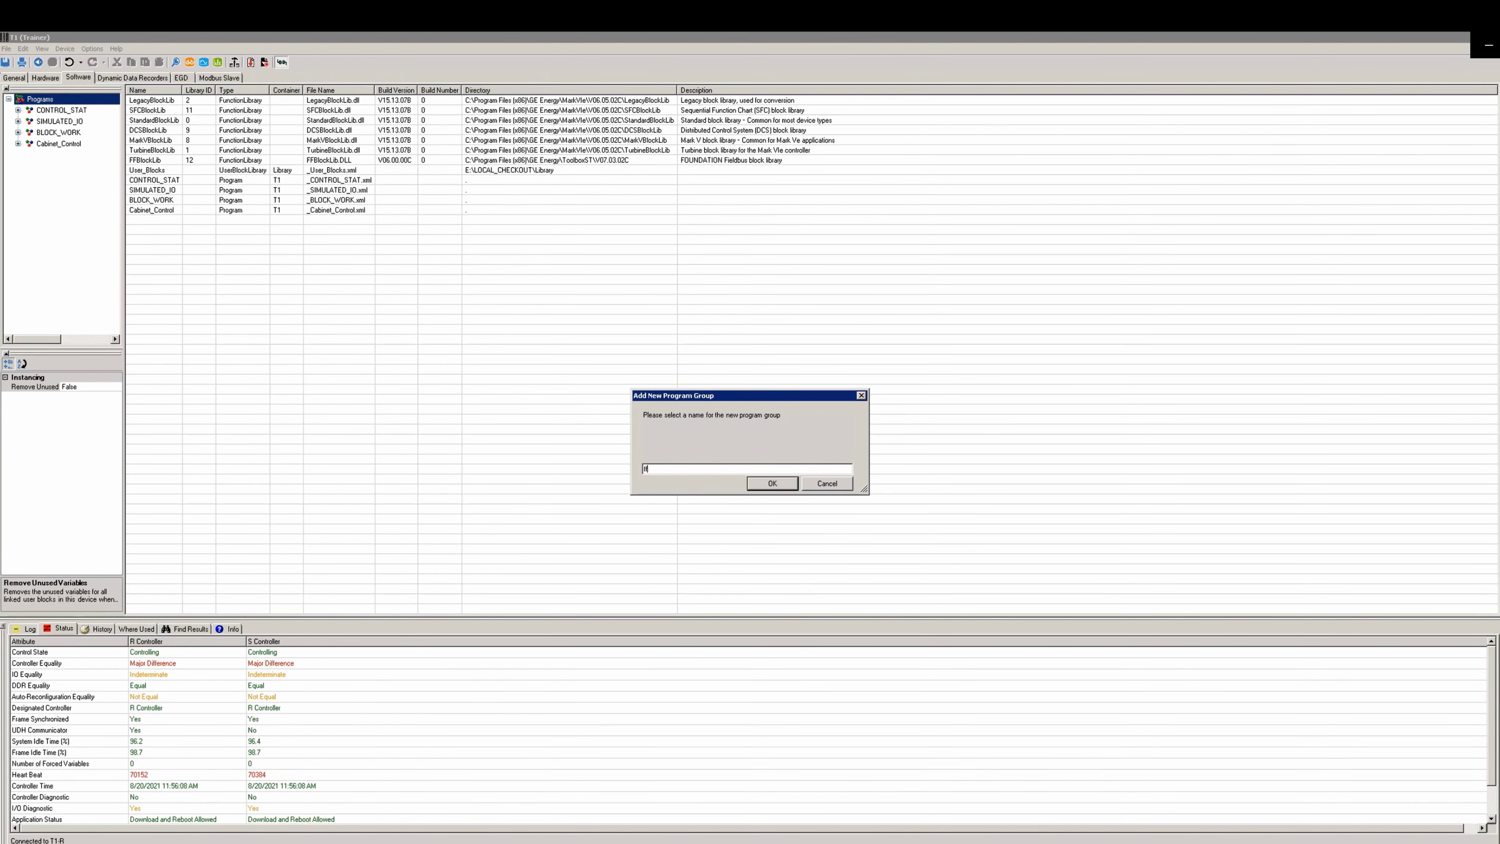
{"action": "key", "text": "Return"}
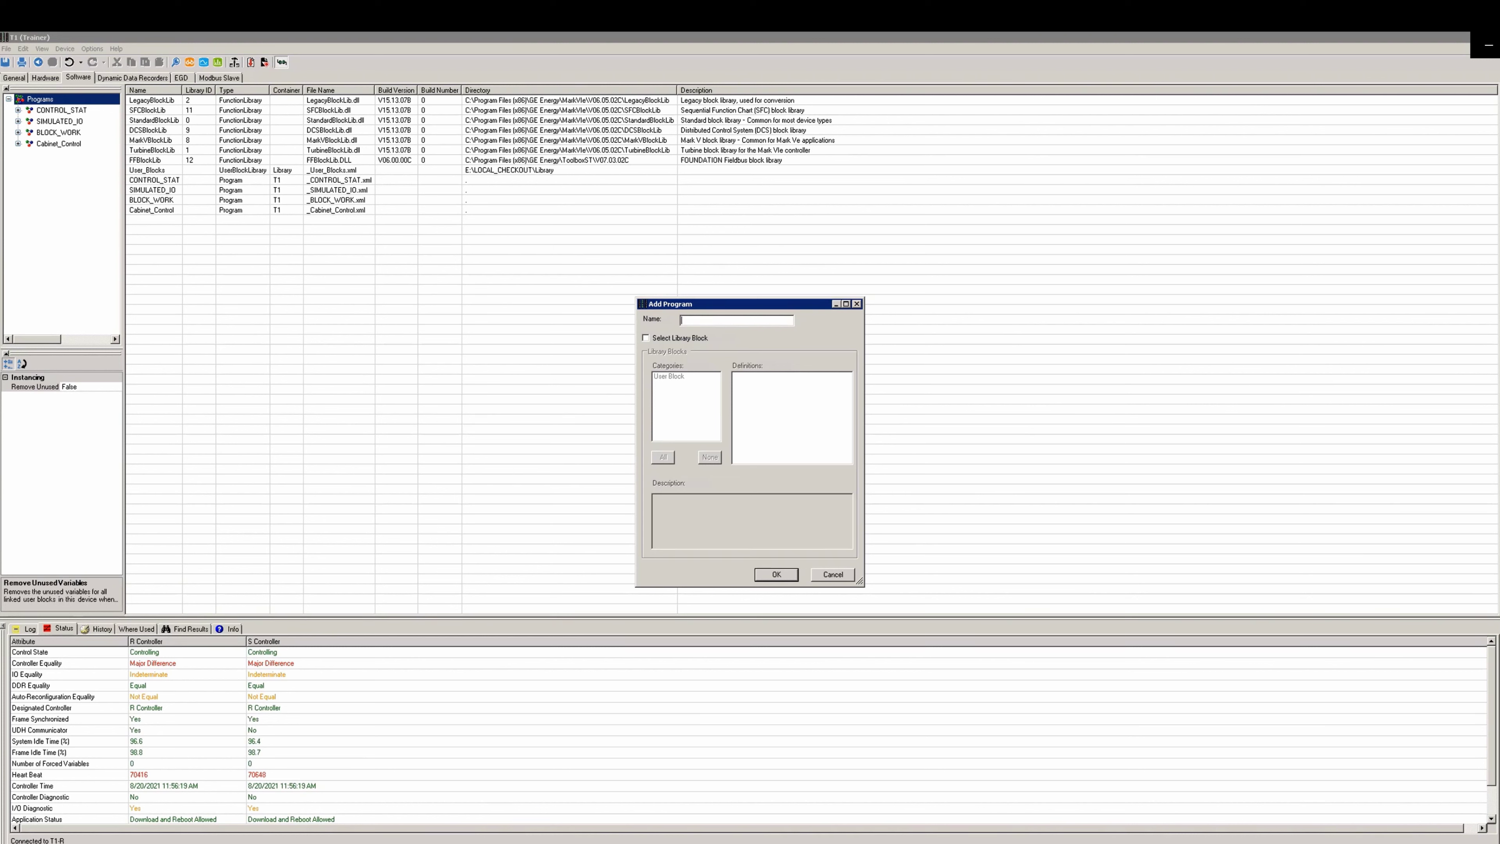
{"action": "type", "text": "FFIO"}
{"action": "key", "text": "Return"}
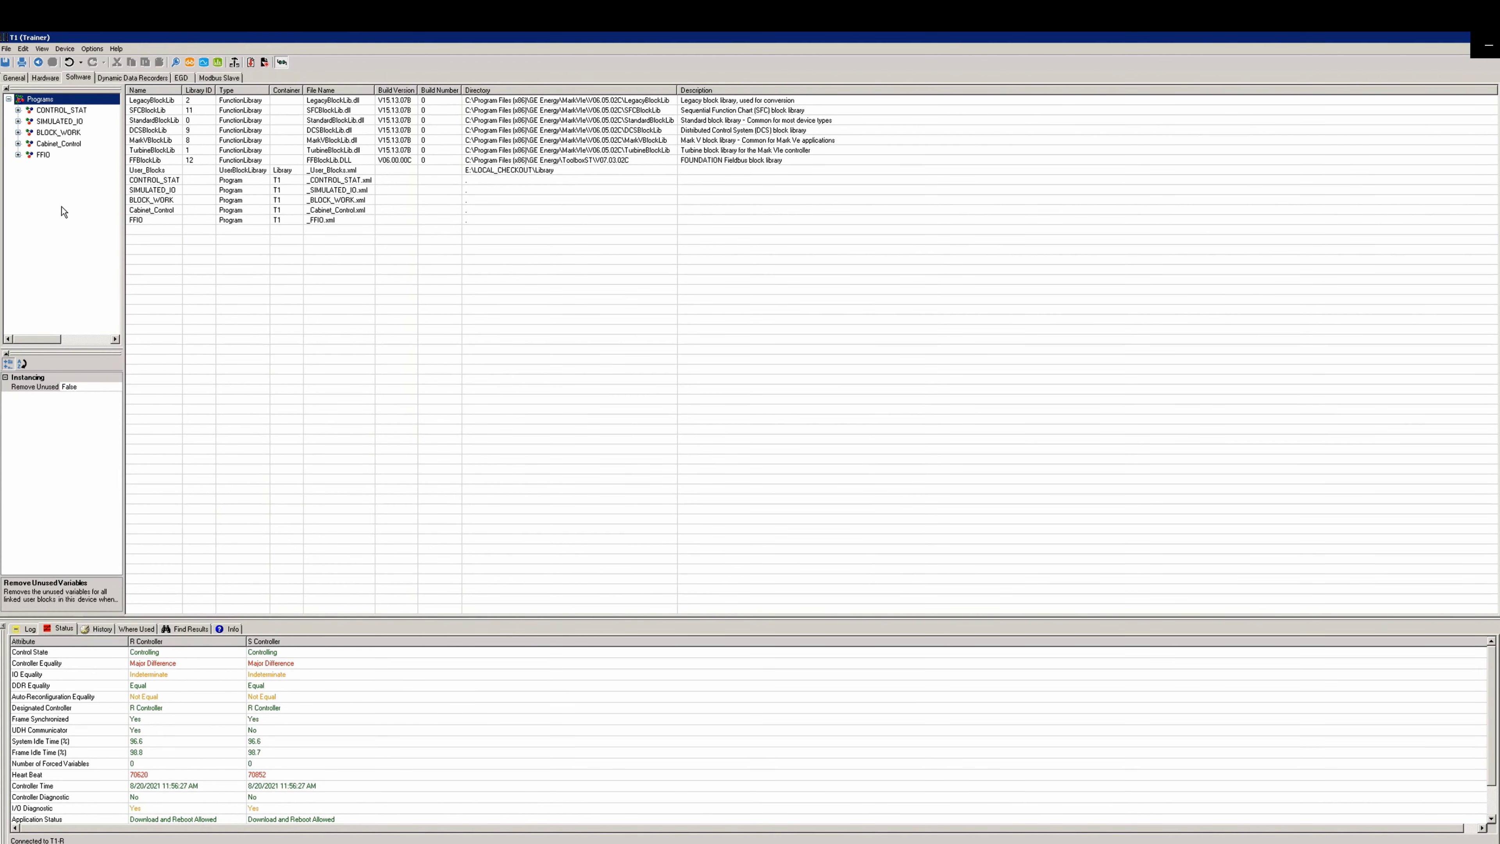
Step: Add a FOUNDATION Fieldbus task named FF_AI_PRESSURE to the FFIO program
{"action": "right_click", "coordinate": [39, 157]}
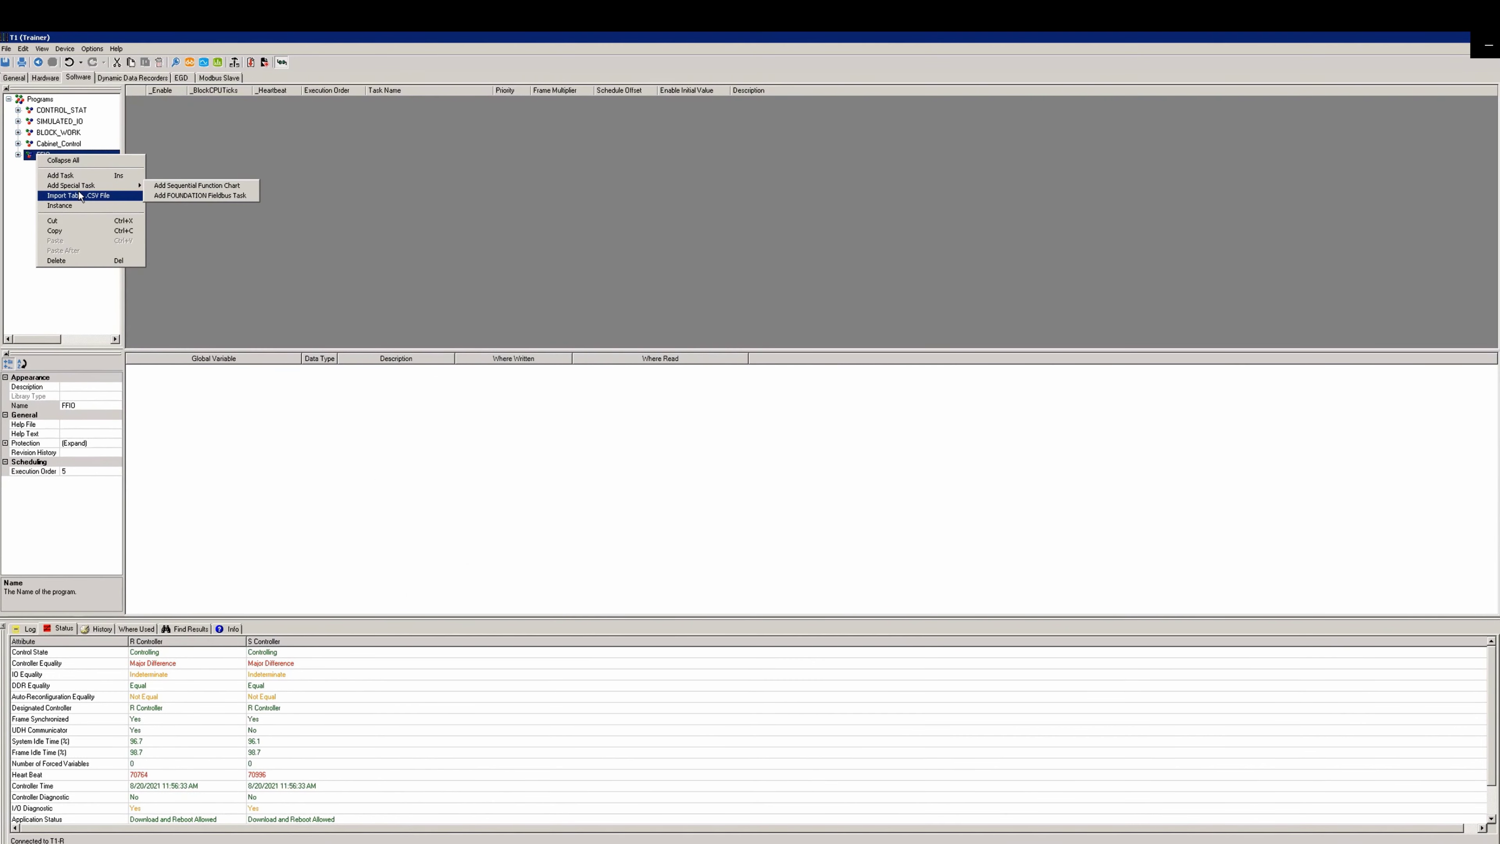
{"action": "left_click", "coordinate": [199, 196]}
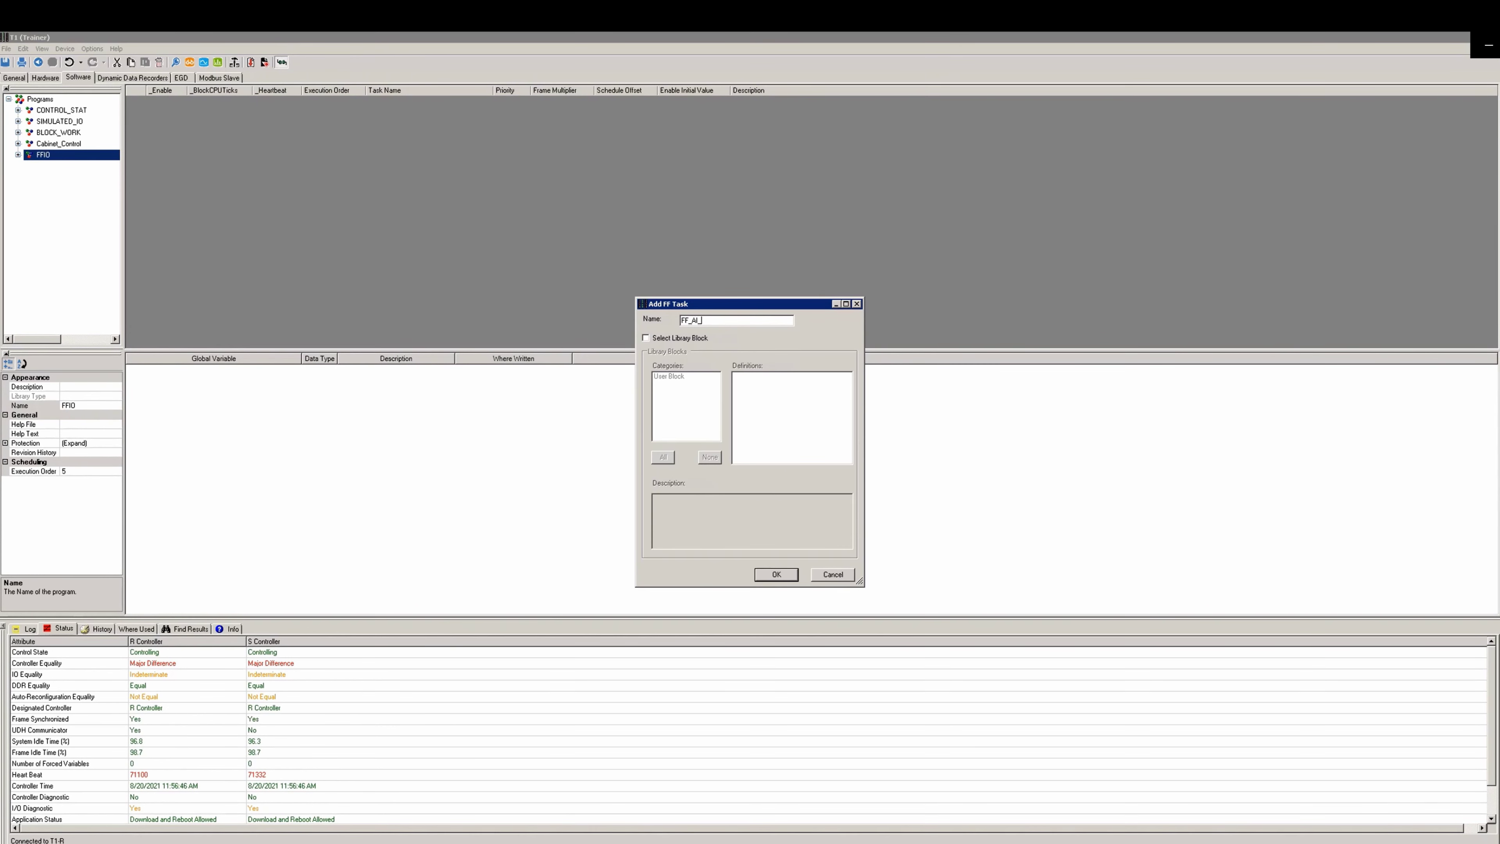
{"action": "type", "text": "AI_PRESSURE"}
{"action": "left_click", "coordinate": [776, 574]}
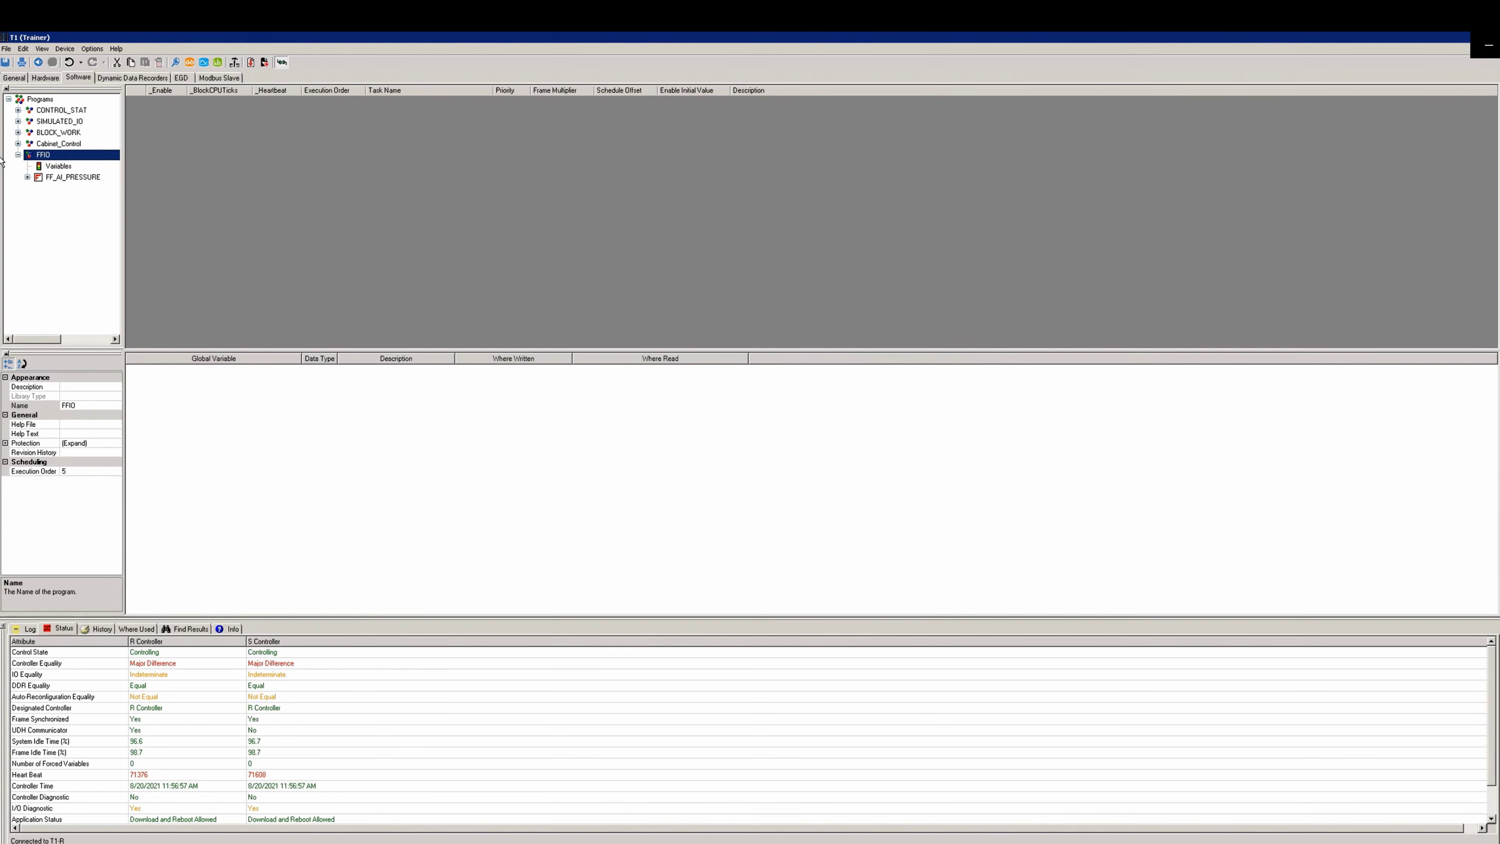
Step: On the FF_AI_PRESSURE task sheet, switch to manual layout and add a variable rail
{"action": "left_click", "coordinate": [51, 177]}
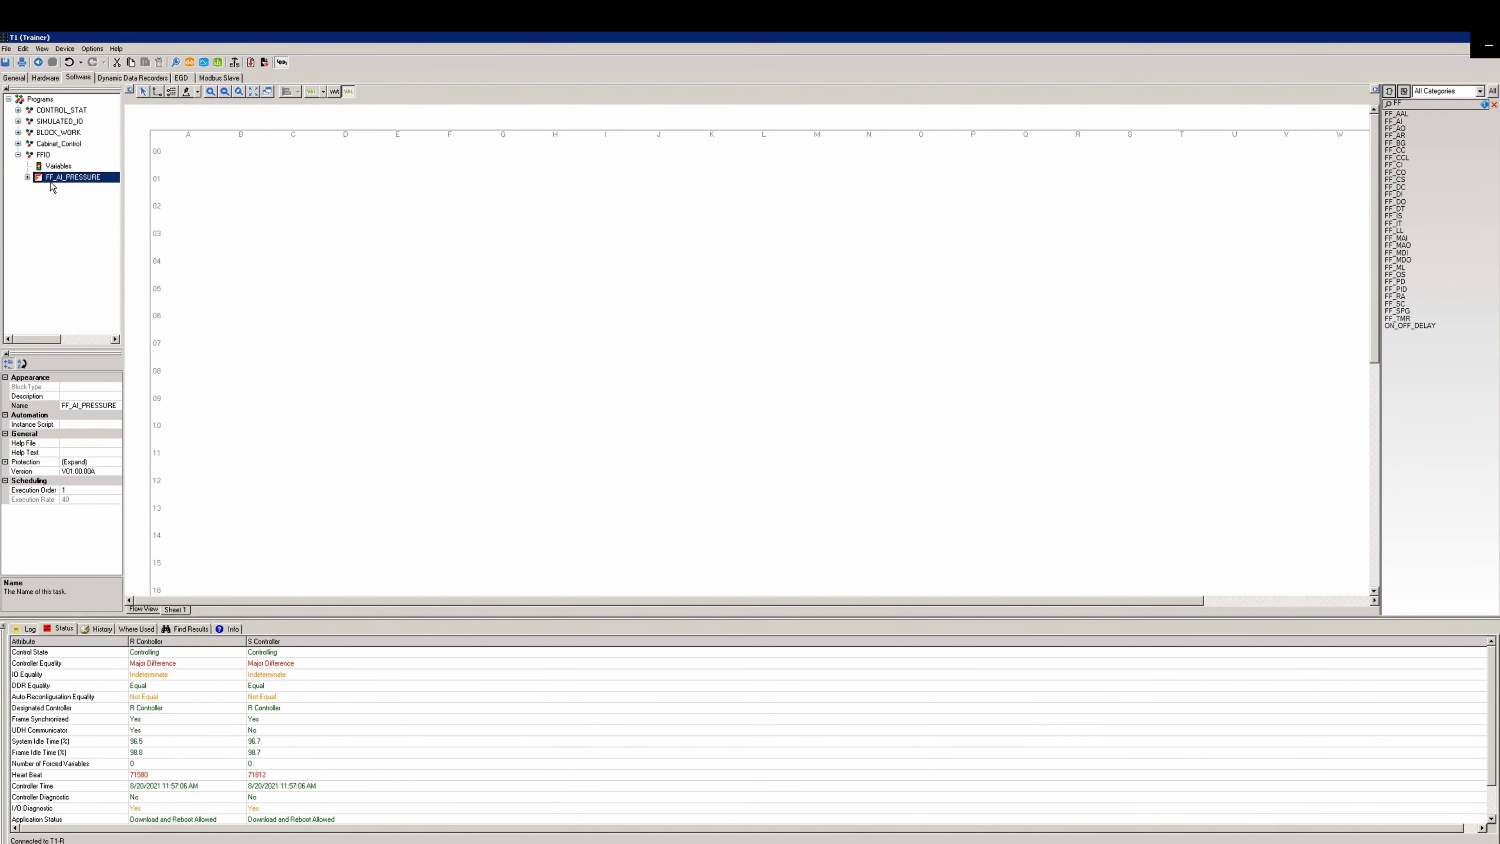
{"action": "key", "text": "v"}
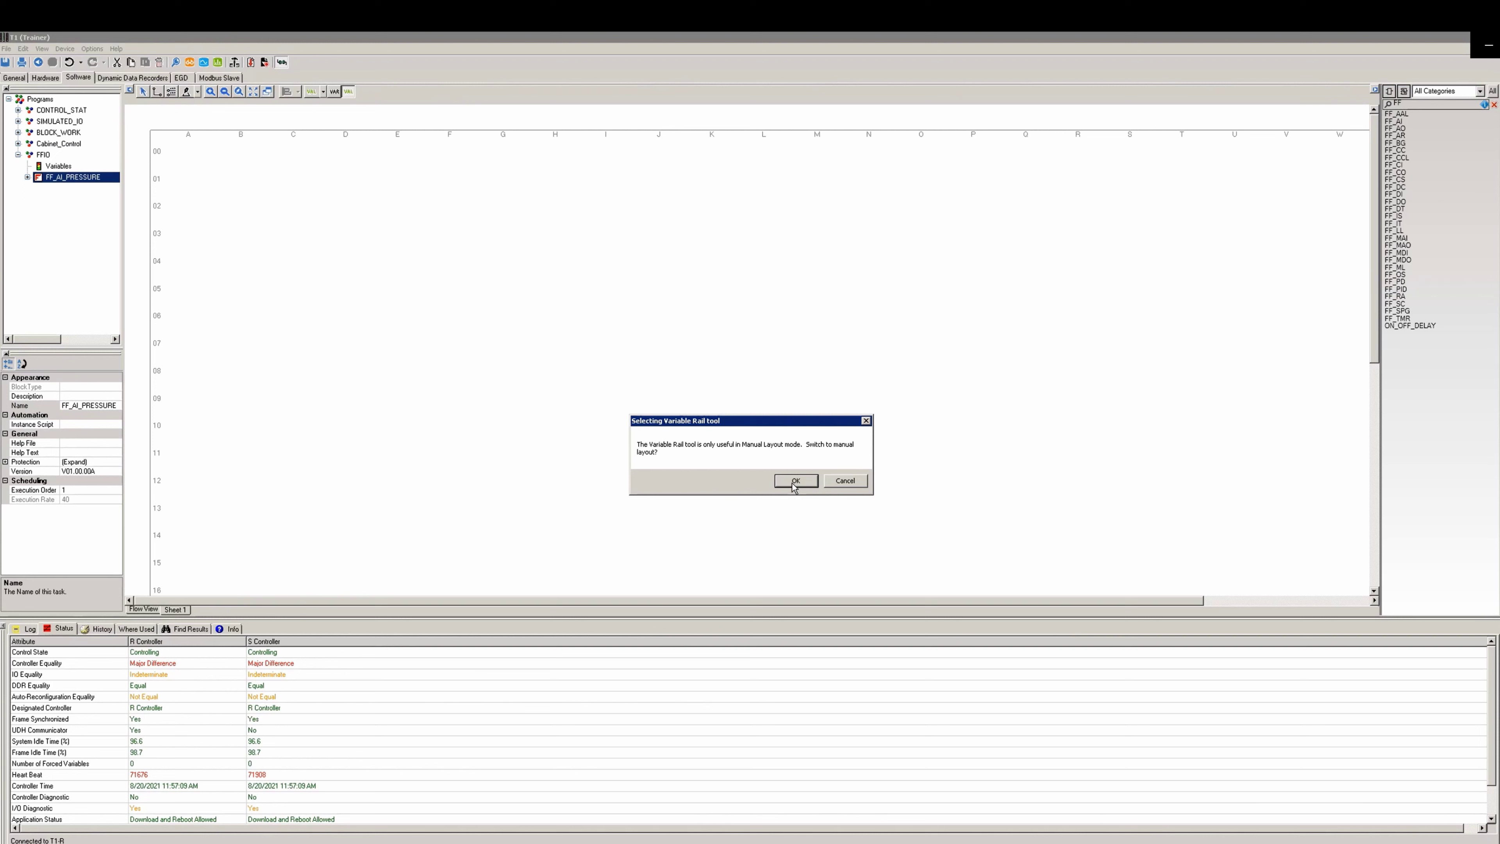
{"action": "left_click", "coordinate": [795, 480]}
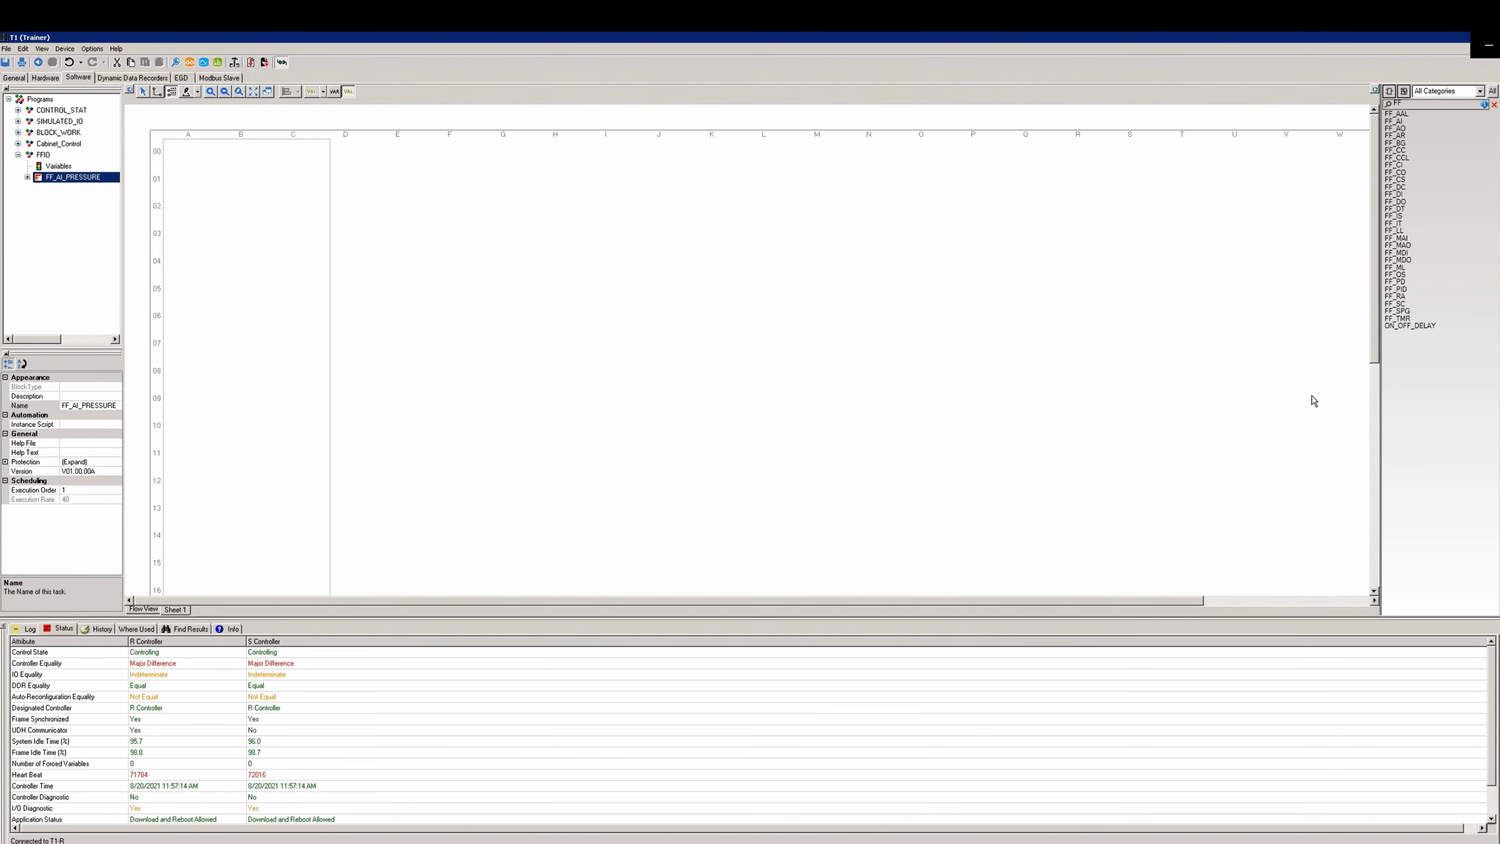
{"action": "left_click", "coordinate": [1279, 470]}
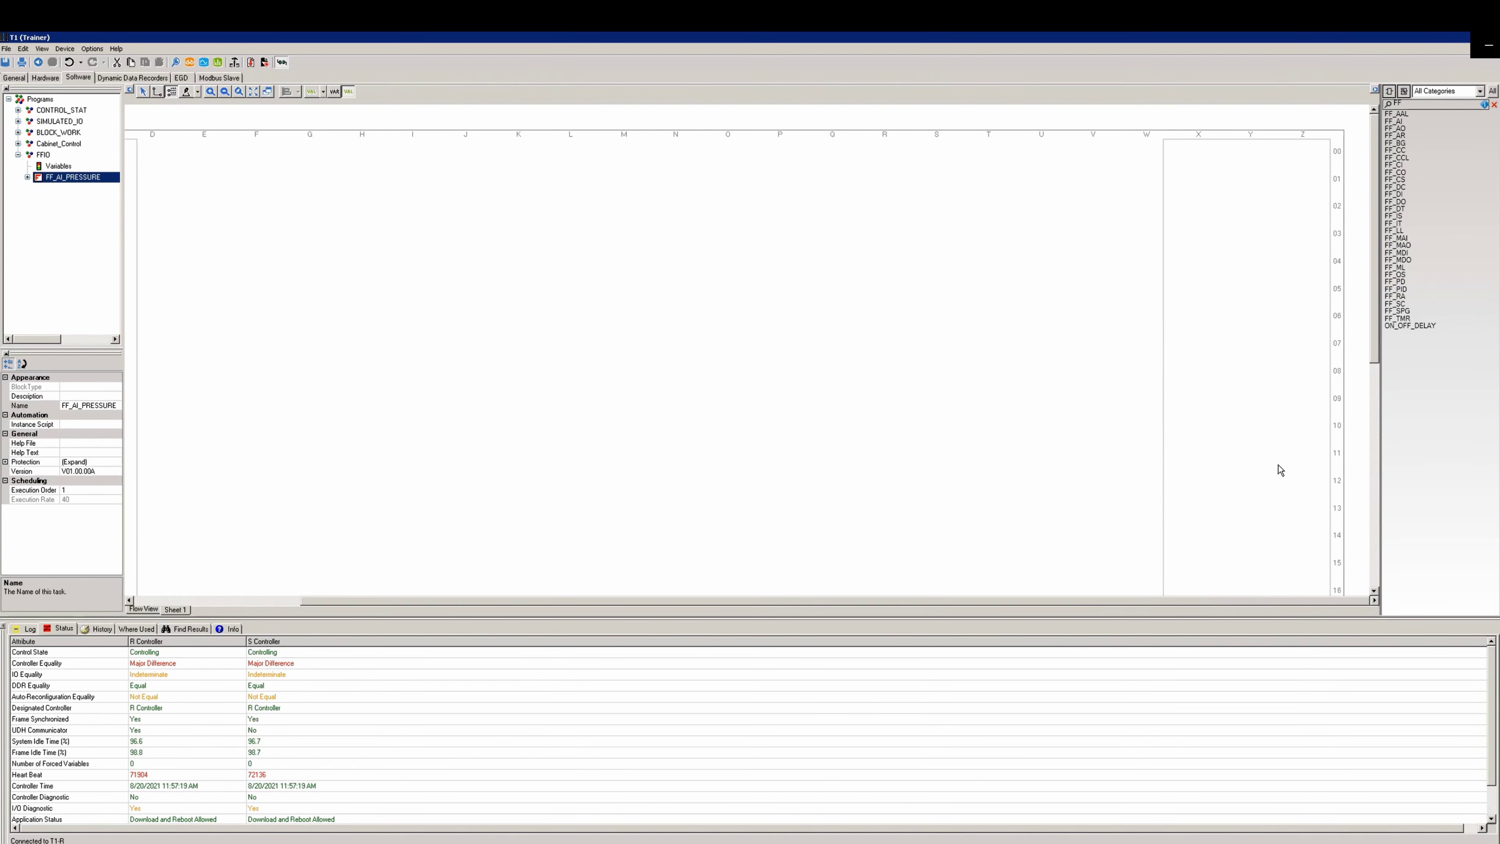
Step: Place FF_AI block FF_AI_1 with device 00FF_AI1000 and suffix AI1
{"action": "left_click", "coordinate": [1397, 124]}
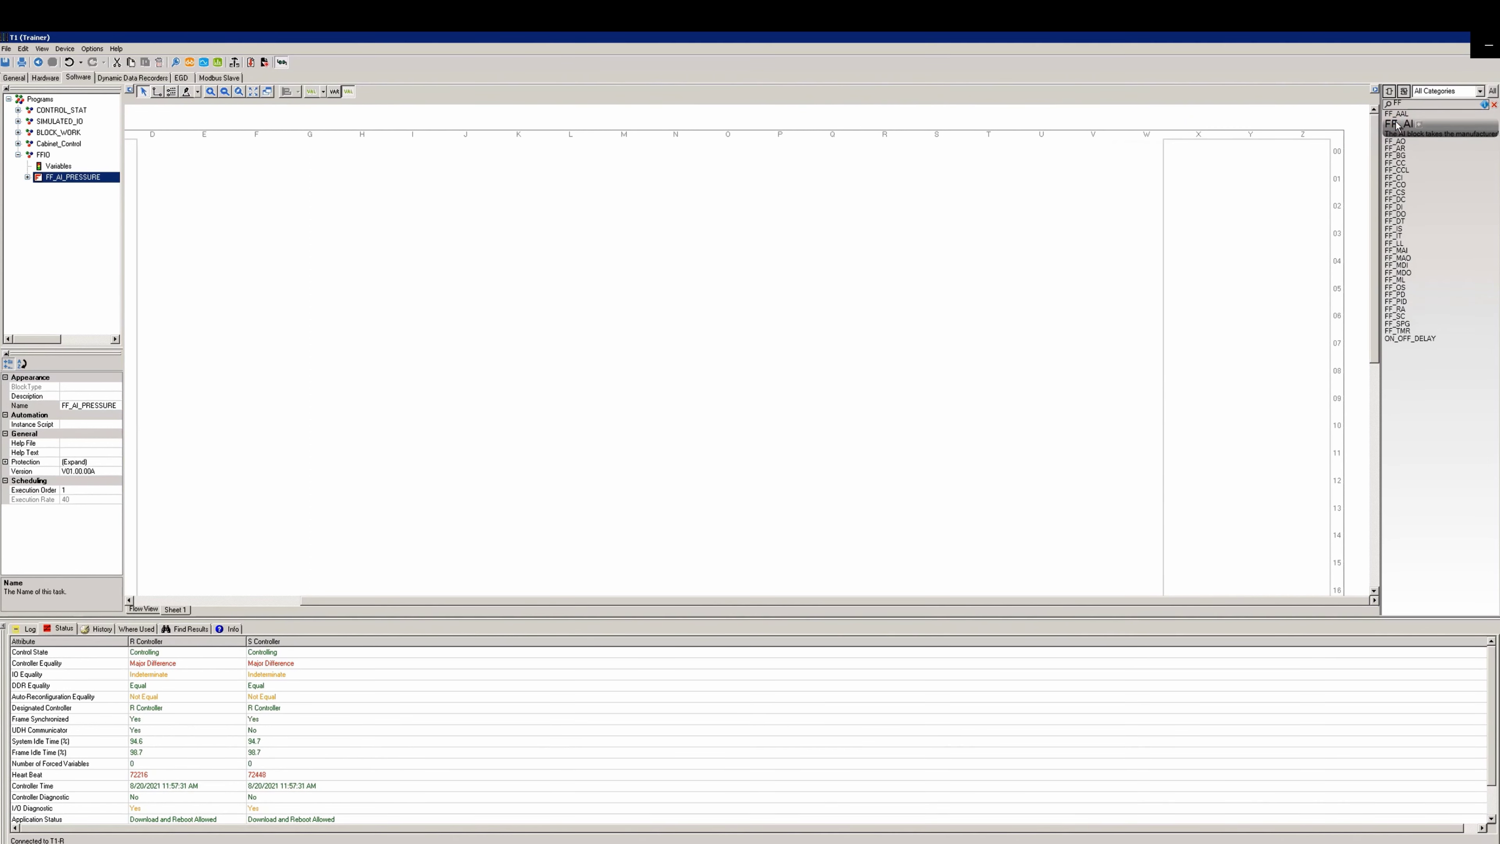
{"action": "left_click_drag", "start_coordinate": [1397, 125], "coordinate": [334, 213]}
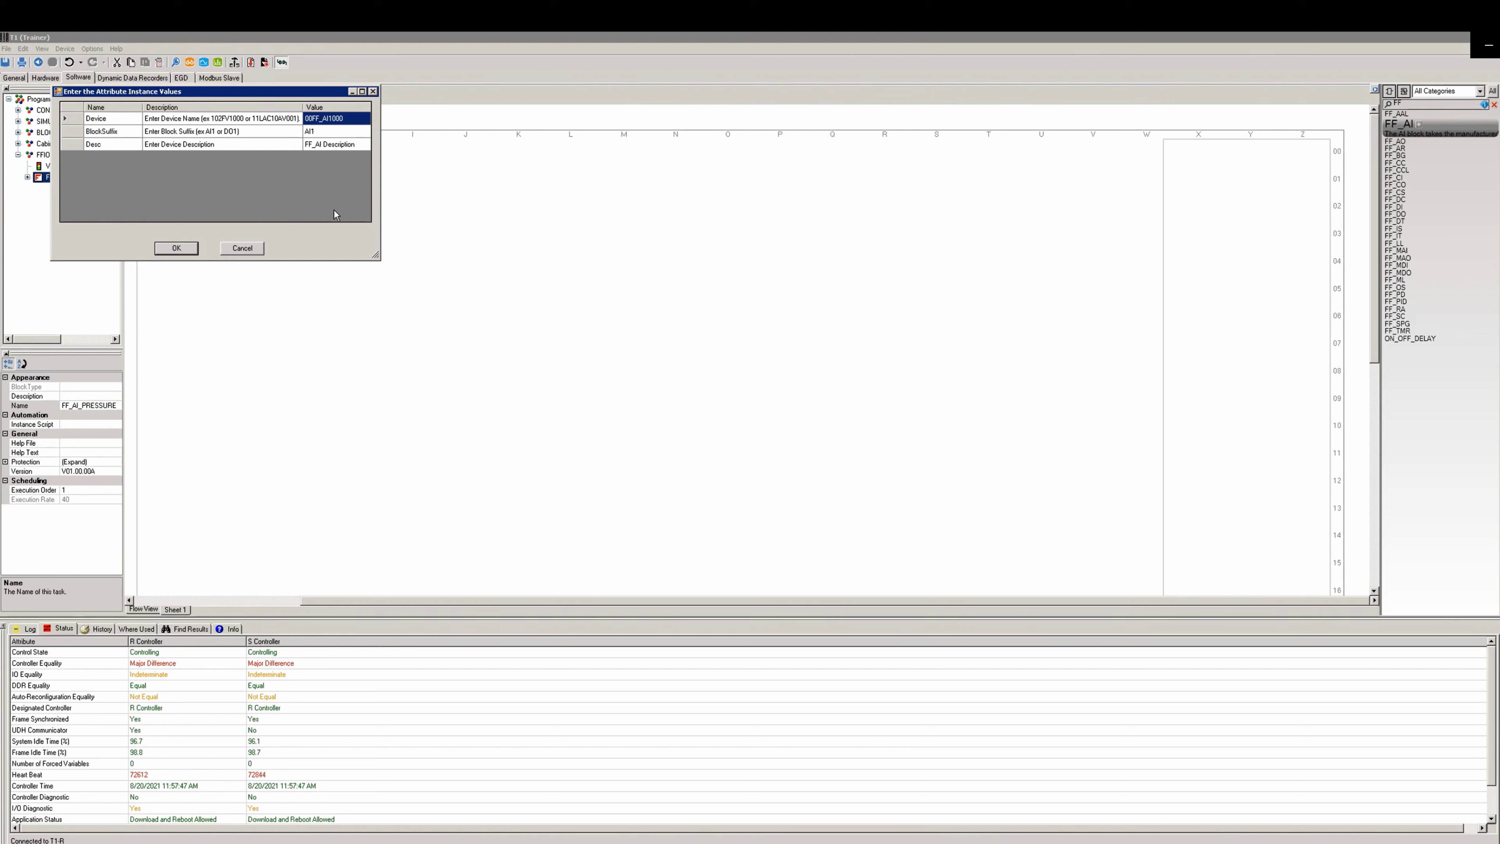
{"action": "key", "text": "Return"}
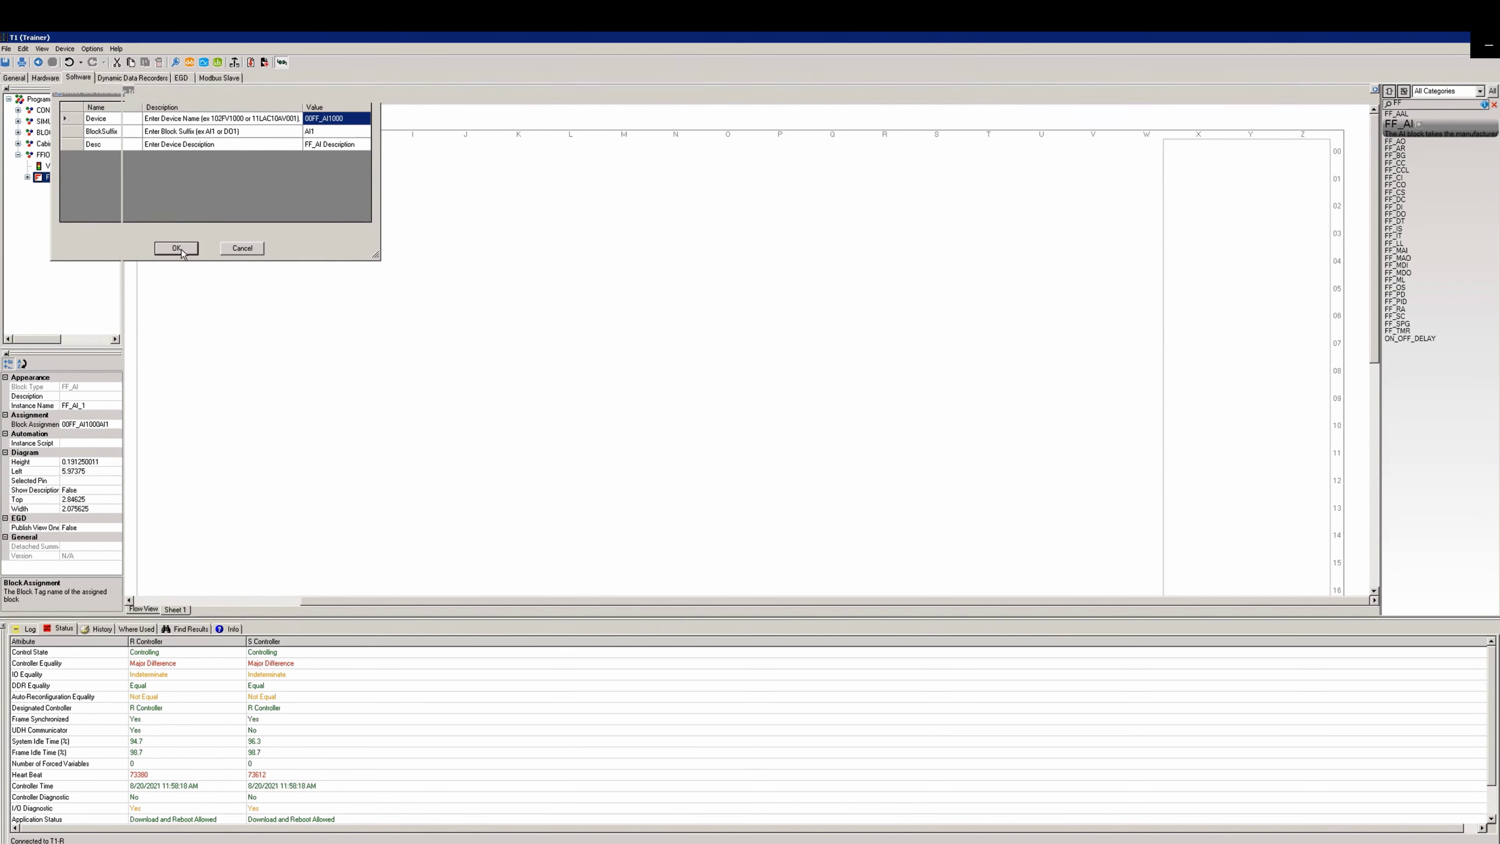
Step: Assign FF_AI_1 to Analog Input 3051_PT_AI1 under TRAINER > PFFA-2A1AR1 > PFFA-26_Segment1 > 3051
{"action": "right_click", "coordinate": [512, 359]}
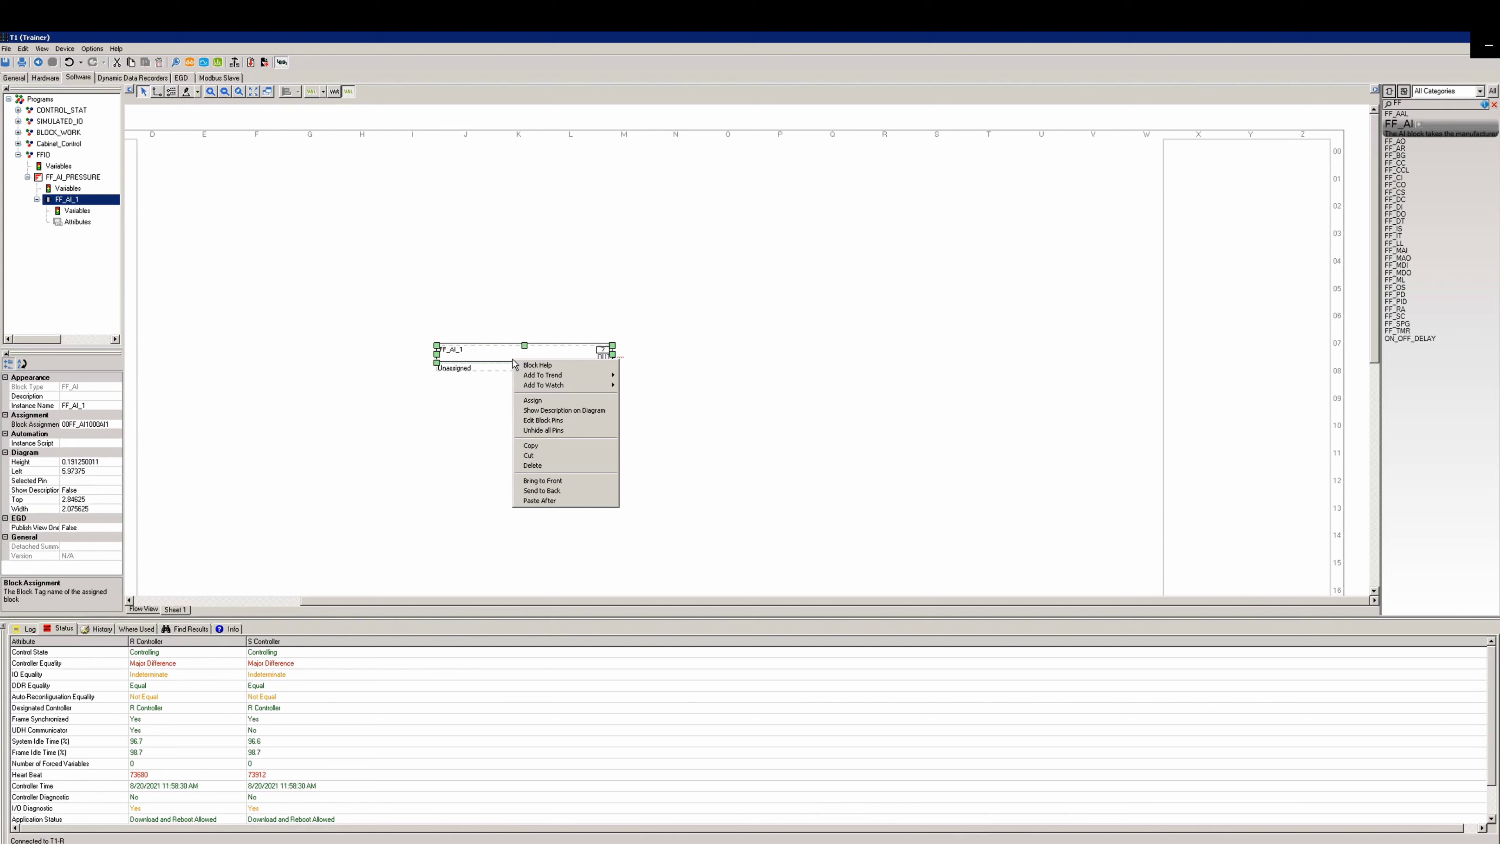
{"action": "left_click", "coordinate": [533, 401]}
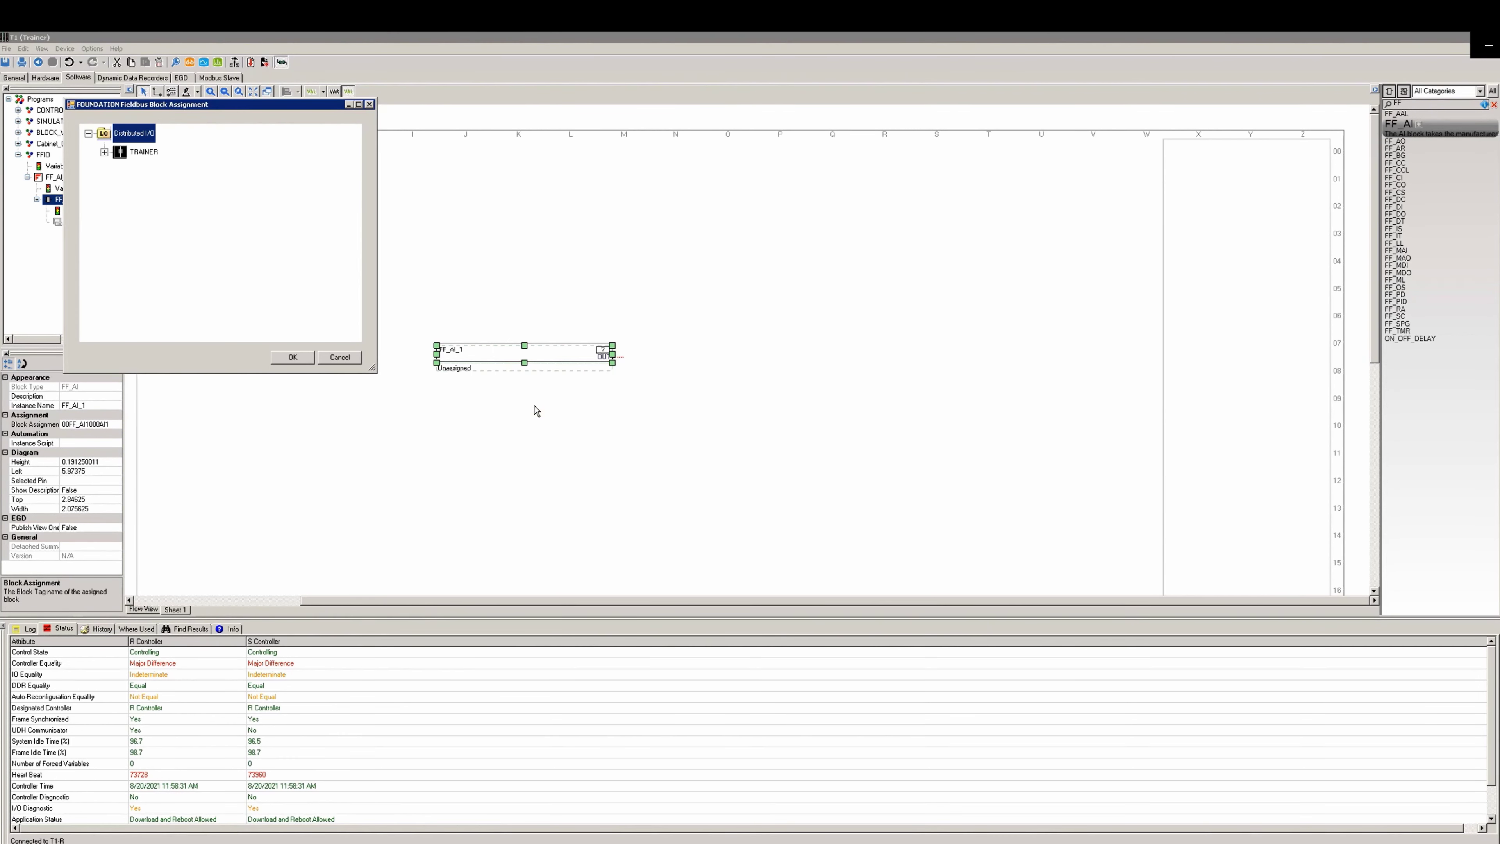
{"action": "left_click", "coordinate": [104, 152]}
{"action": "left_click", "coordinate": [120, 170]}
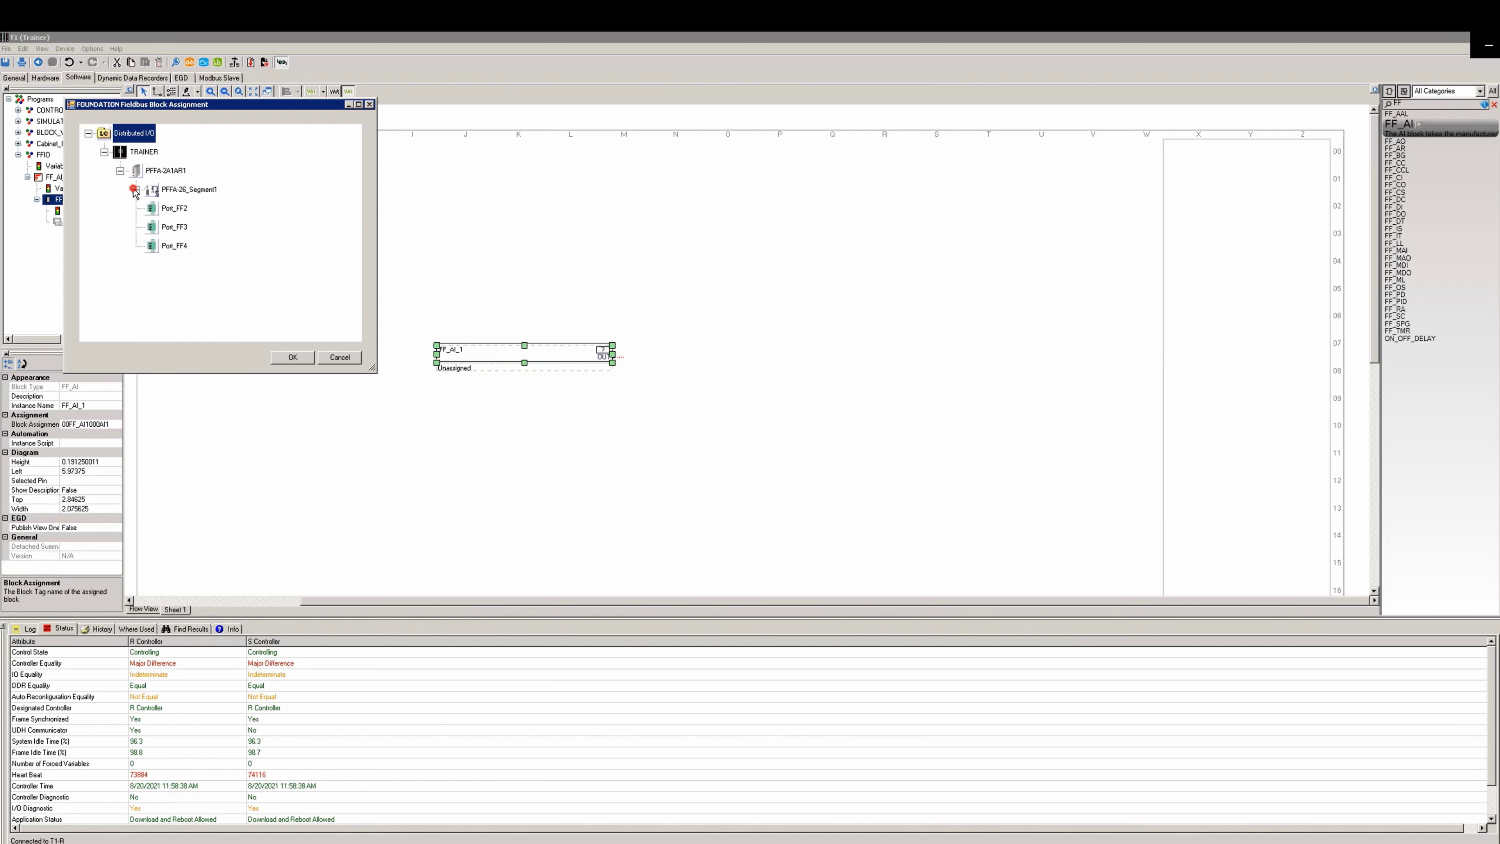
{"action": "left_click", "coordinate": [136, 189]}
{"action": "left_click", "coordinate": [152, 207]}
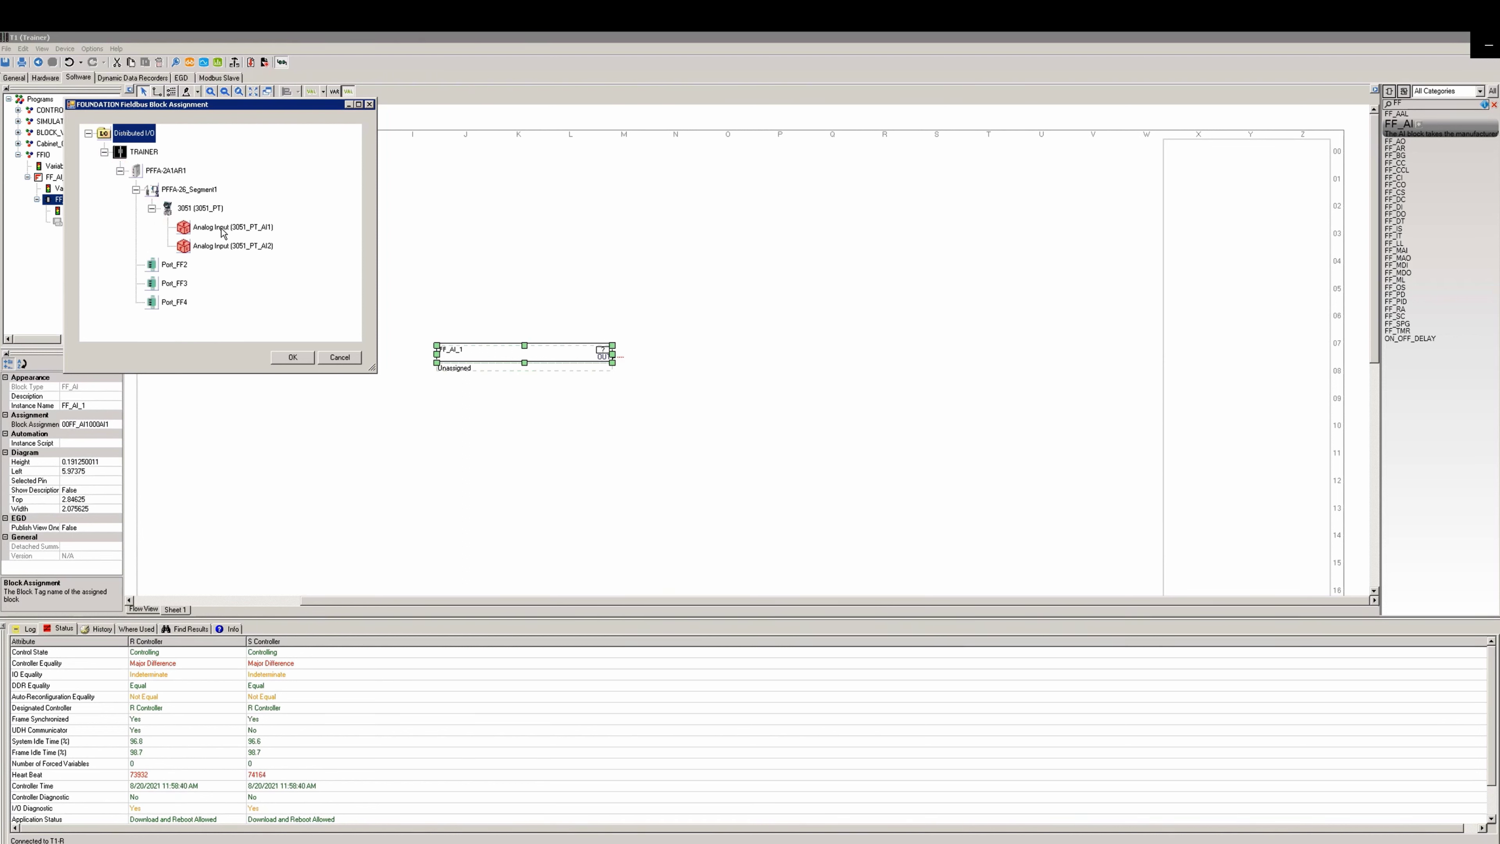
{"action": "left_click", "coordinate": [220, 230]}
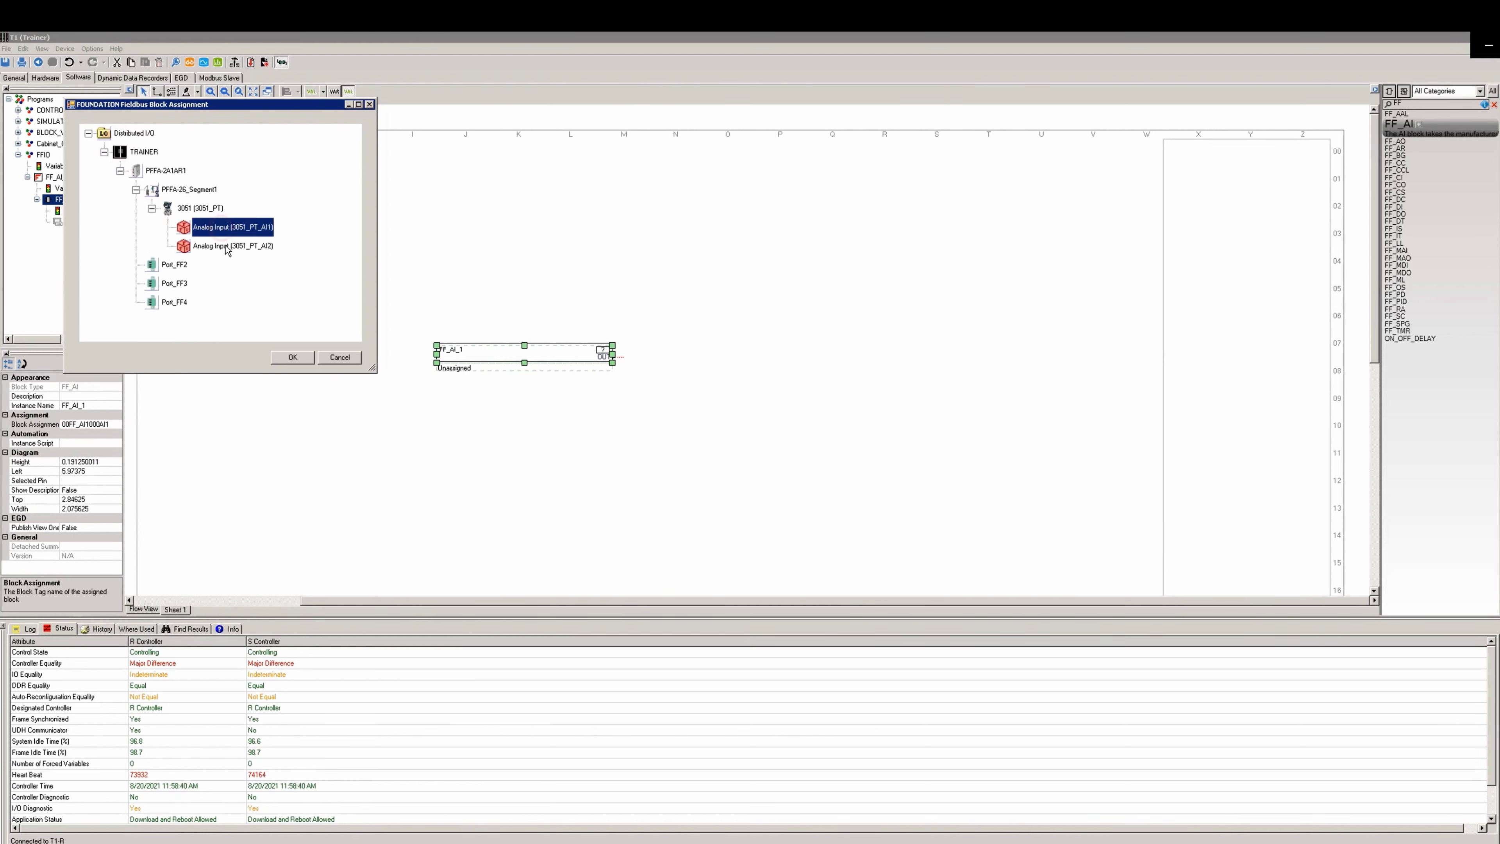
{"action": "left_click", "coordinate": [291, 359]}
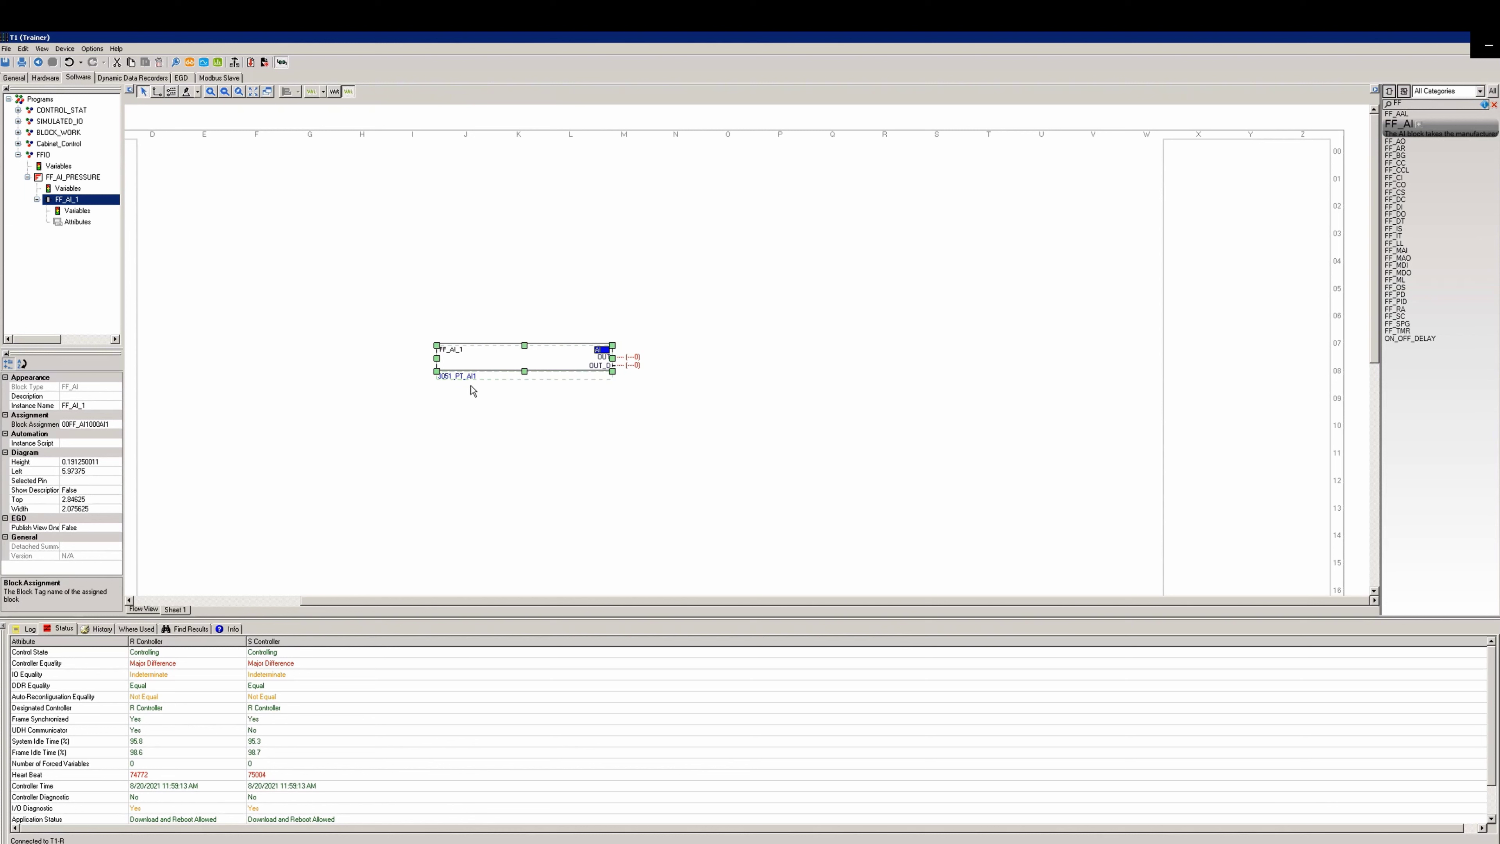
Step: Wire FF_AI_1's output to a new variable and place FF_AI_2 with suffix AI2
{"action": "left_click", "coordinate": [610, 357]}
{"action": "left_click_drag", "start_coordinate": [611, 357], "coordinate": [1164, 357]}
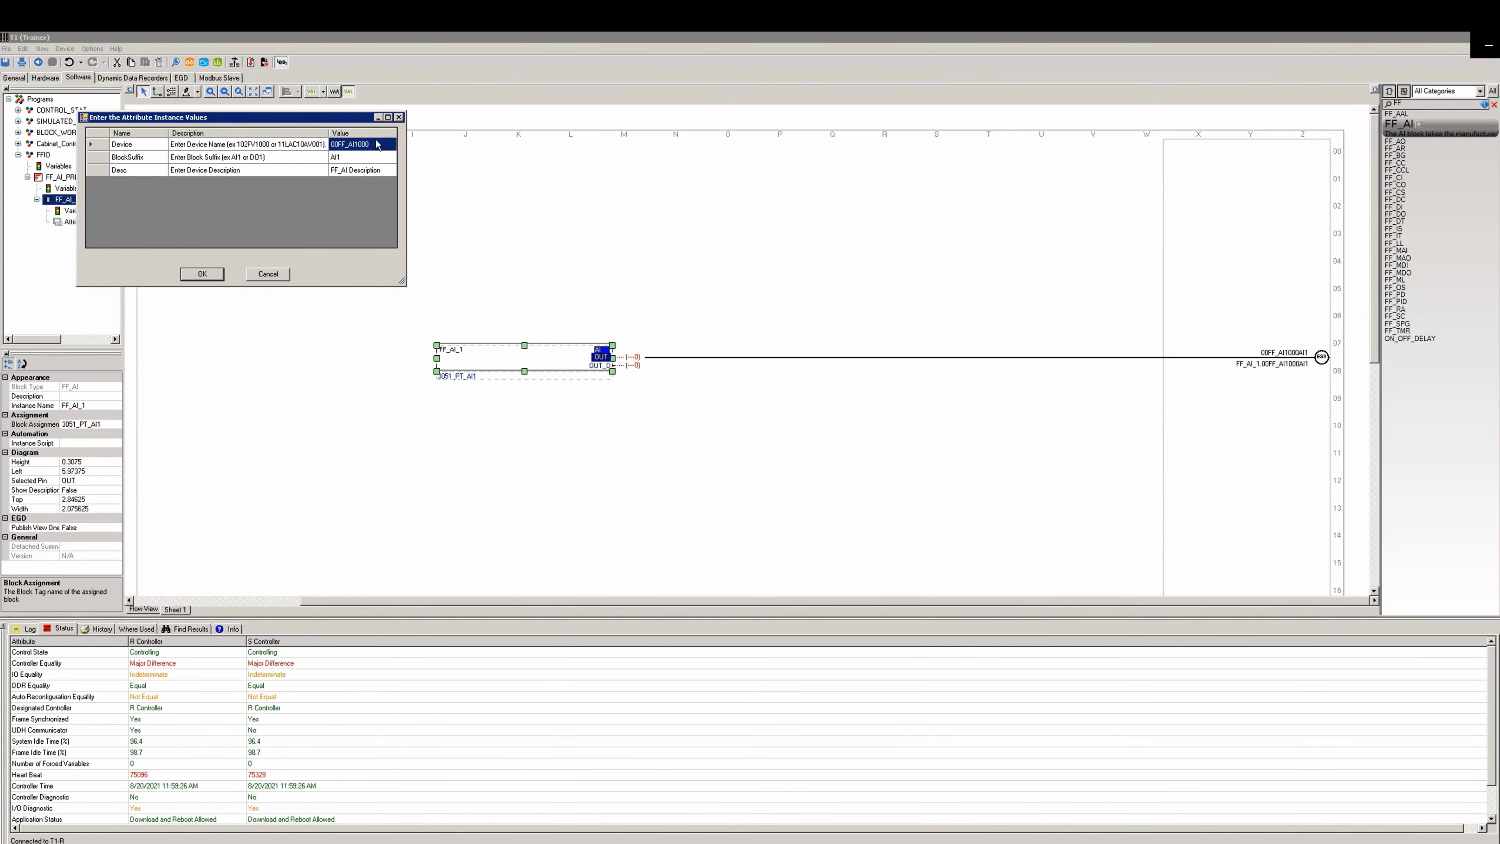
{"action": "left_click", "coordinate": [355, 157]}
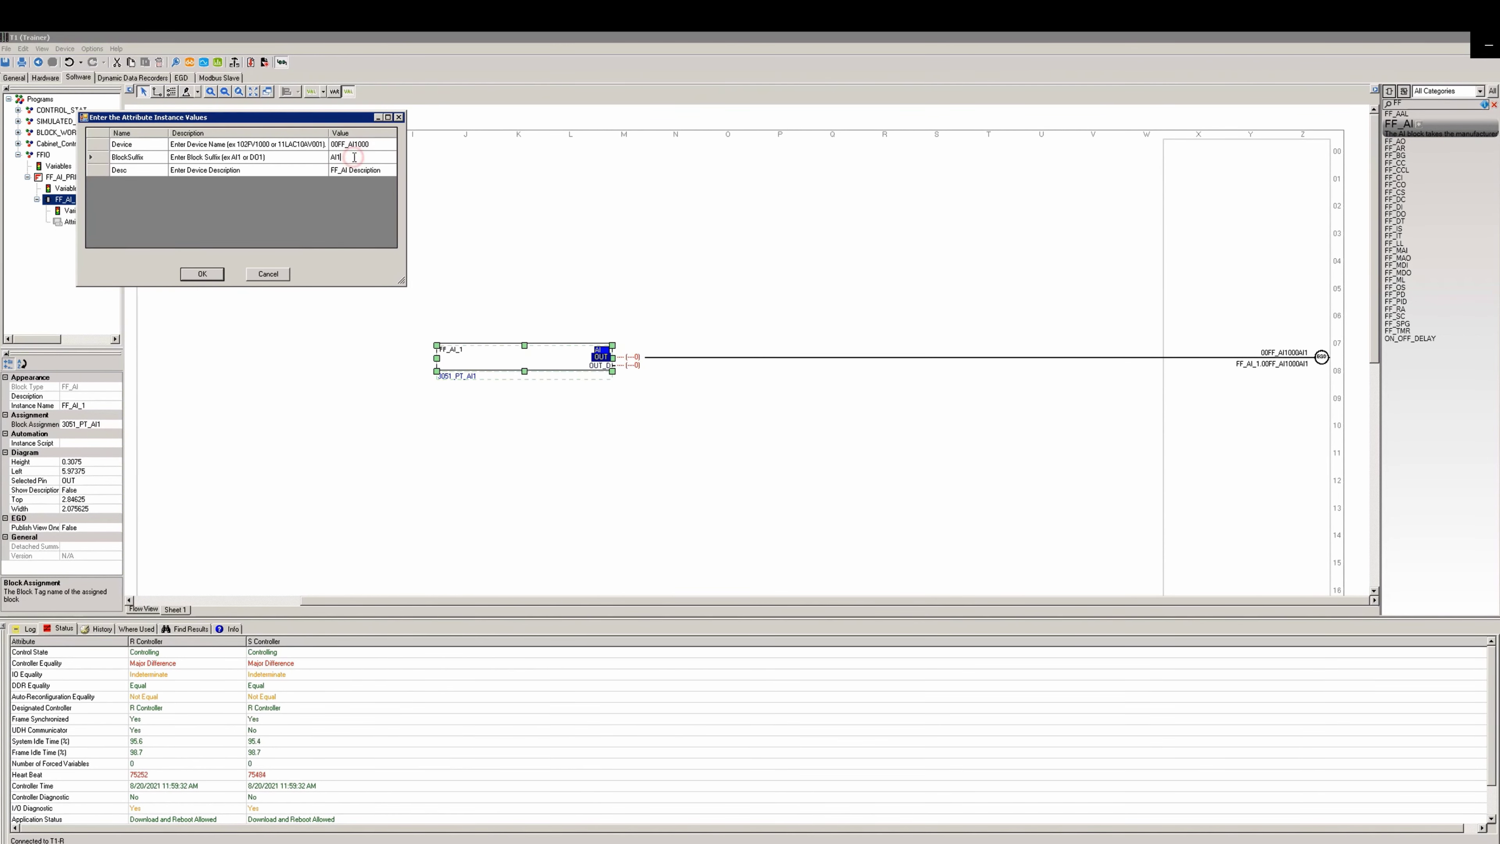
{"action": "key", "text": "BackSpace"}
{"action": "key", "text": "Return"}
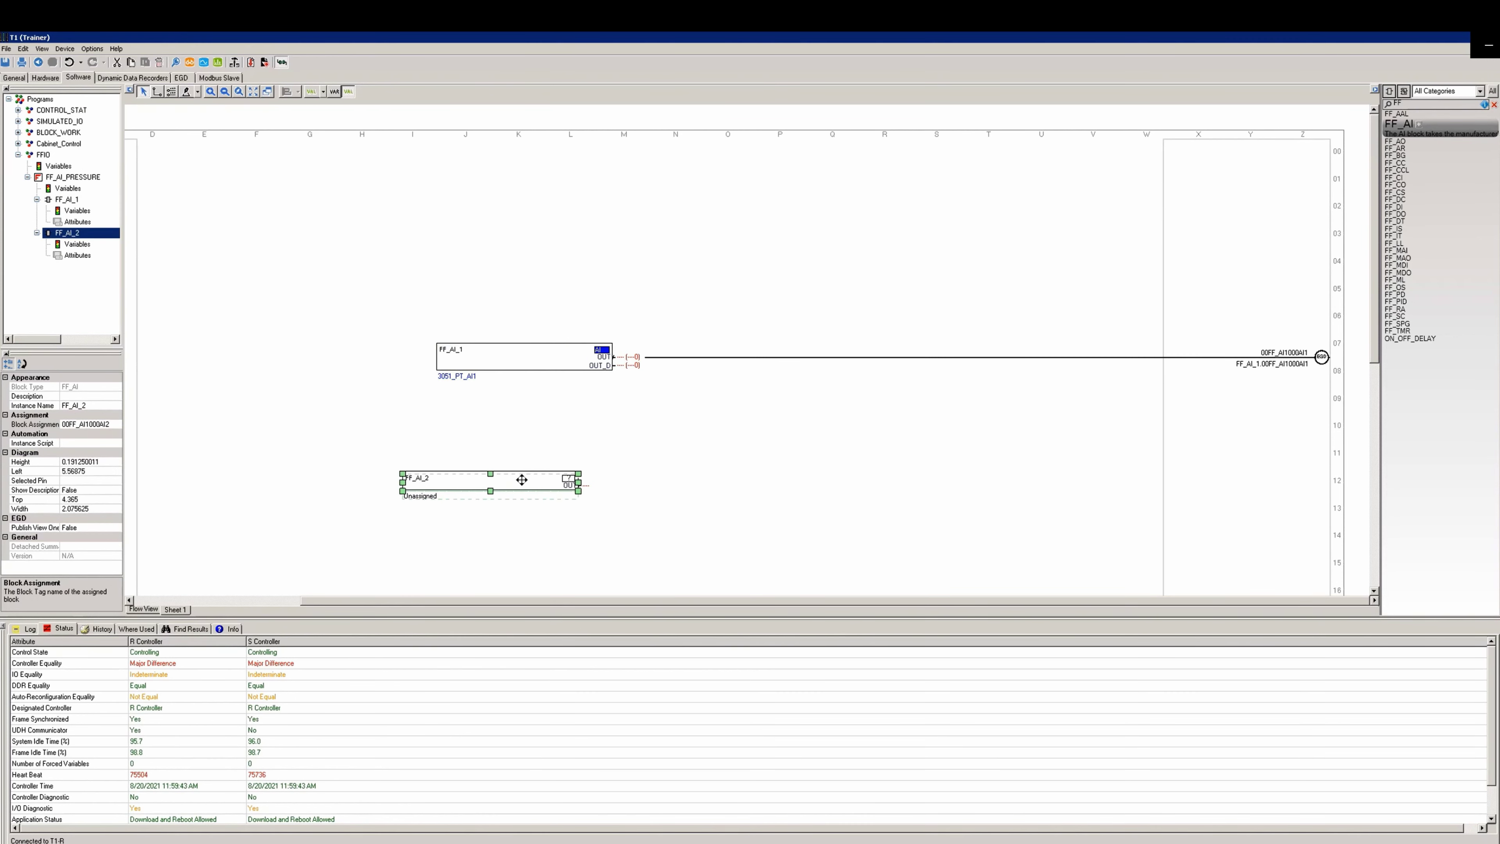
Step: Assign FF_AI_2 to 3051_PT_AI2 and wire its output to variable 00FF_AI1000AI2
{"action": "right_click", "coordinate": [552, 472]}
{"action": "left_click", "coordinate": [608, 520]}
{"action": "left_click", "coordinate": [130, 177]}
{"action": "left_click", "coordinate": [146, 196]}
{"action": "double_click", "coordinate": [230, 251]}
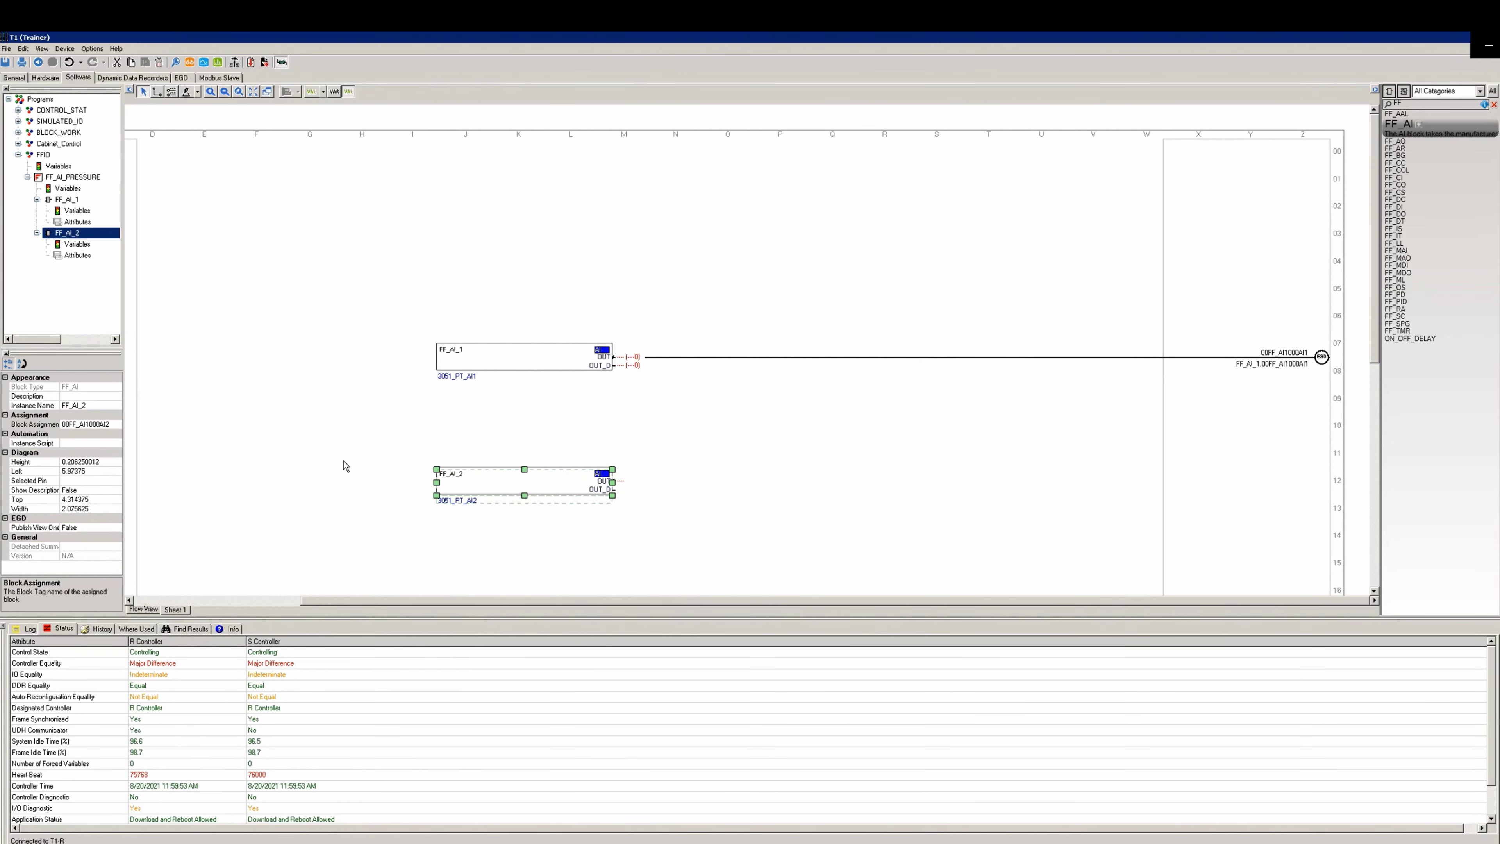
{"action": "left_click", "coordinate": [1246, 457]}
{"action": "left_click_drag", "start_coordinate": [1246, 458], "coordinate": [1246, 471]}
{"action": "left_click", "coordinate": [67, 199]}
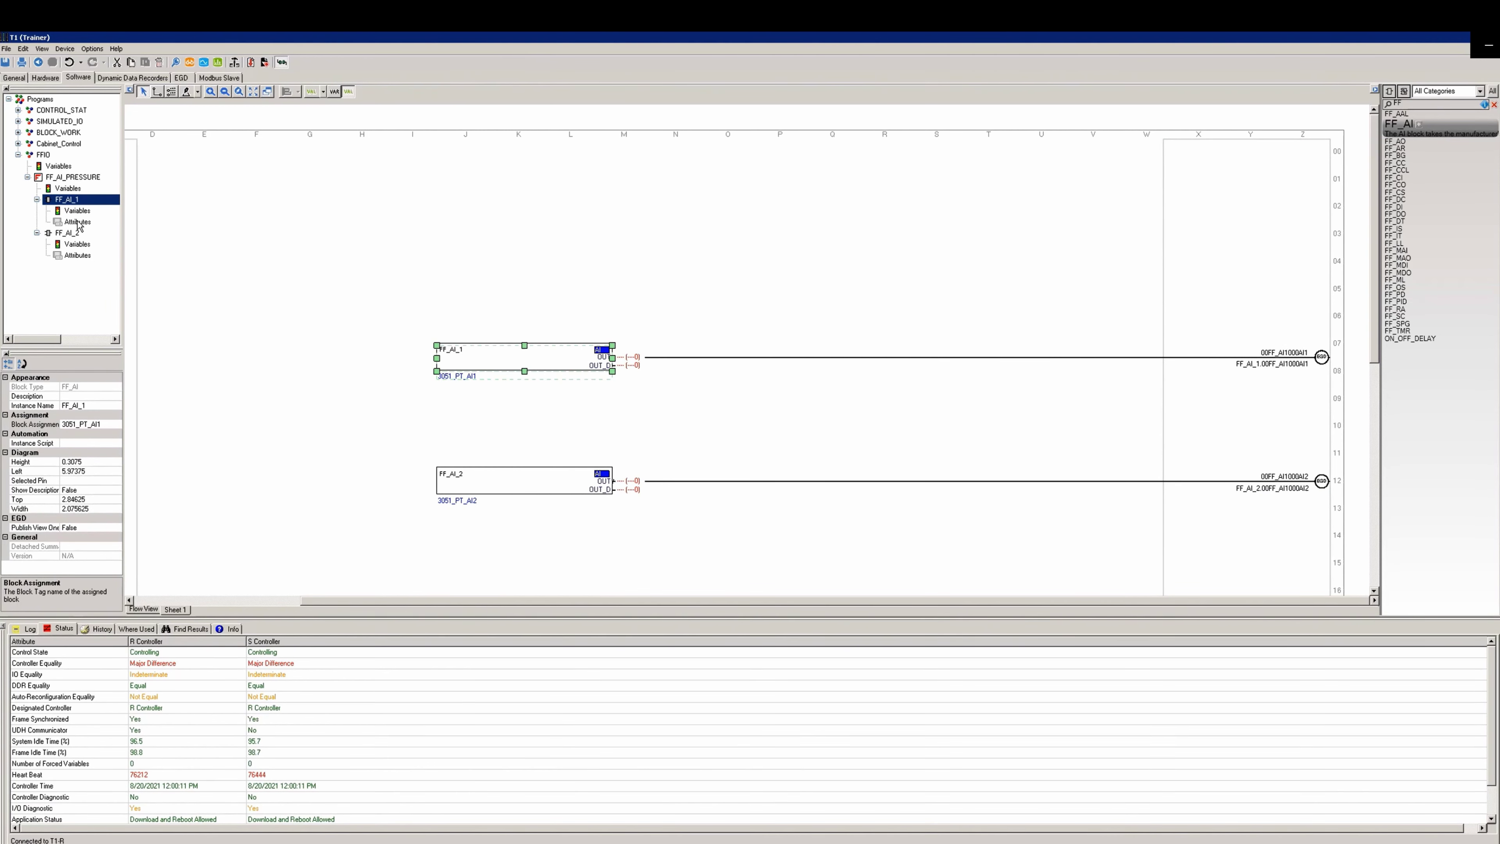
Step: Give FF_AI_1 a new description and the output name 3051_pt_pressure, then re-instance it
{"action": "left_click", "coordinate": [77, 222]}
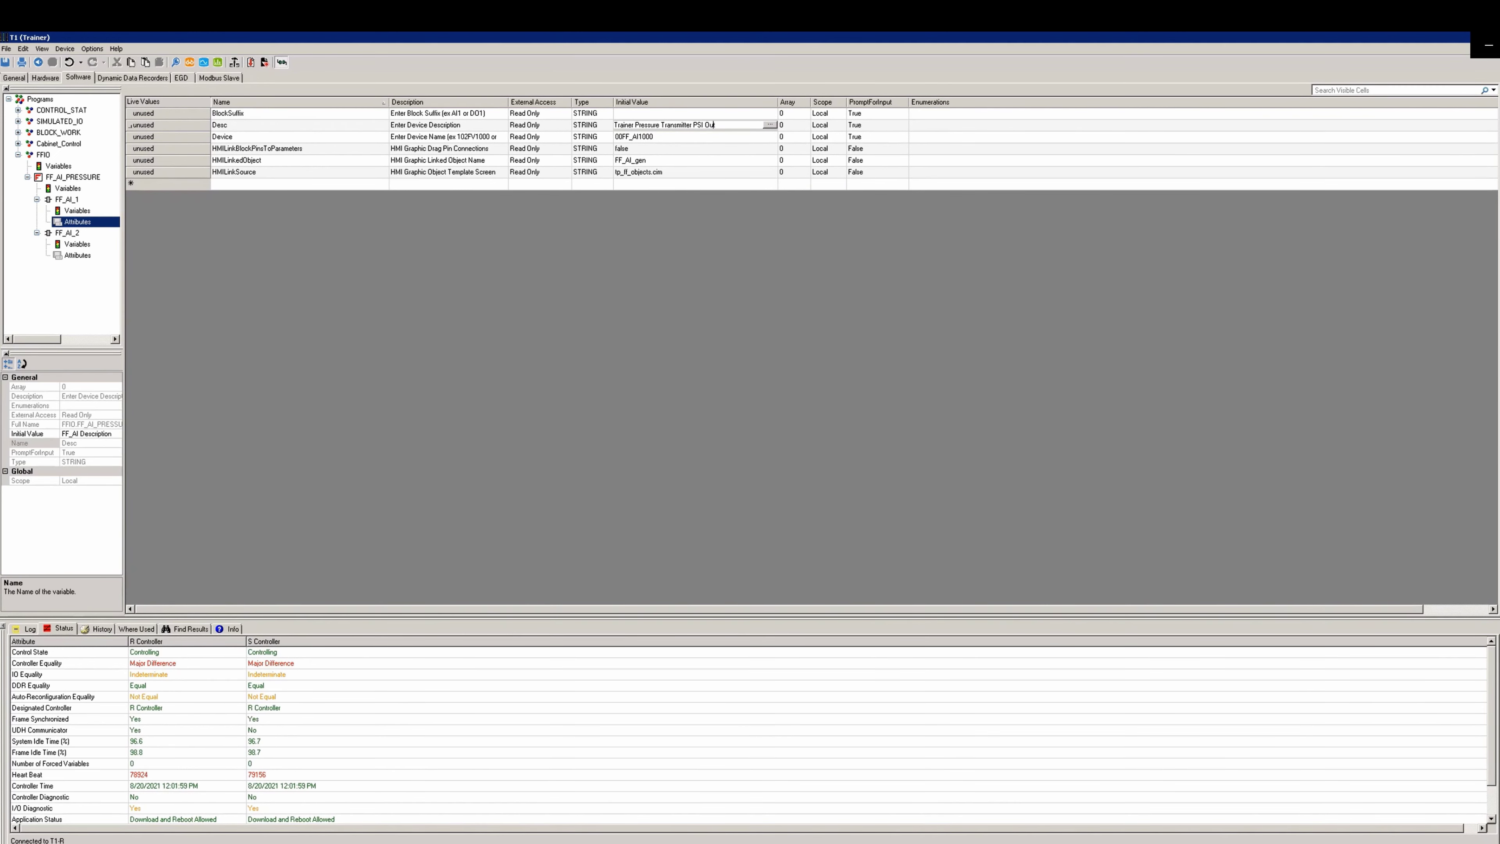
{"action": "type", "text": "D Out"}
{"action": "key", "text": "Return"}
{"action": "type", "text": "3051_pt_pressure"}
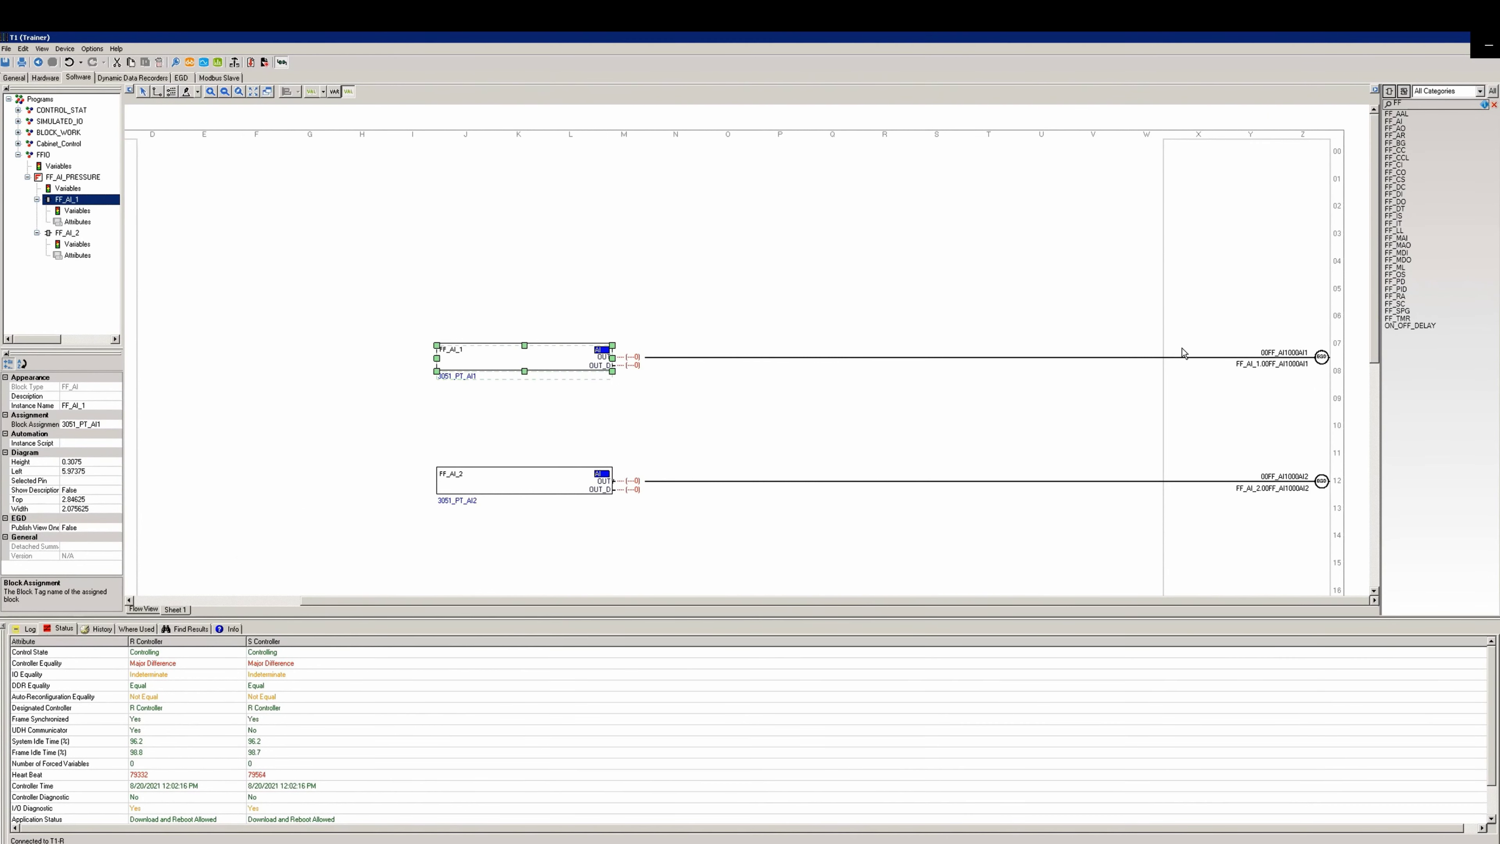
{"action": "right_click", "coordinate": [75, 203]}
{"action": "left_click", "coordinate": [93, 234]}
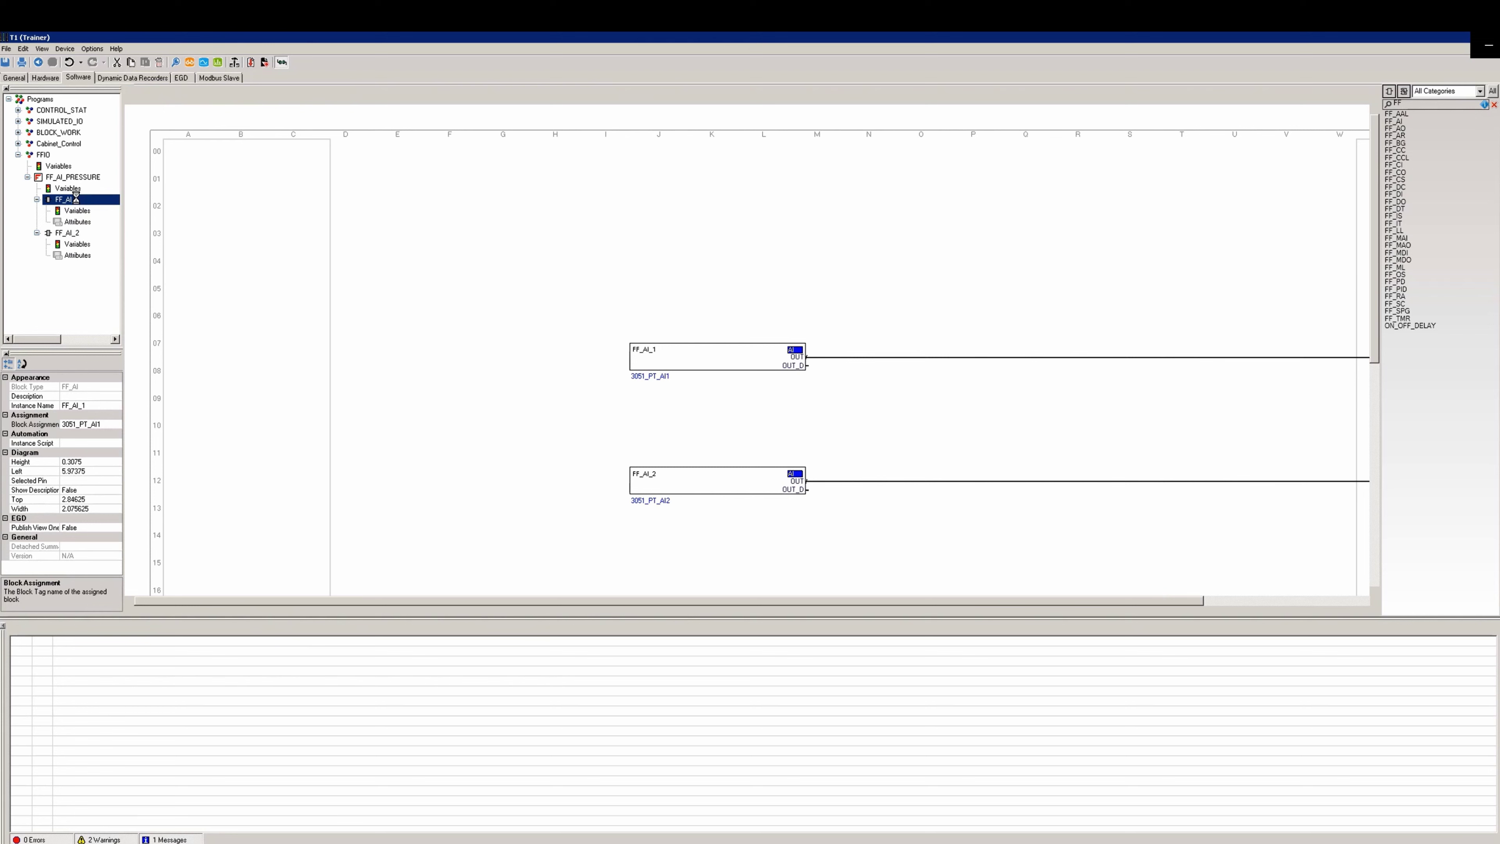
Step: Clear FF_AI_2's BlockSuffix and set its description to 'Trainer 3051 Sensor Temperature'
{"action": "left_click", "coordinate": [78, 256]}
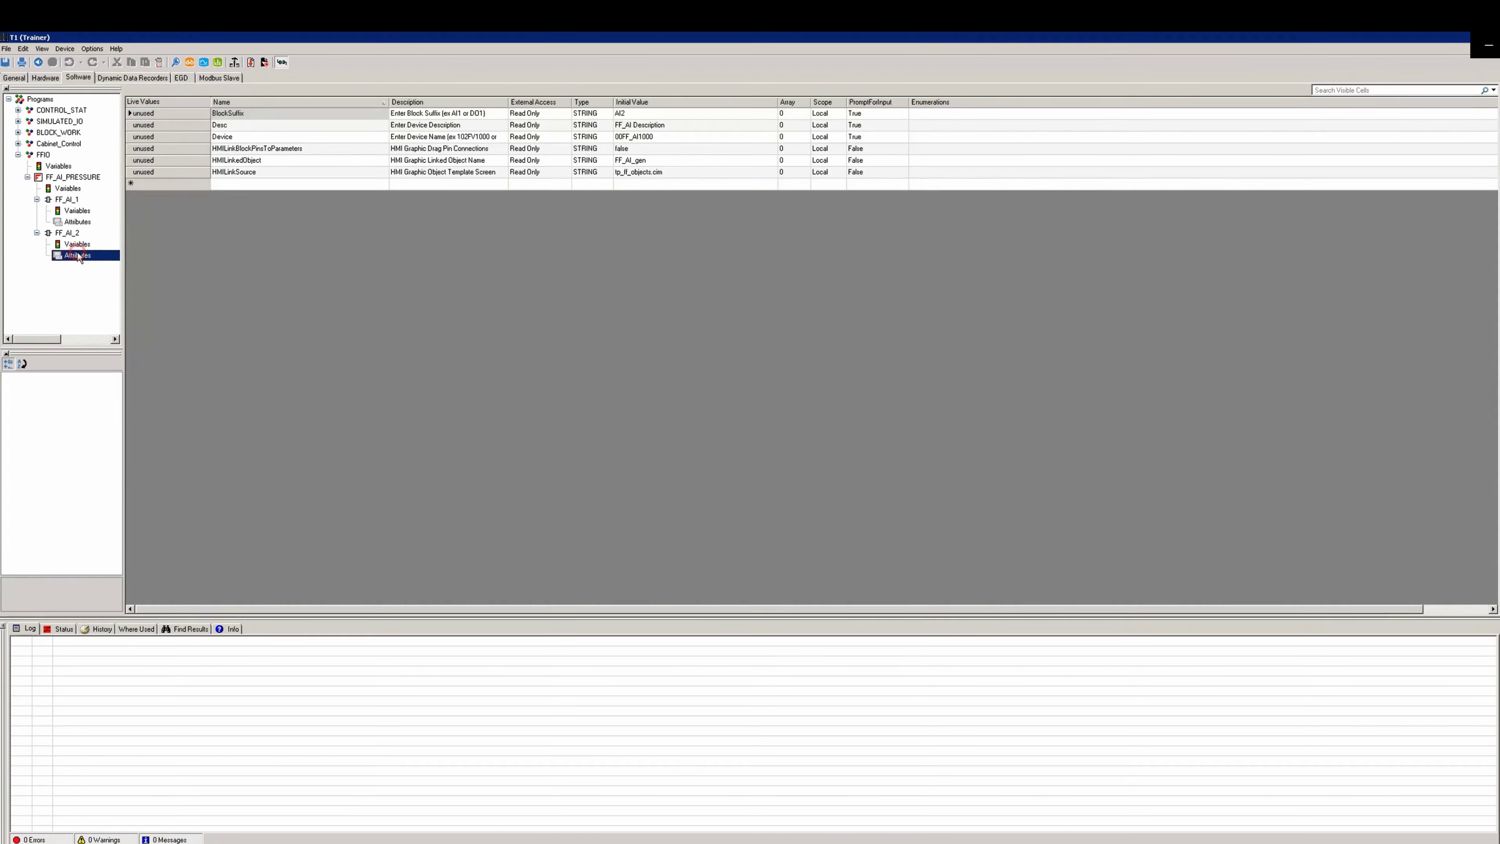
{"action": "left_click", "coordinate": [642, 117]}
{"action": "key", "text": "BackSpace"}
{"action": "left_click", "coordinate": [673, 129]}
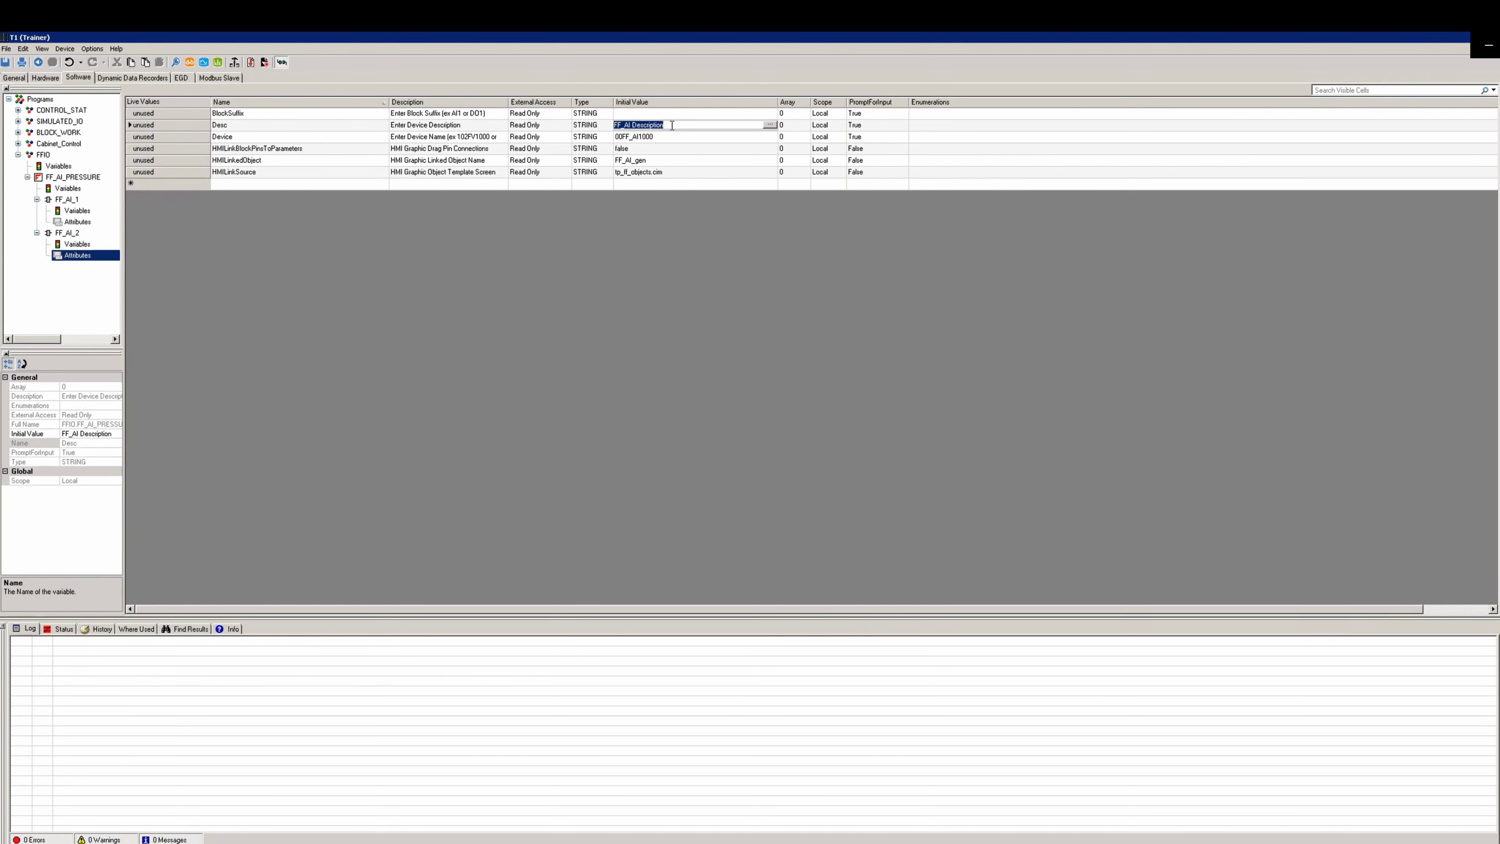
{"action": "key", "text": "BackSpace"}
{"action": "type", "text": "Trainer 3051 Sensor TRemperatu"}
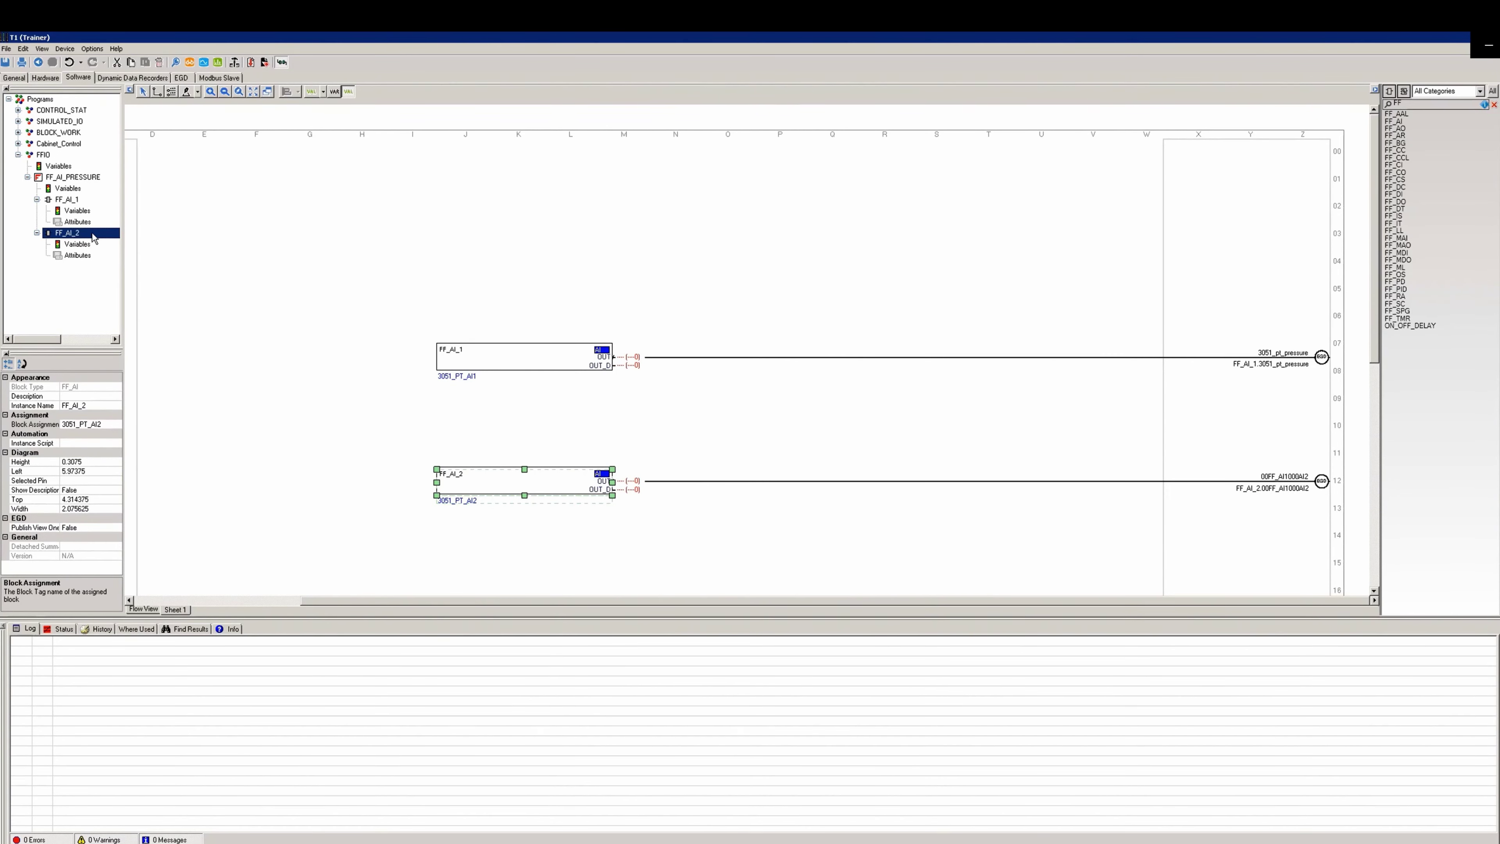
Step: Re-instance FF_AI_2 so its output feeds 3051_PT_Sens_T, then go to the 3051_PT hardware device
{"action": "right_click", "coordinate": [70, 238]}
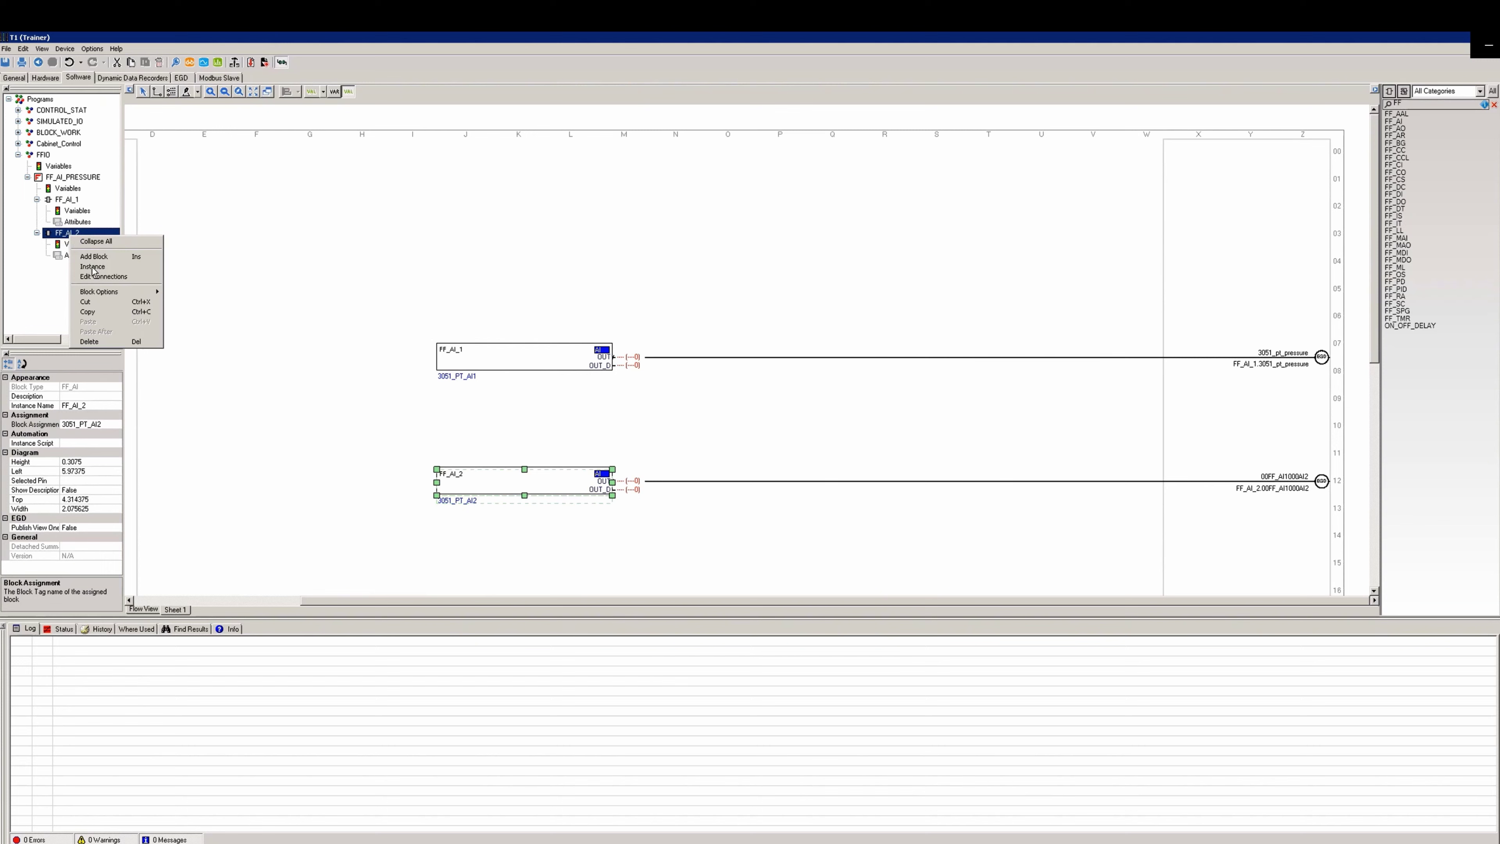
{"action": "left_click", "coordinate": [98, 276]}
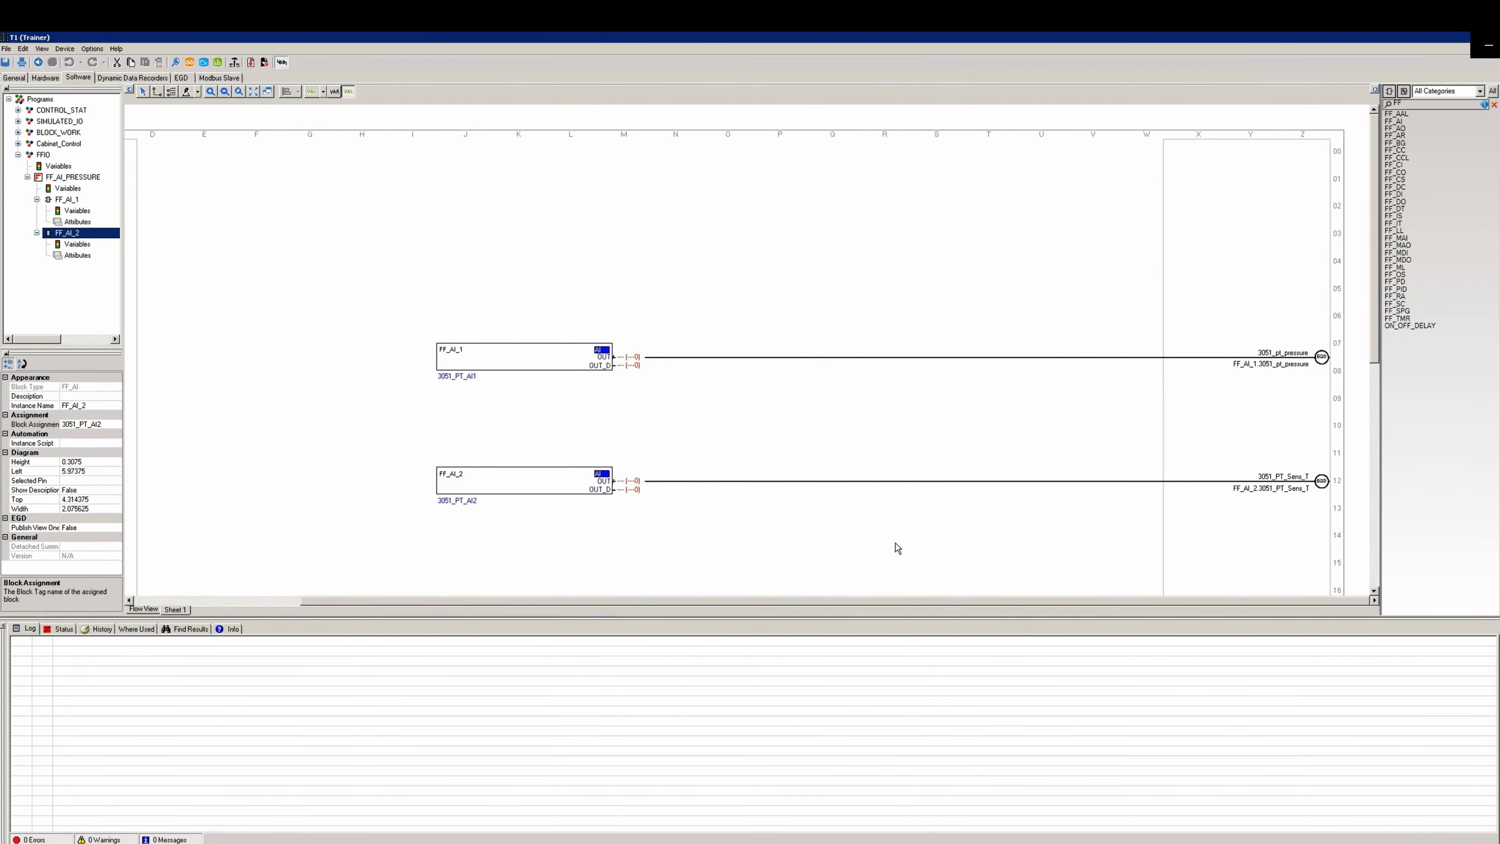
{"action": "double_click", "coordinate": [1322, 479]}
{"action": "right_click", "coordinate": [123, 204]}
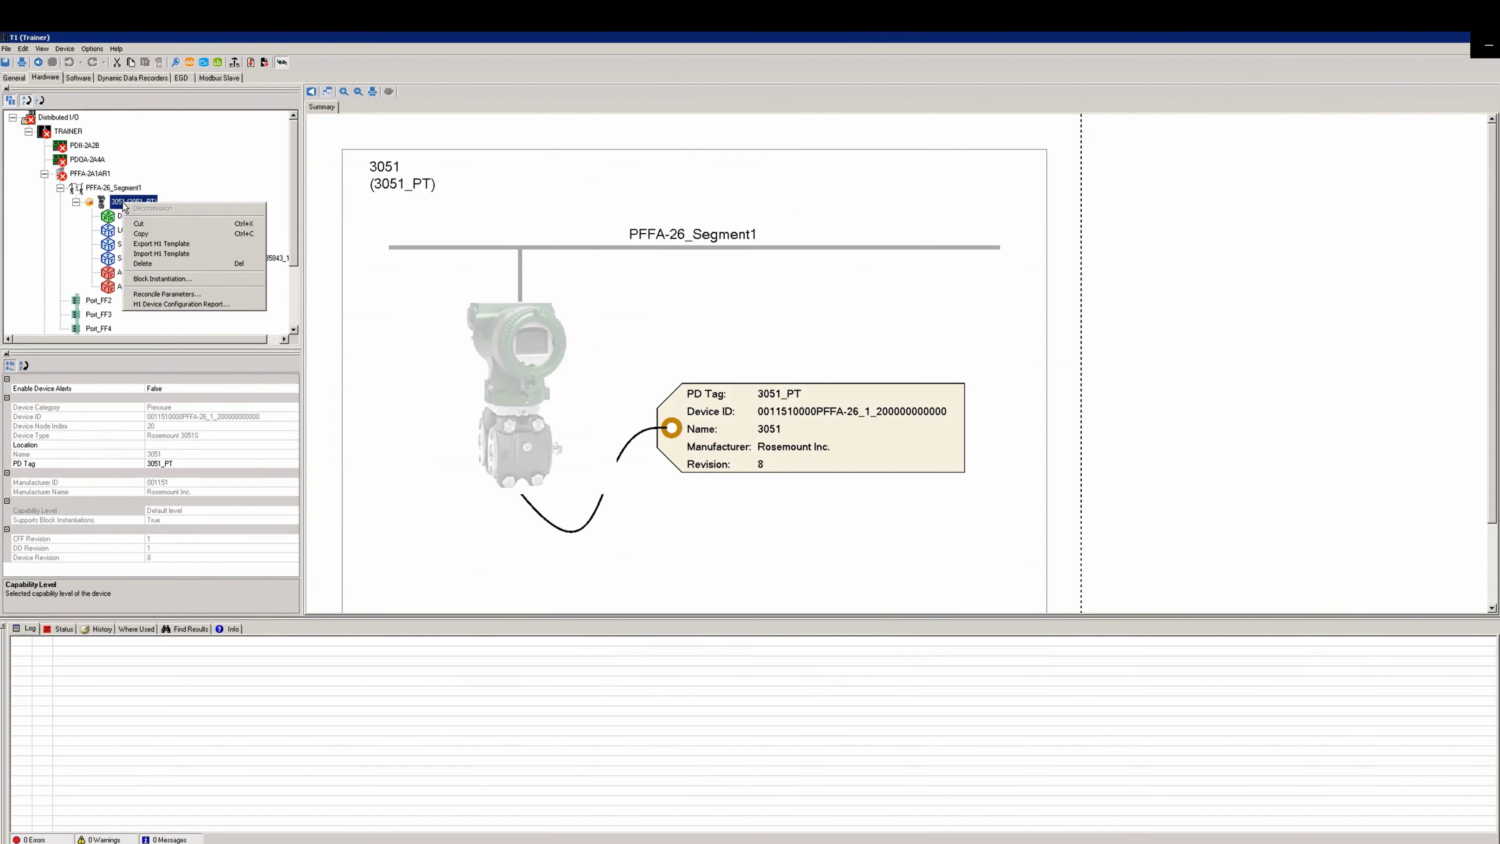
Step: Start an H1 template import for 3051_PT and select Rosemount_3051S_DP_psi.xml
{"action": "left_click", "coordinate": [158, 254]}
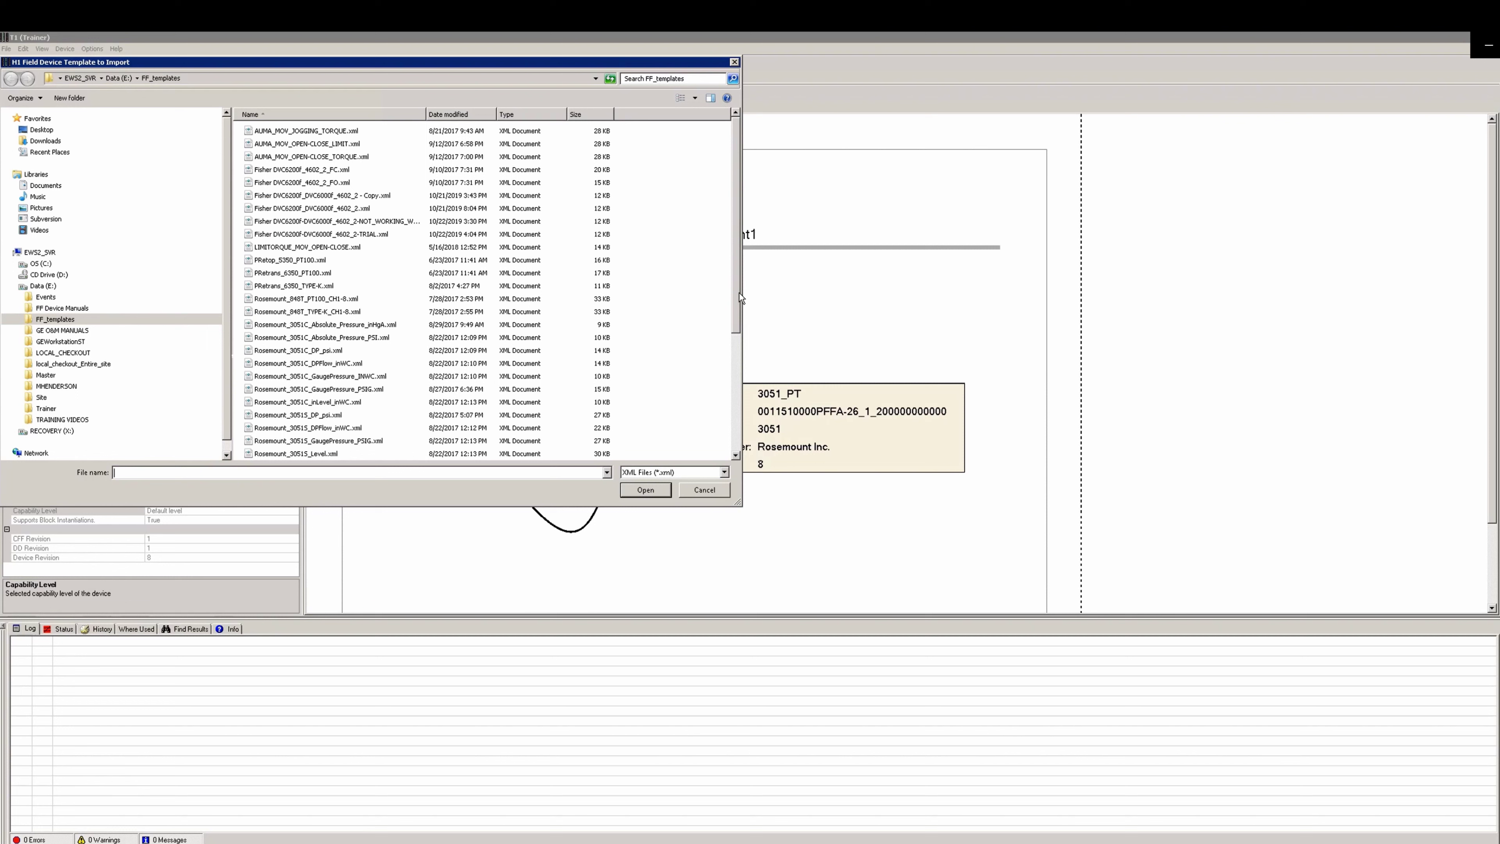
{"action": "left_click_drag", "start_coordinate": [739, 293], "coordinate": [731, 368]}
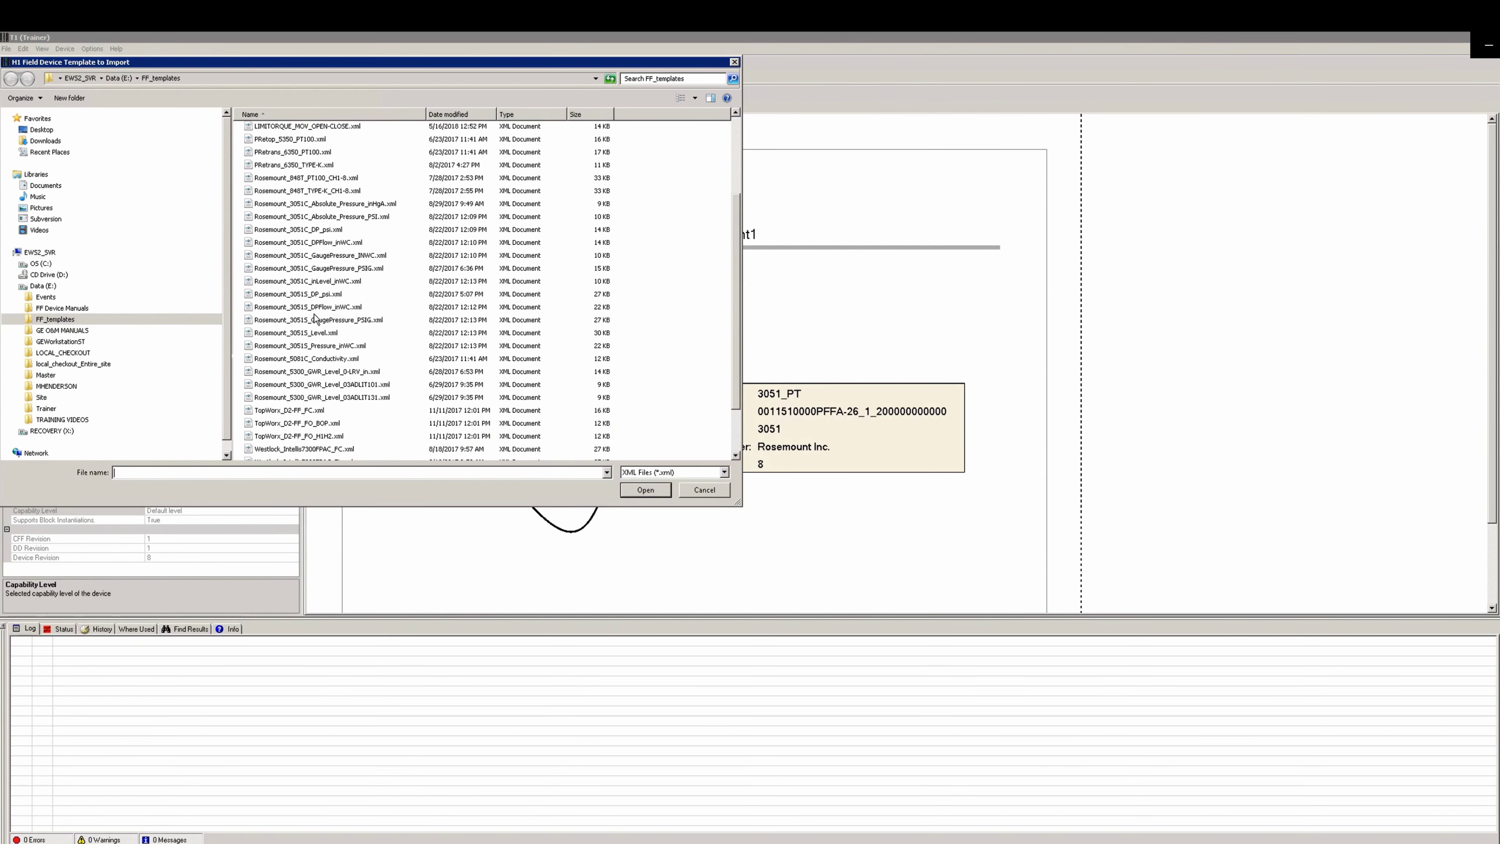
{"action": "left_click", "coordinate": [317, 295]}
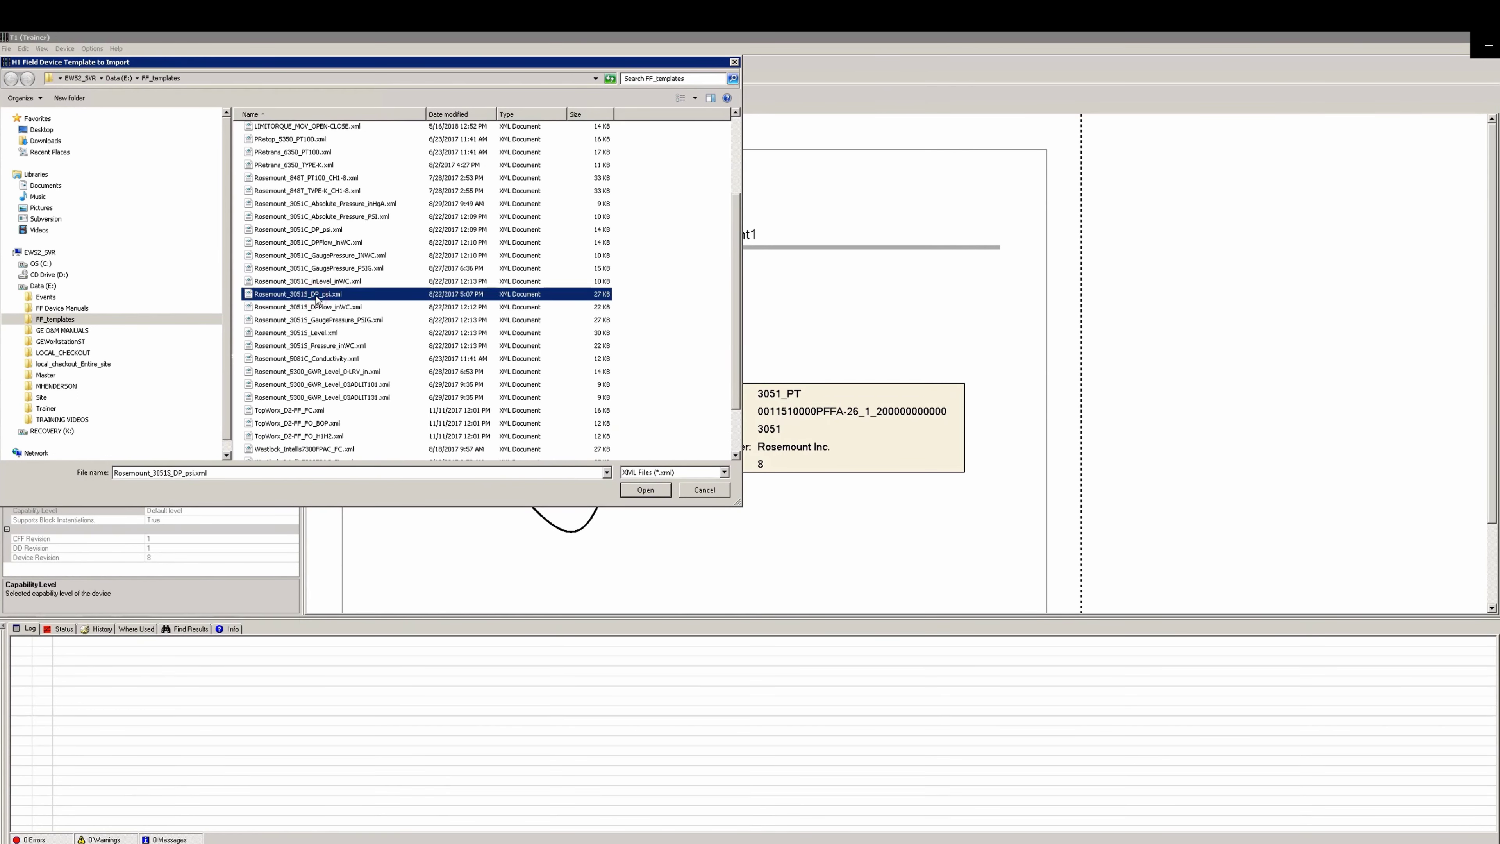
Step: Finish the template import and view each 3051_PT block's parameters, Device Resource through both Analog Inputs
{"action": "left_click", "coordinate": [644, 490]}
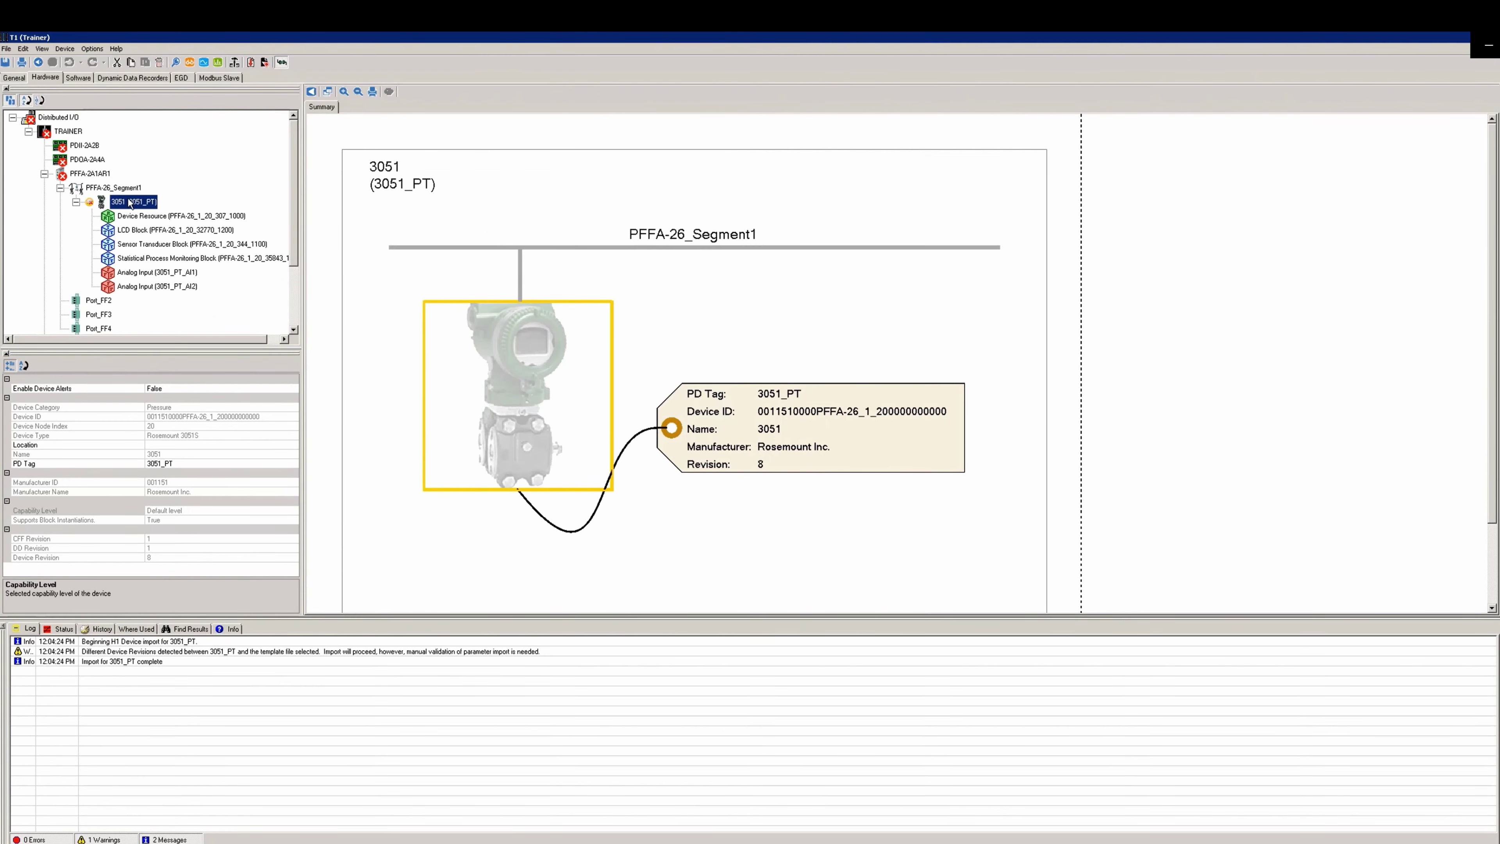
{"action": "left_click", "coordinate": [131, 216]}
{"action": "left_click", "coordinate": [137, 233]}
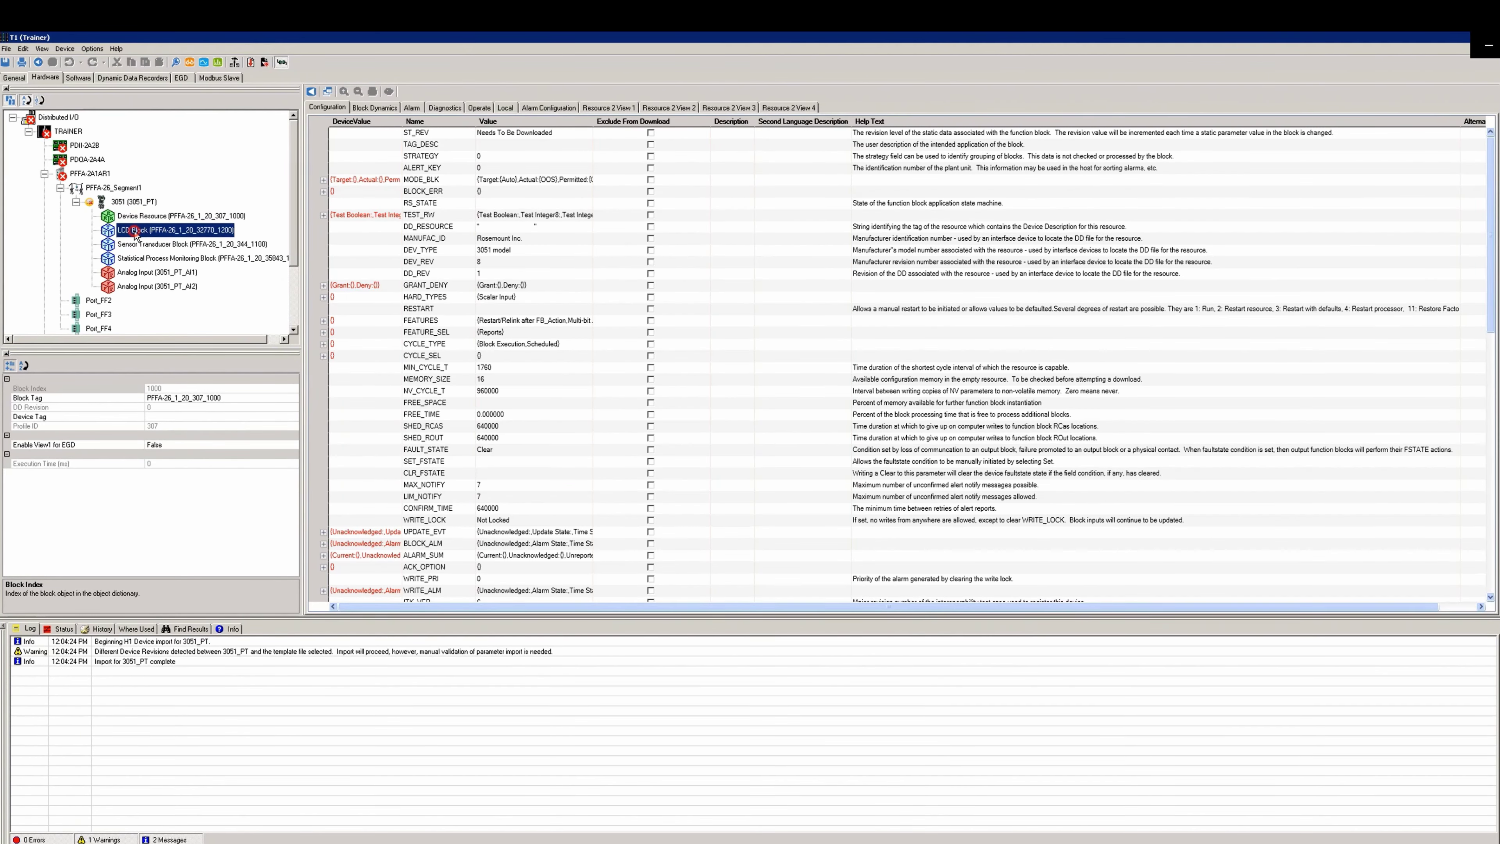
{"action": "left_click", "coordinate": [145, 246]}
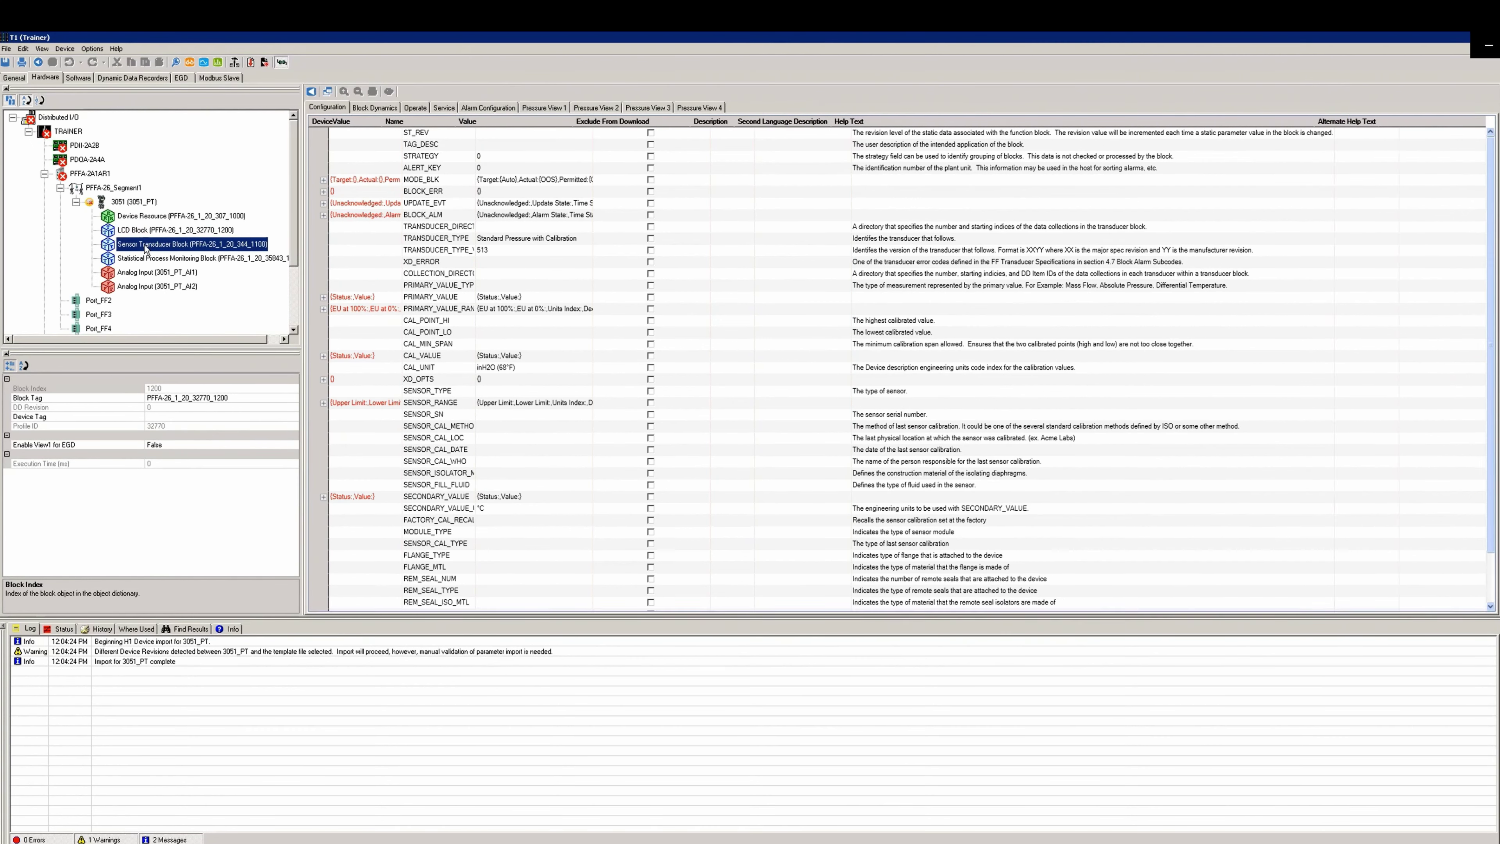
{"action": "left_click", "coordinate": [149, 260]}
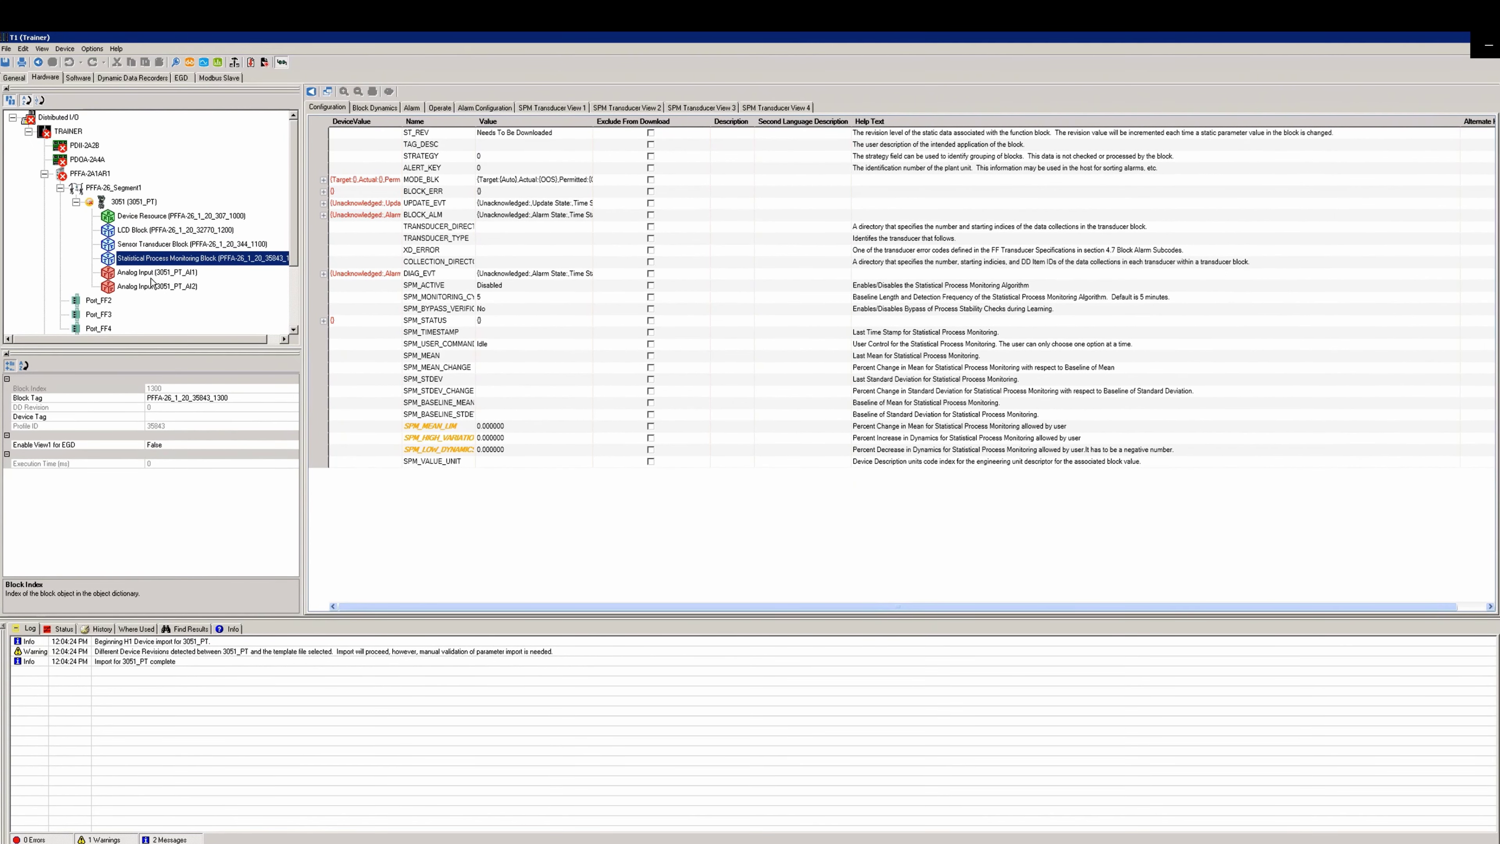
{"action": "left_click", "coordinate": [152, 276]}
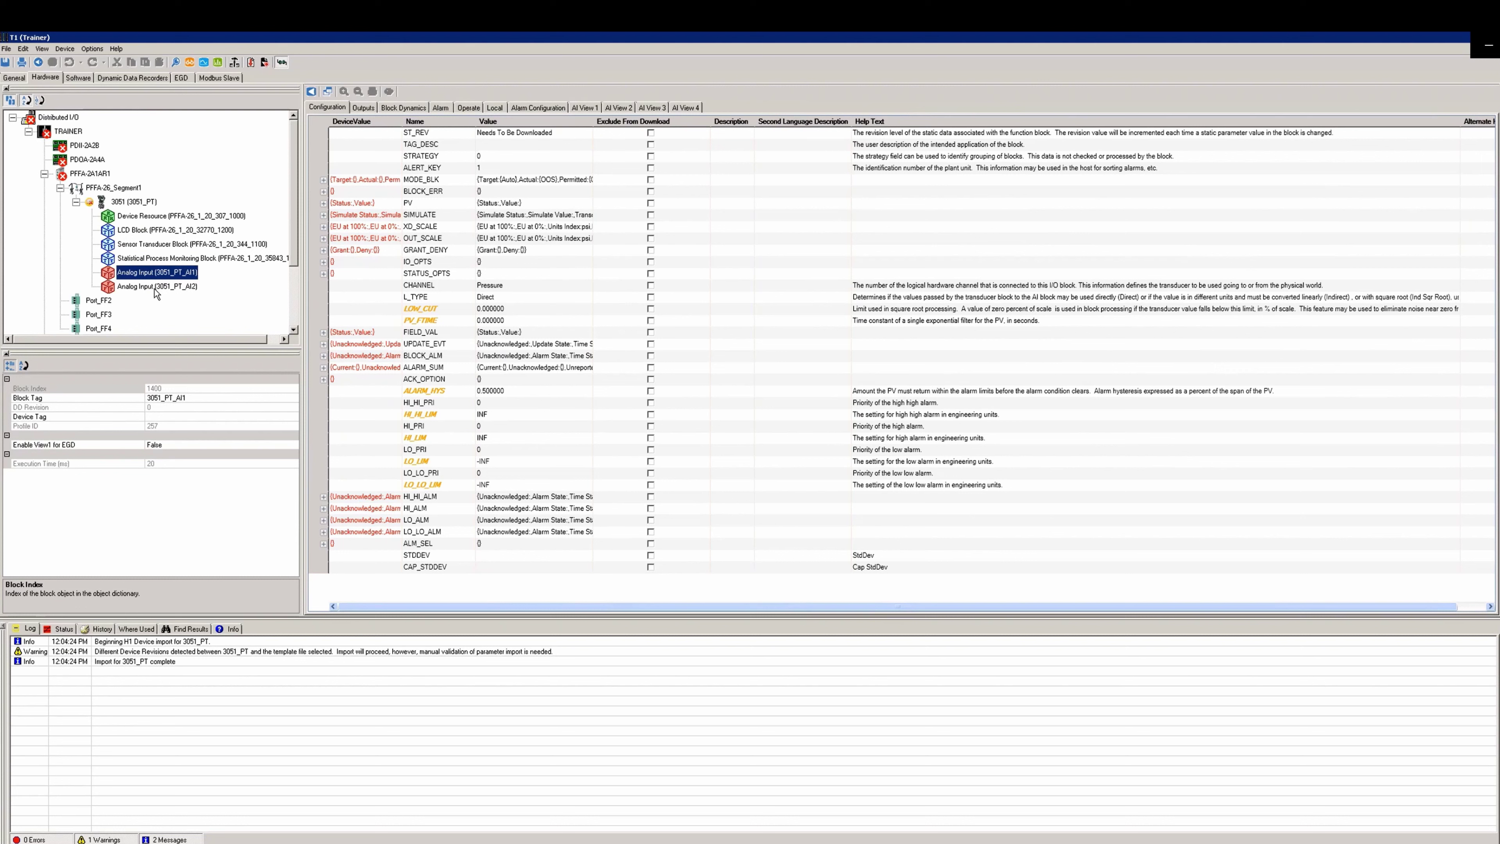
{"action": "left_click", "coordinate": [155, 287]}
Step: Recheck the Device Resource, LCD and Sensor Transducer parameters, ending on Device Resource
{"action": "left_click", "coordinate": [135, 215]}
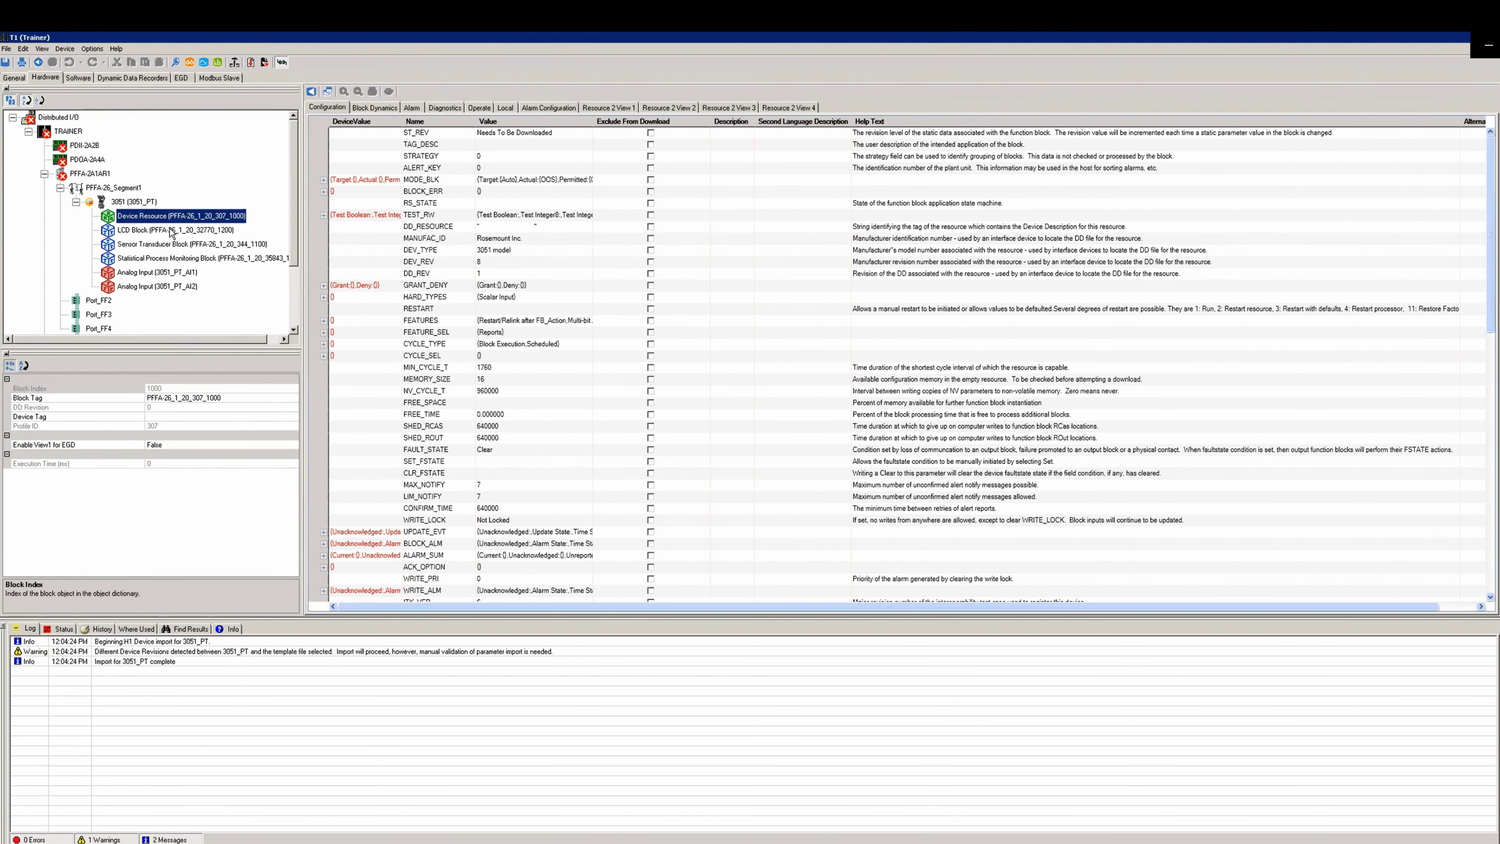
{"action": "left_click", "coordinate": [141, 230]}
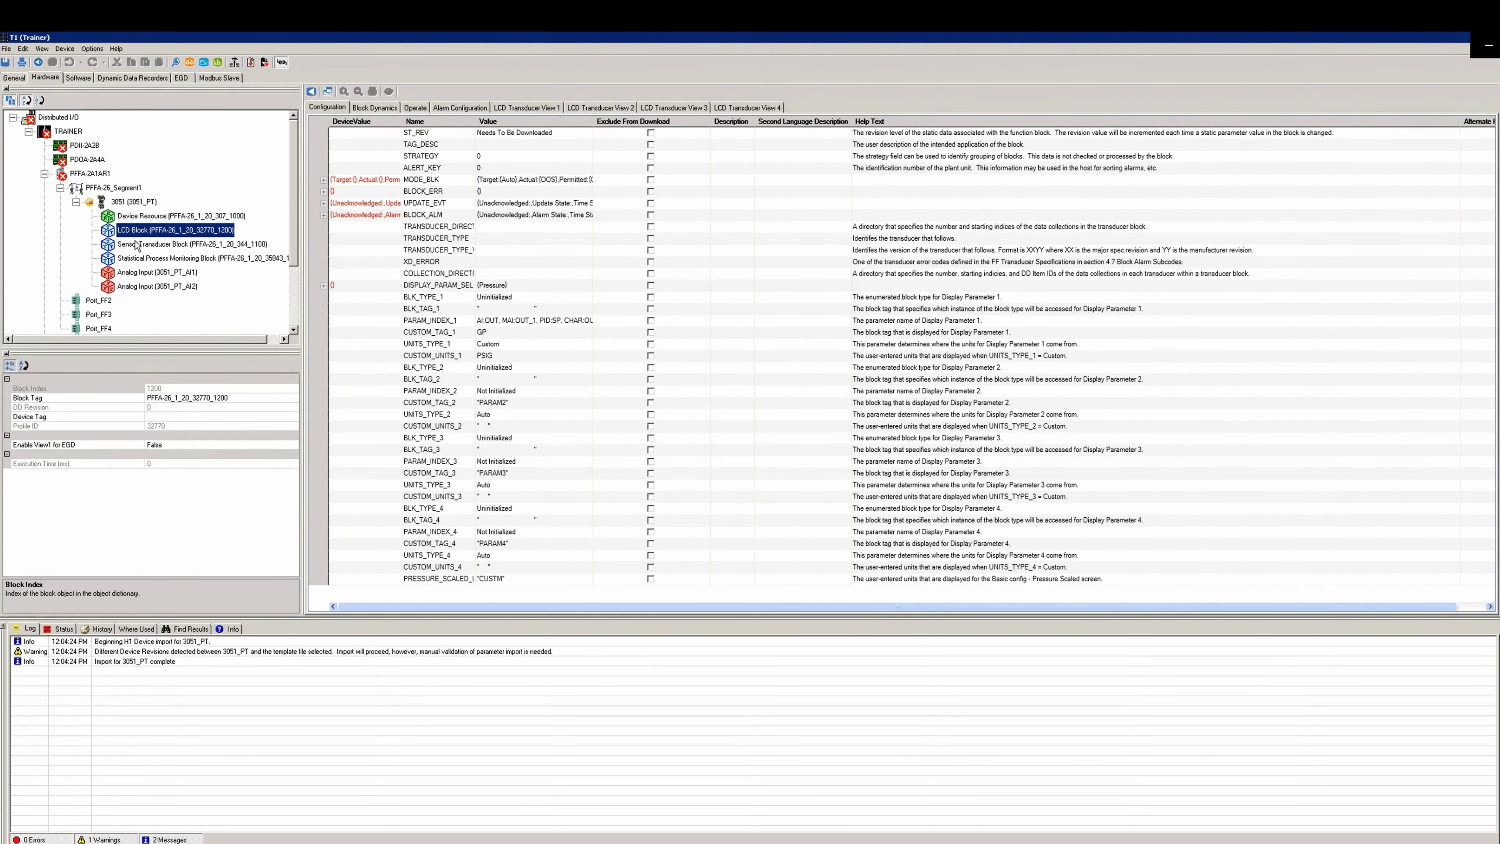
{"action": "left_click", "coordinate": [141, 244]}
{"action": "left_click", "coordinate": [137, 217]}
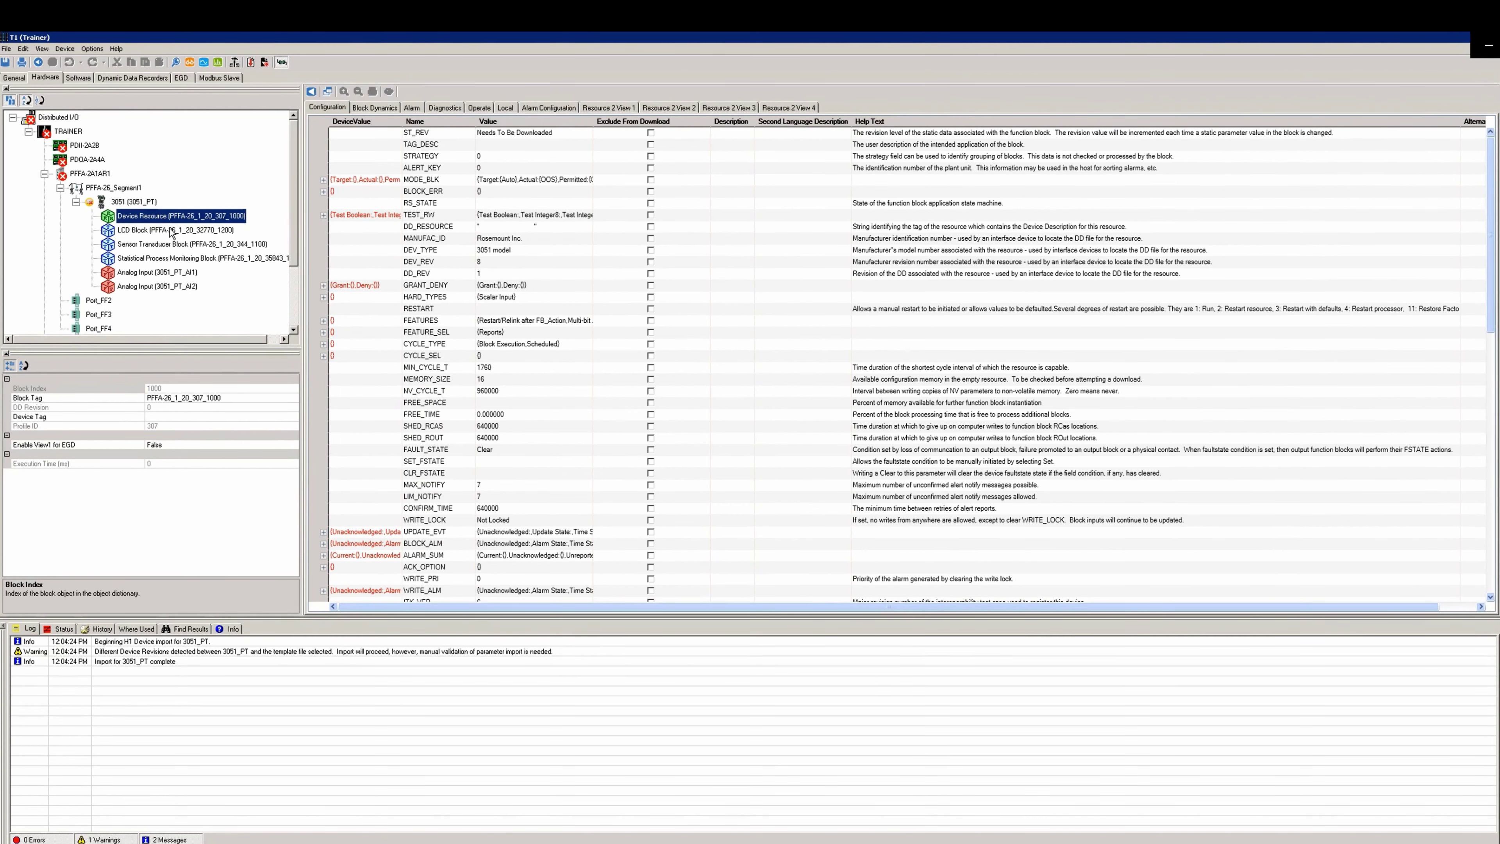
Step: Build T1 and run the offline download to controllers and I/O packs, accepting the shutdown warning
{"action": "left_click", "coordinate": [234, 62]}
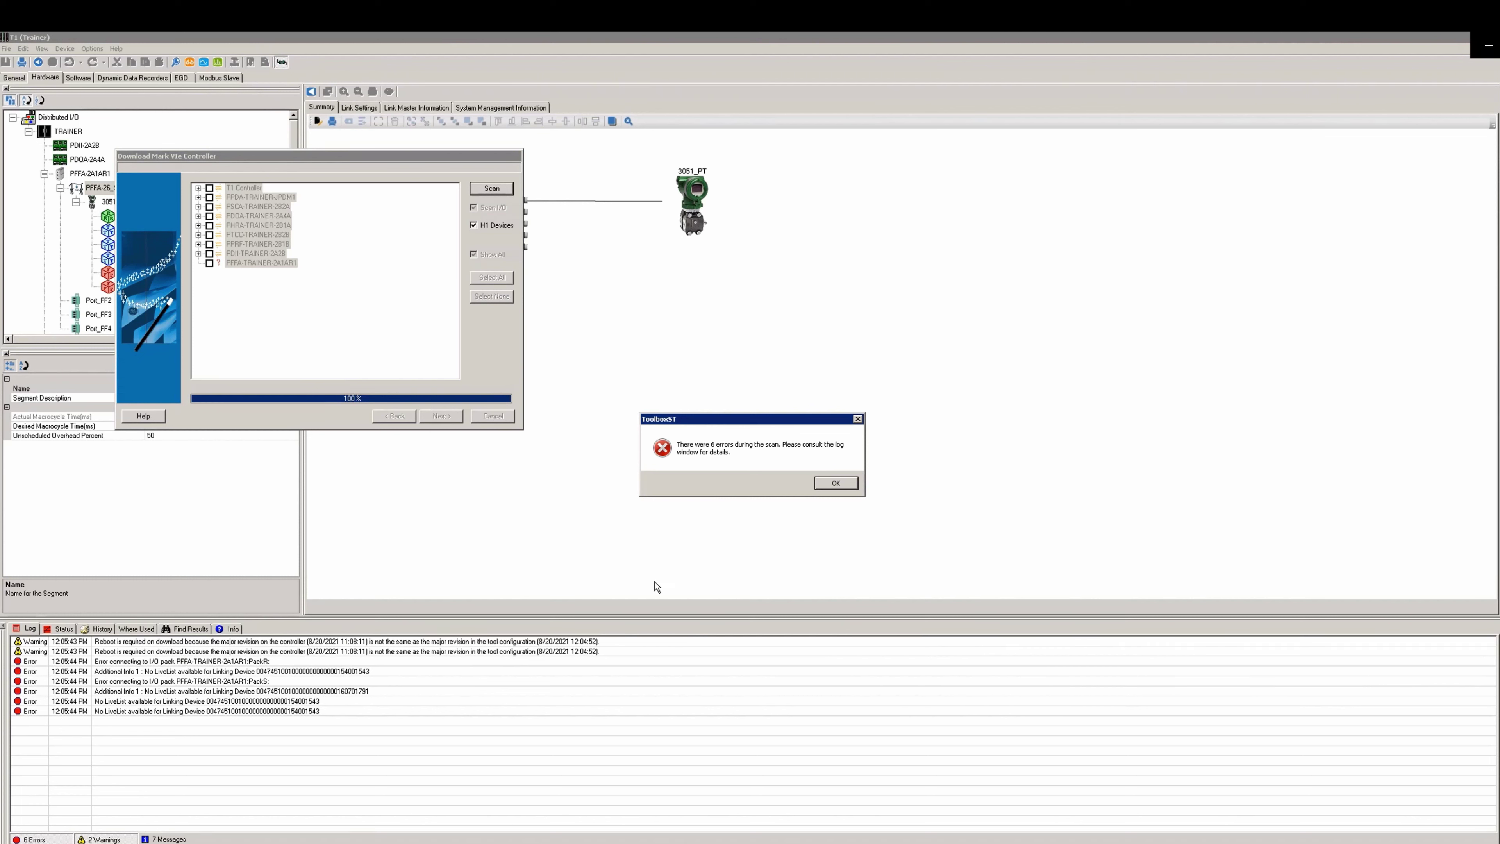
{"action": "left_click", "coordinate": [835, 483]}
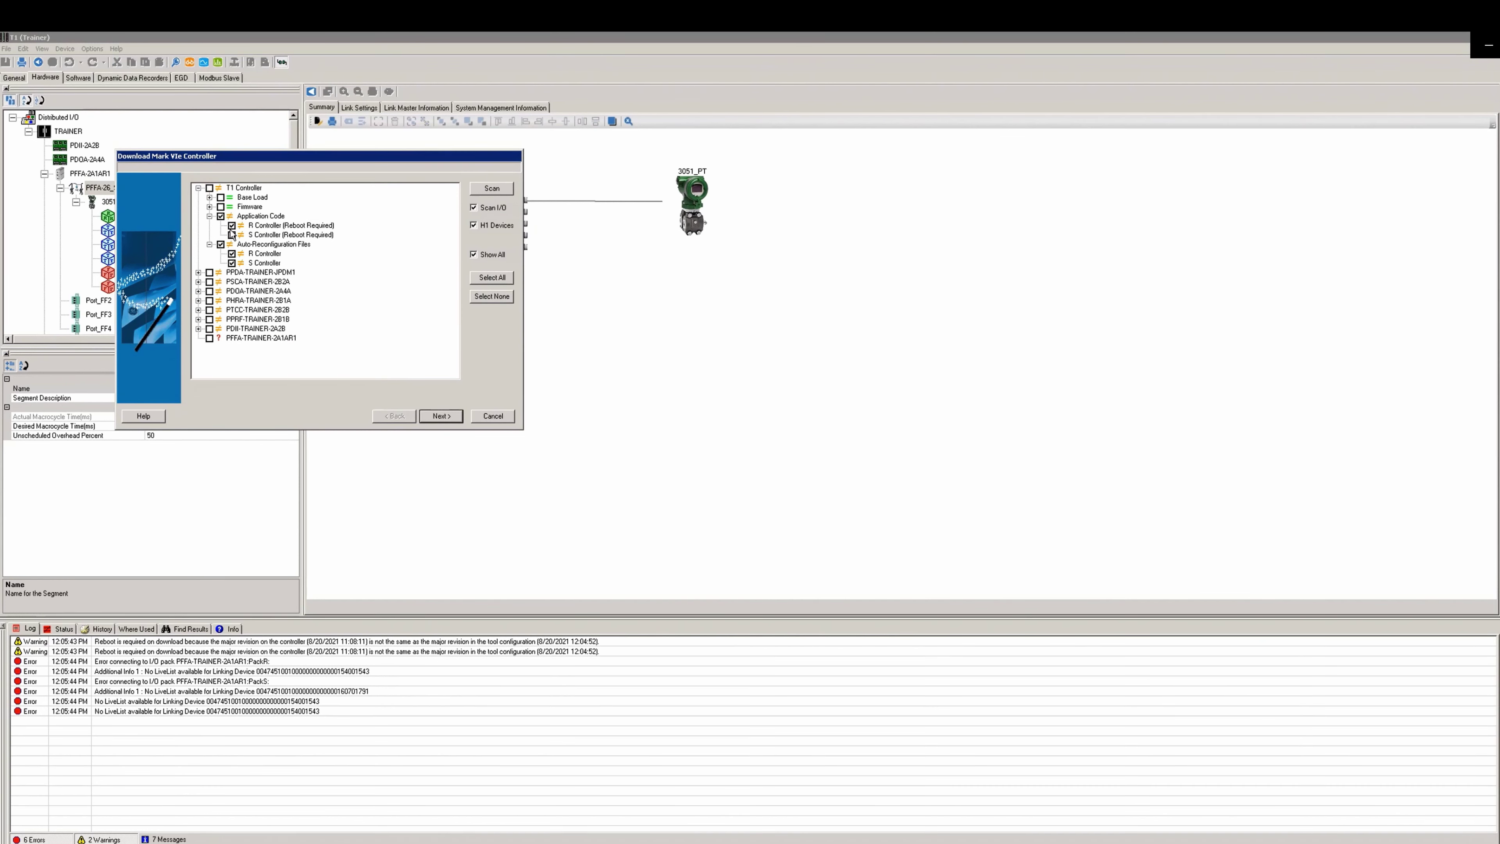
{"action": "left_click", "coordinate": [198, 197]}
{"action": "left_click", "coordinate": [199, 197]}
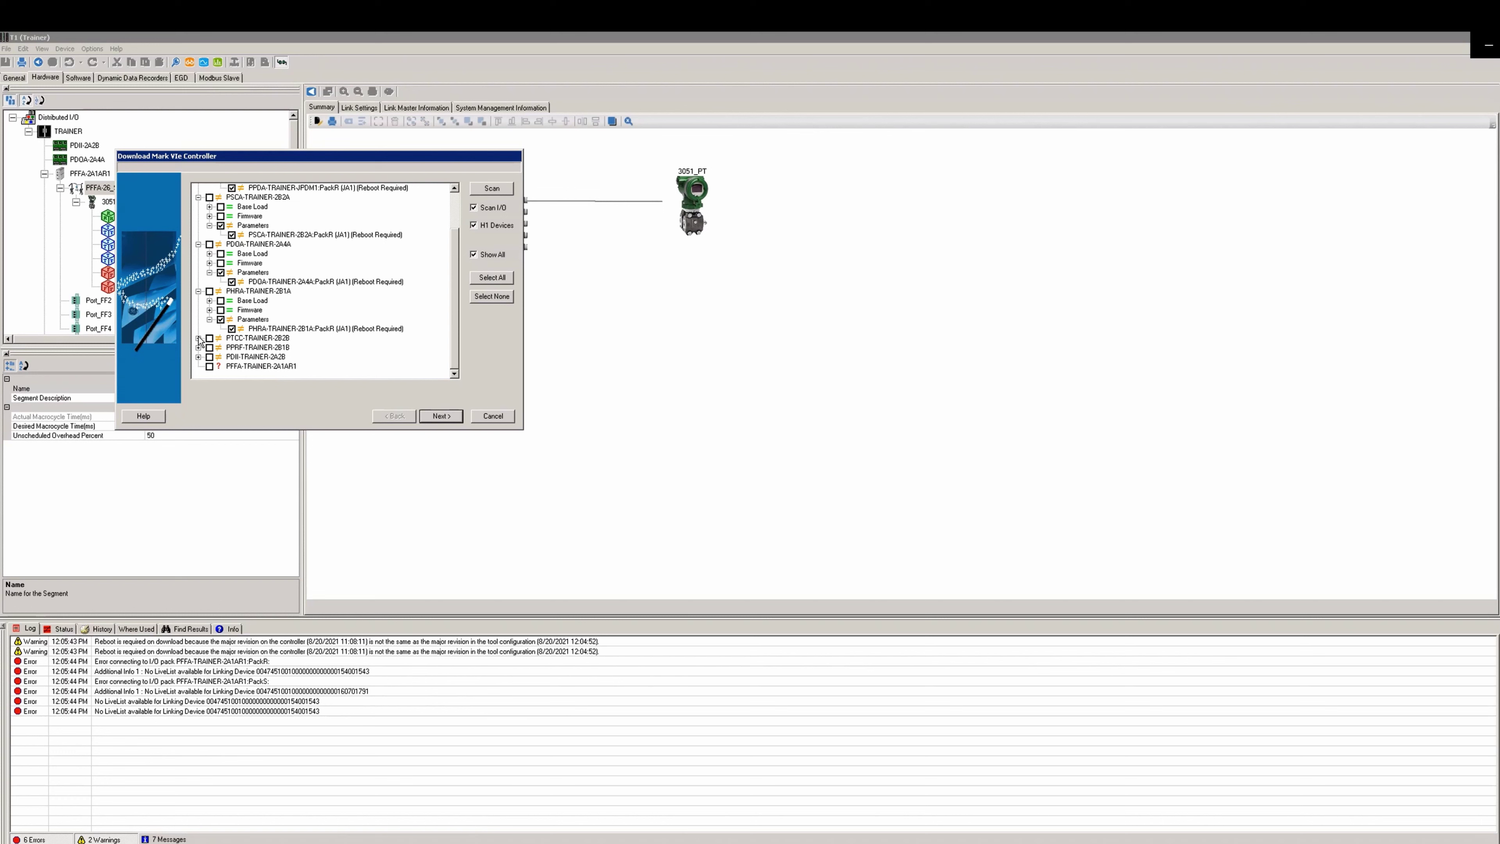
{"action": "left_click", "coordinate": [442, 416]}
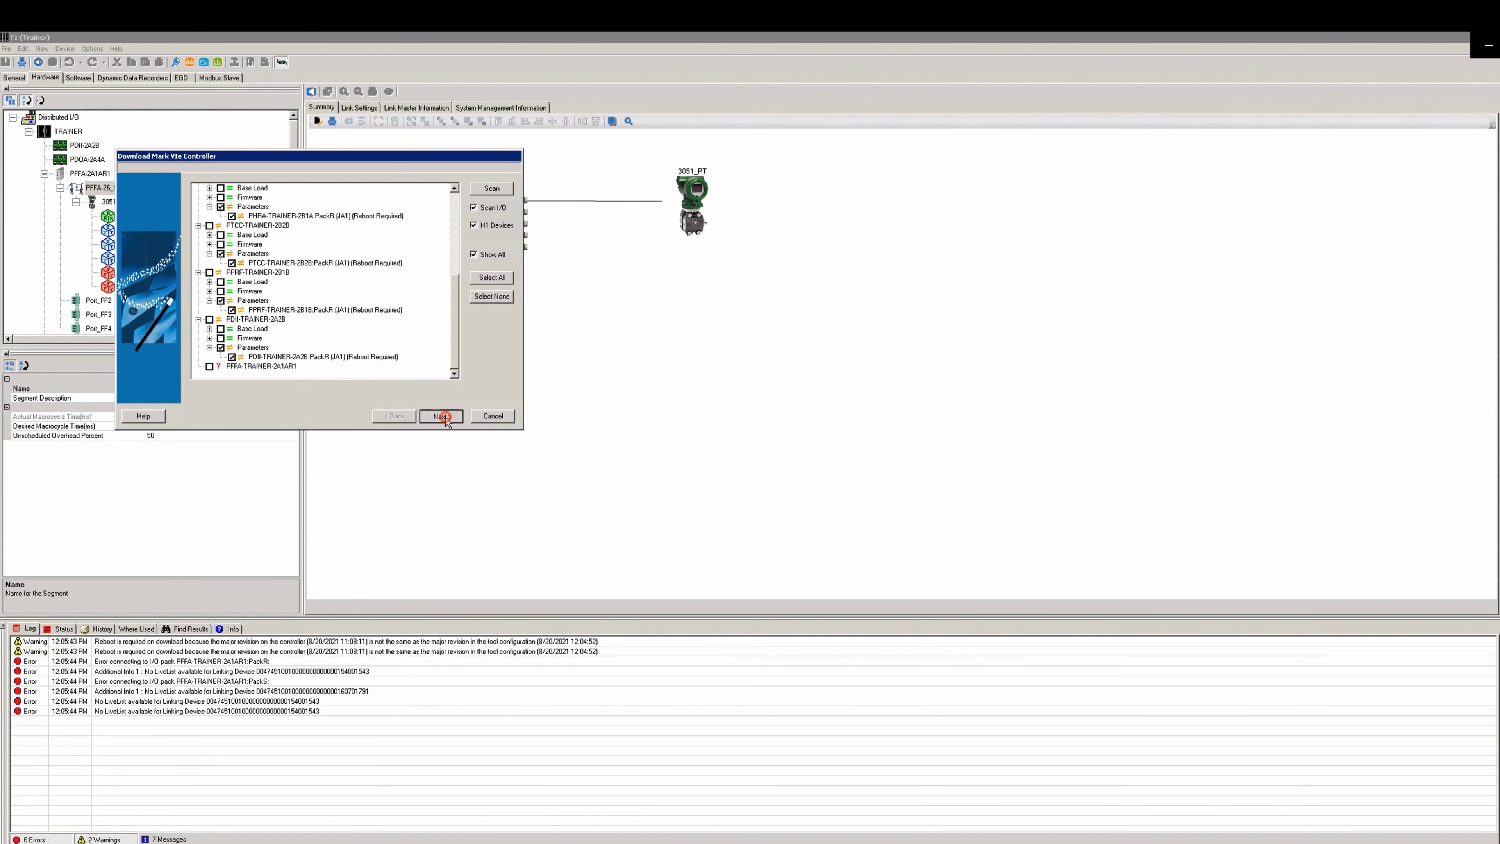
{"action": "left_click", "coordinate": [441, 416]}
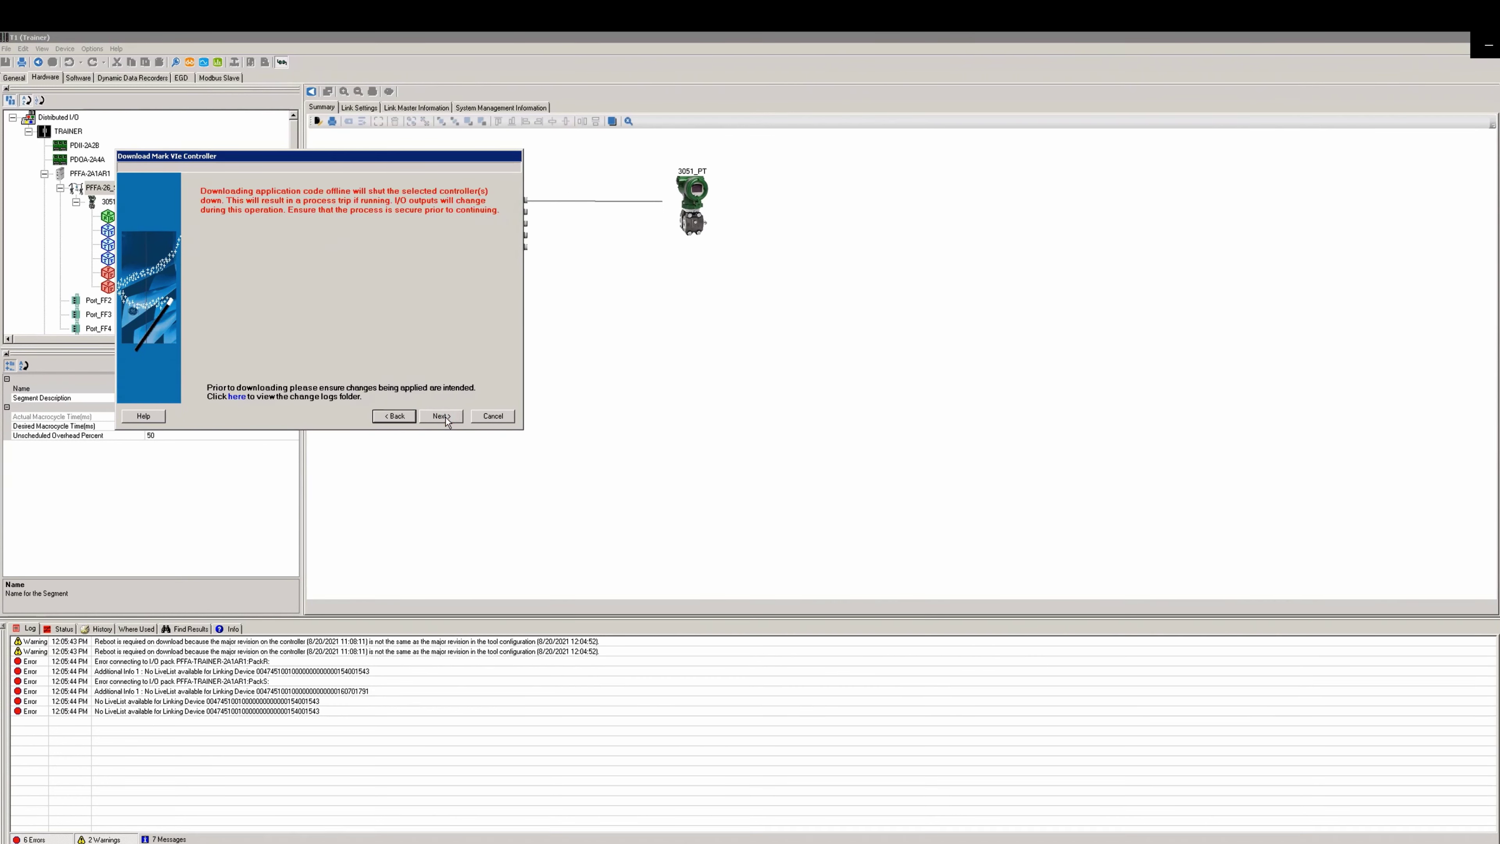
{"action": "left_click", "coordinate": [443, 416]}
{"action": "left_click", "coordinate": [787, 489]}
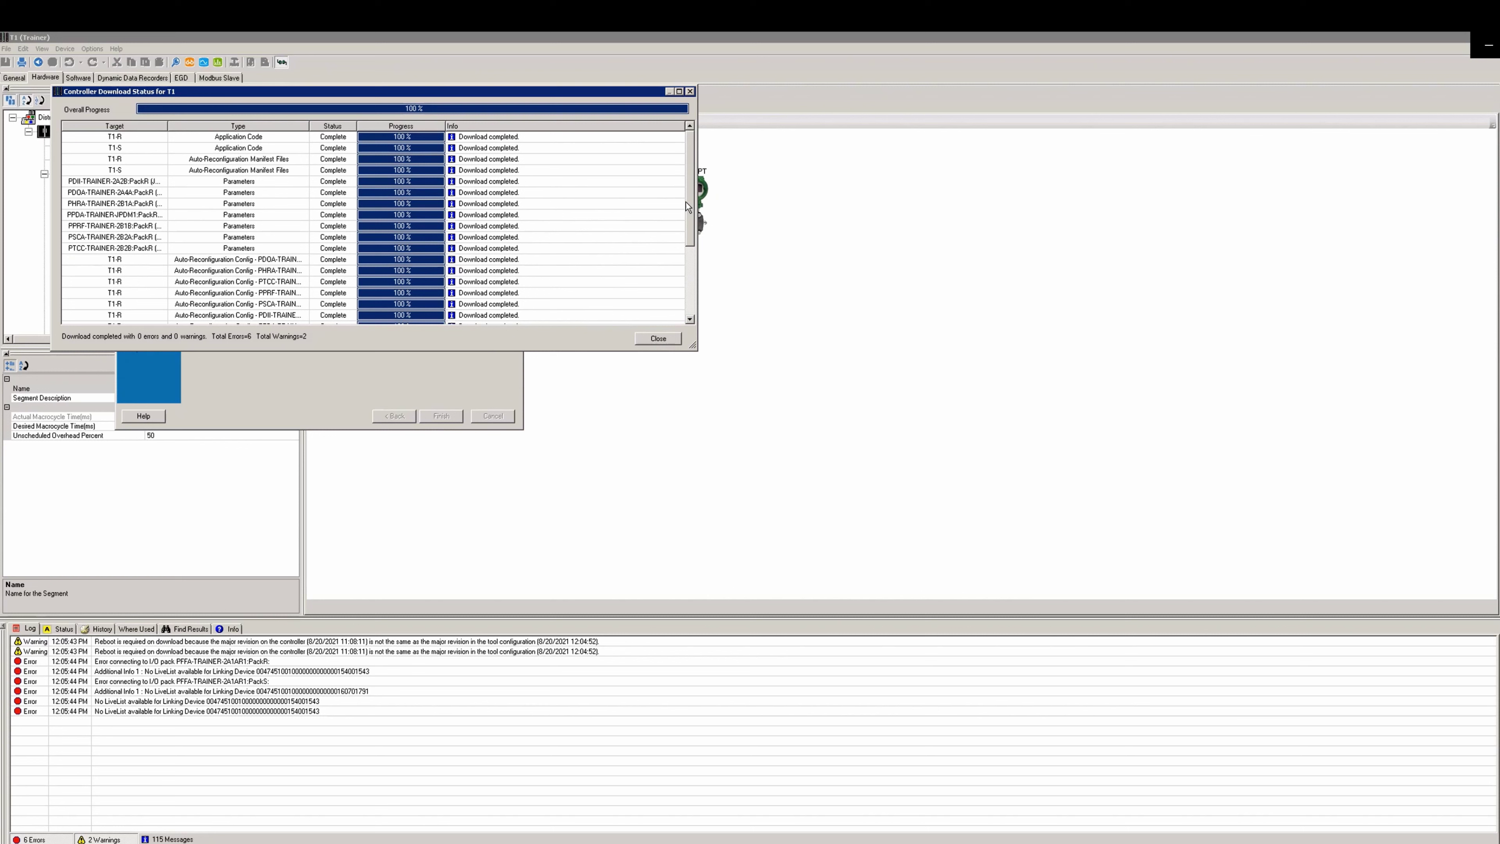
Step: Close the download results and enlarge the status panel showing both R and S Controlling
{"action": "left_click", "coordinate": [648, 341]}
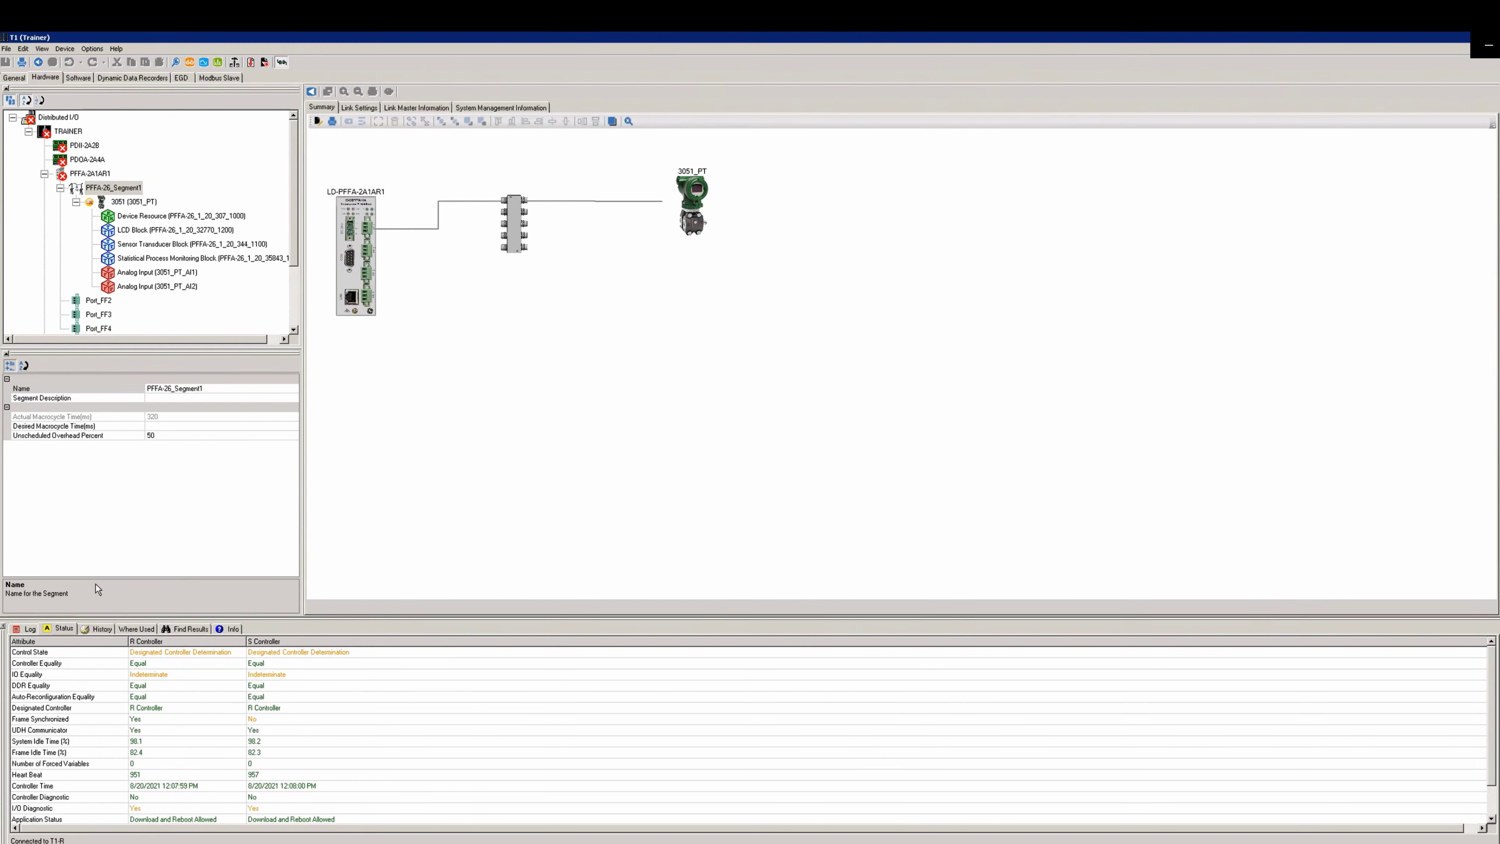
{"action": "left_click_drag", "start_coordinate": [88, 619], "coordinate": [89, 558]}
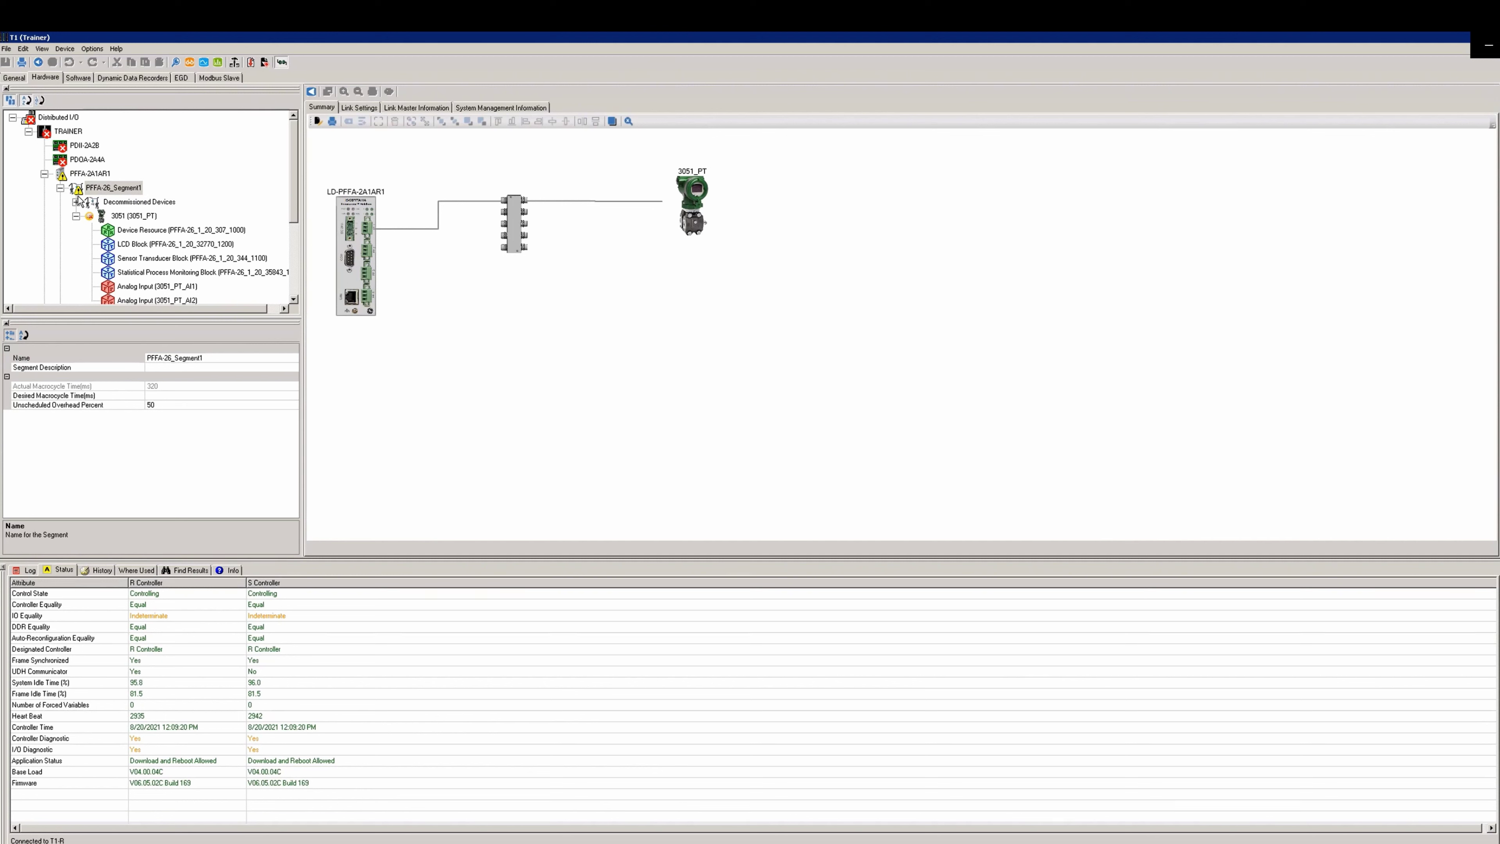
Step: Clear the decommissioned H1 device on PFFA-26_Segment1 and close the progress results
{"action": "left_click", "coordinate": [77, 202]}
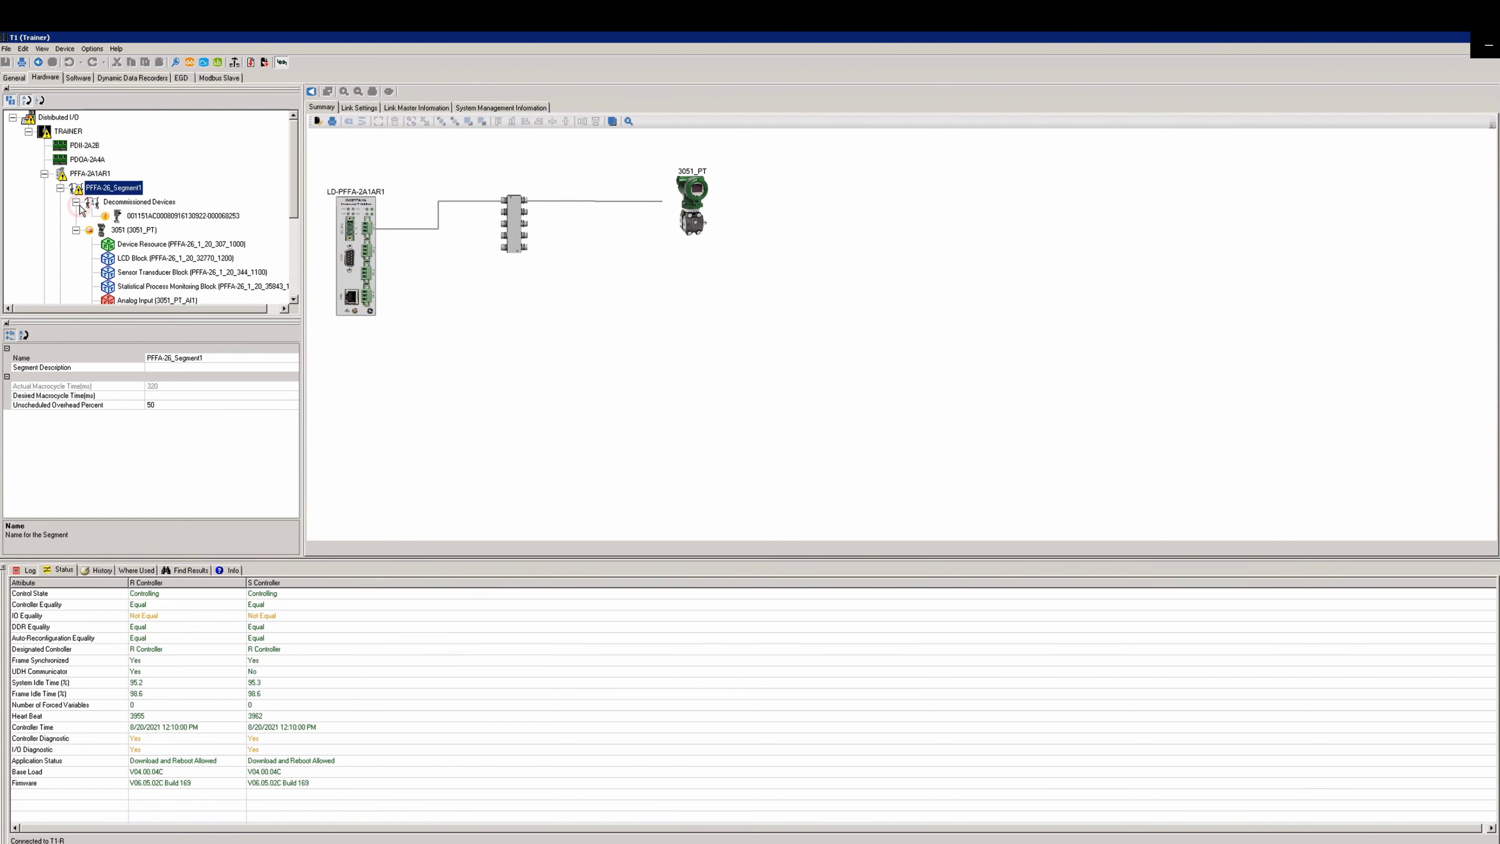
{"action": "right_click", "coordinate": [140, 216]}
{"action": "left_click", "coordinate": [157, 238]}
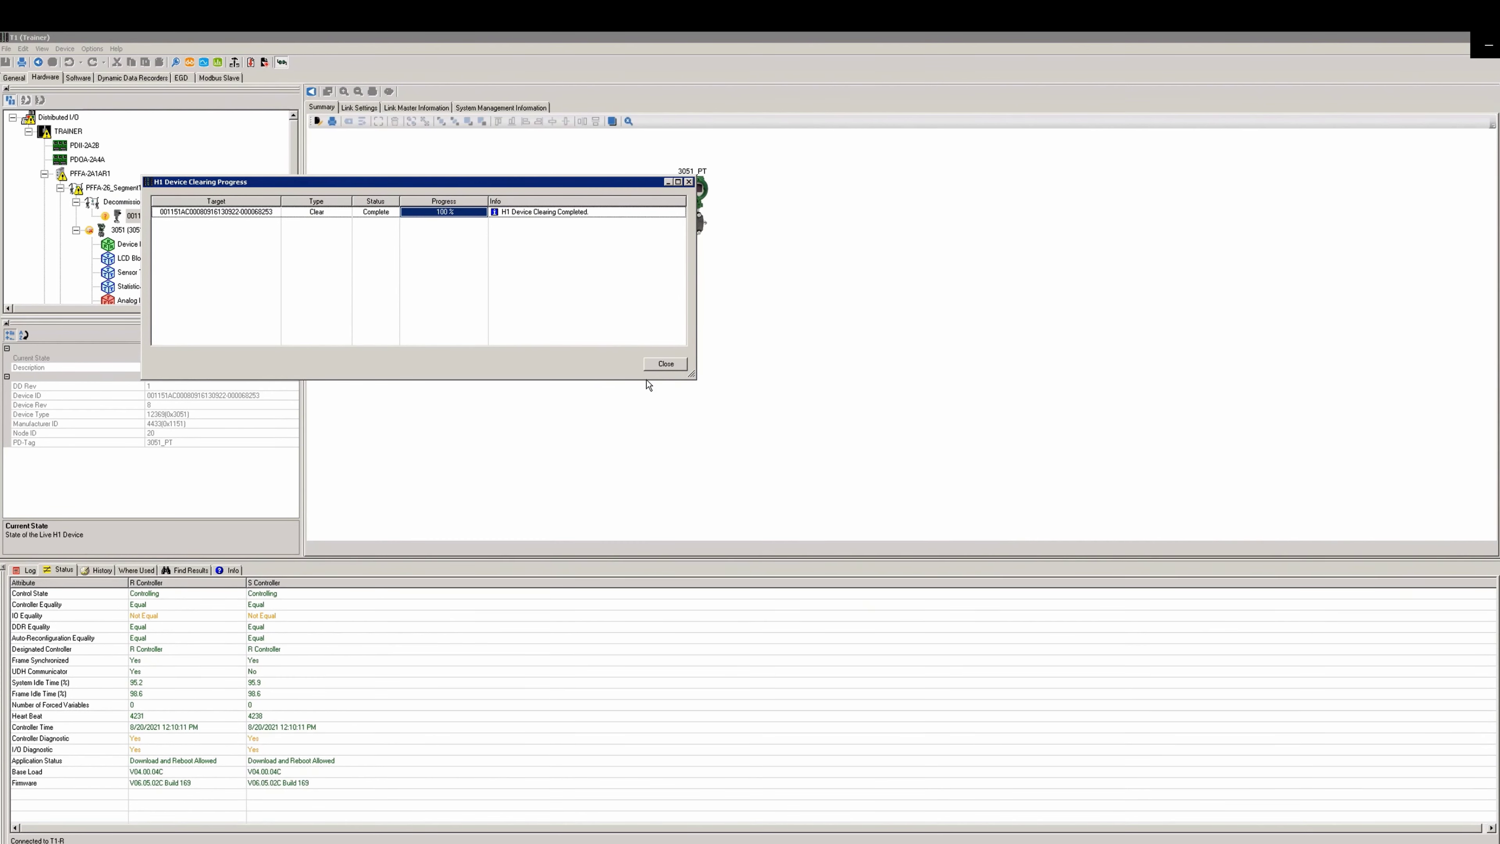
{"action": "left_click", "coordinate": [665, 364]}
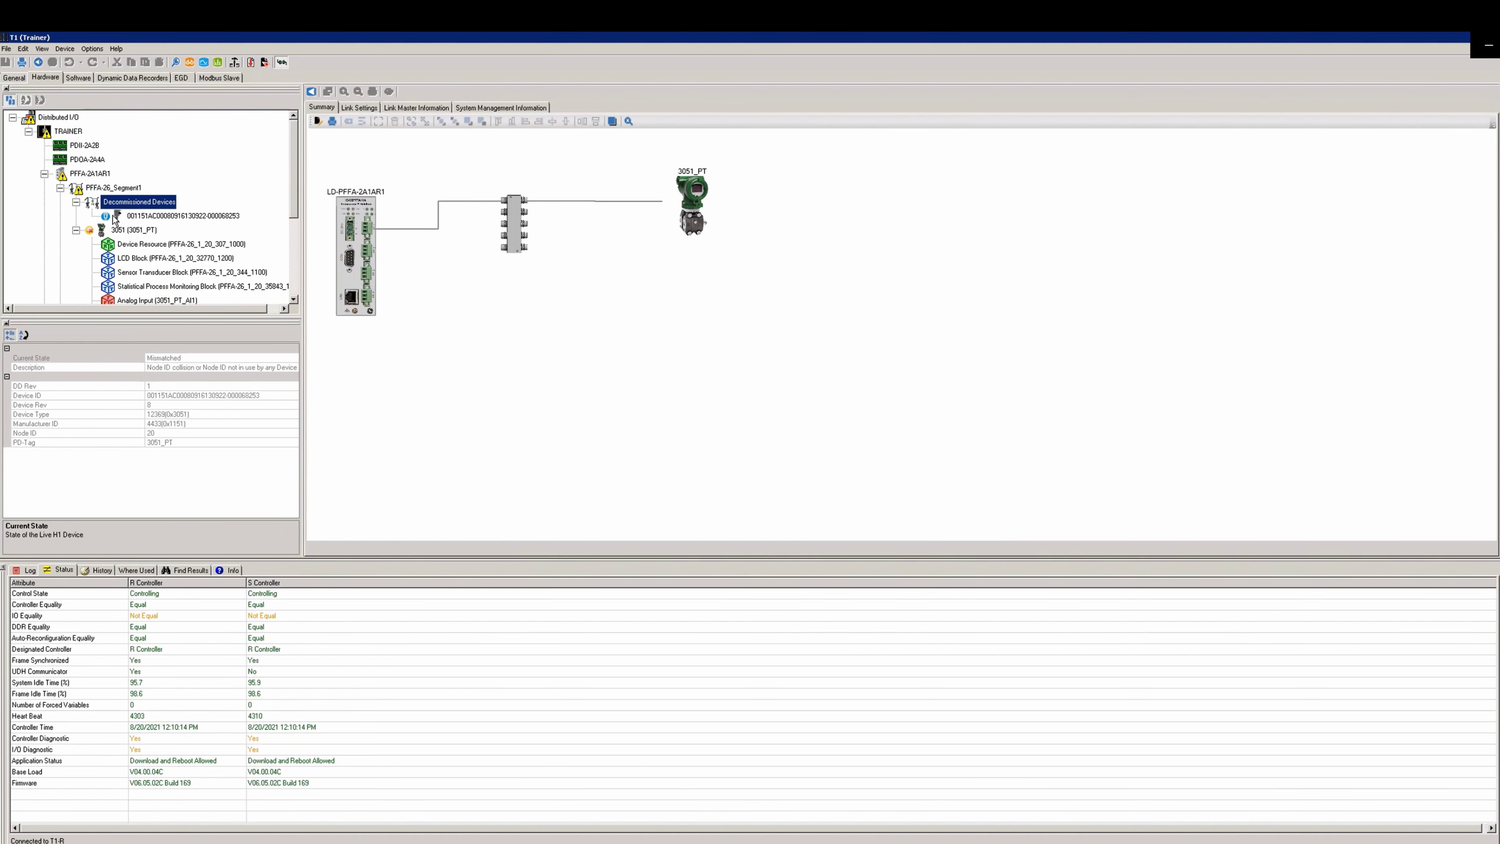
Step: Commission the cleared live device against the 3051_PT placeholder to 100% complete
{"action": "right_click", "coordinate": [138, 217]}
{"action": "left_click", "coordinate": [170, 224]}
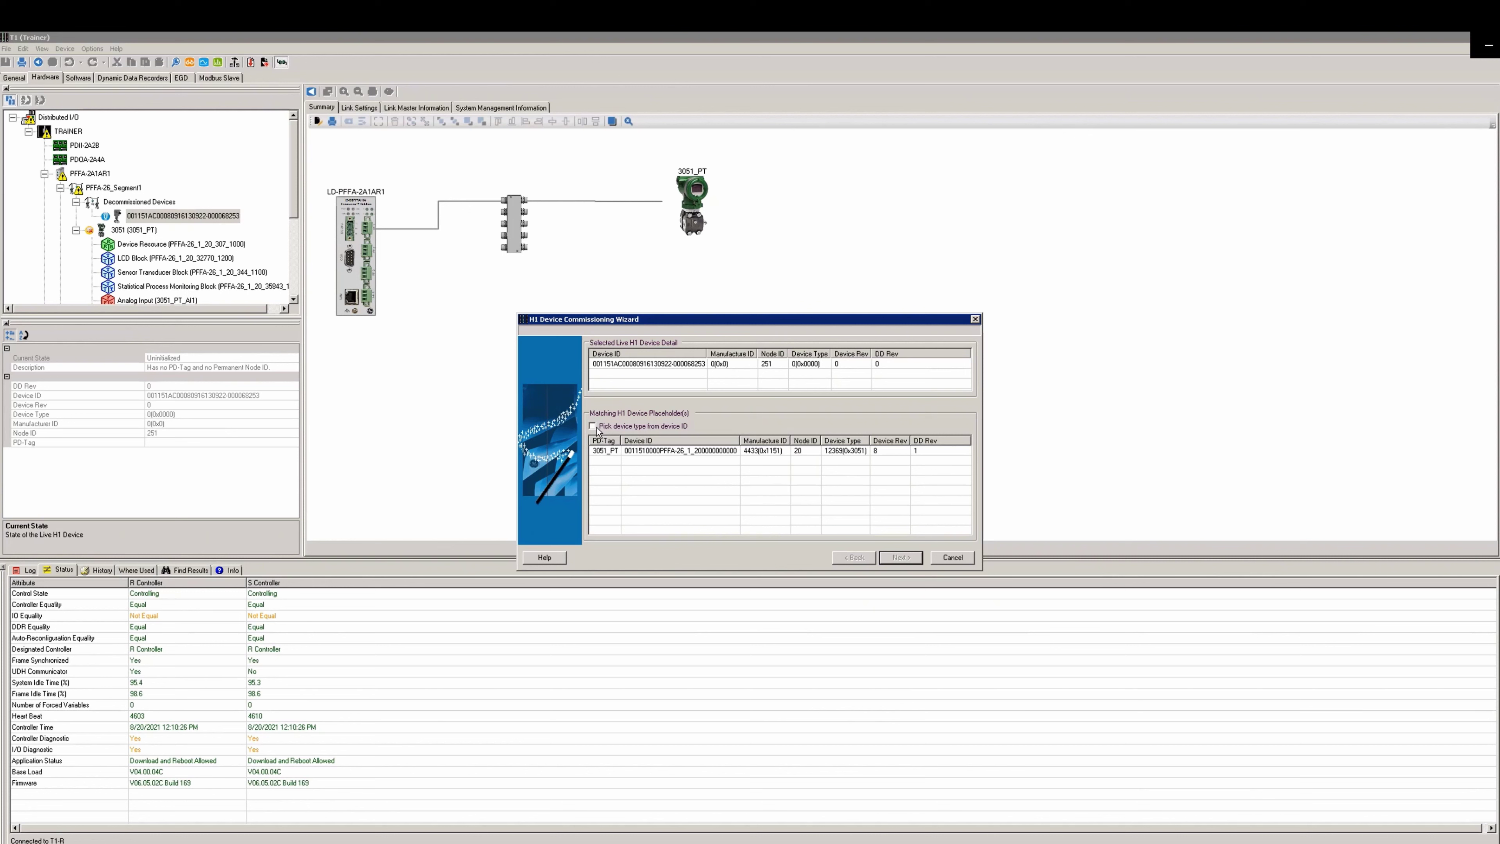
{"action": "left_click", "coordinate": [618, 452]}
{"action": "left_click", "coordinate": [901, 557]}
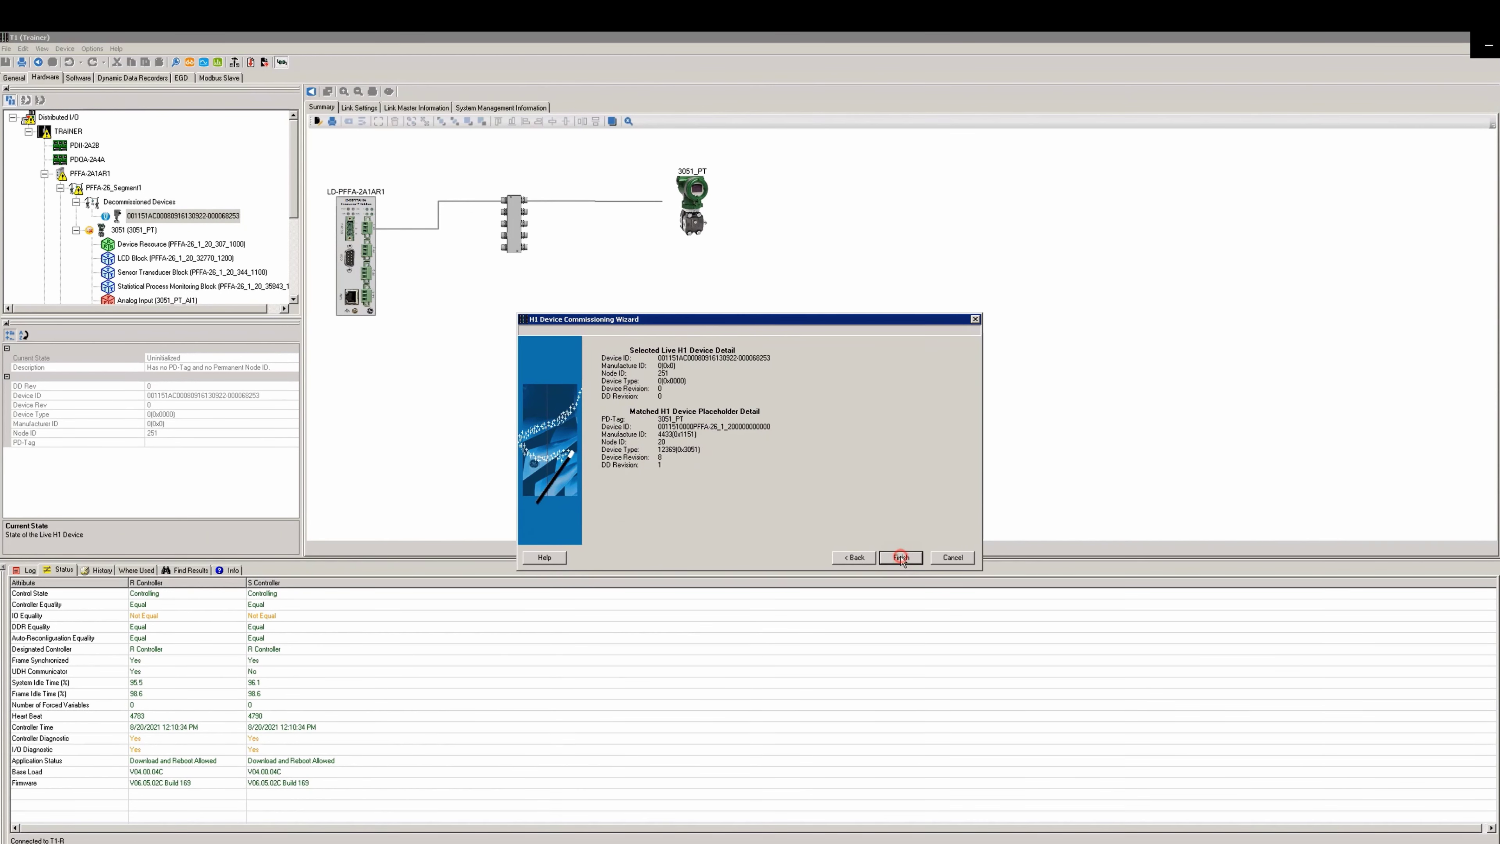
{"action": "left_click", "coordinate": [900, 555]}
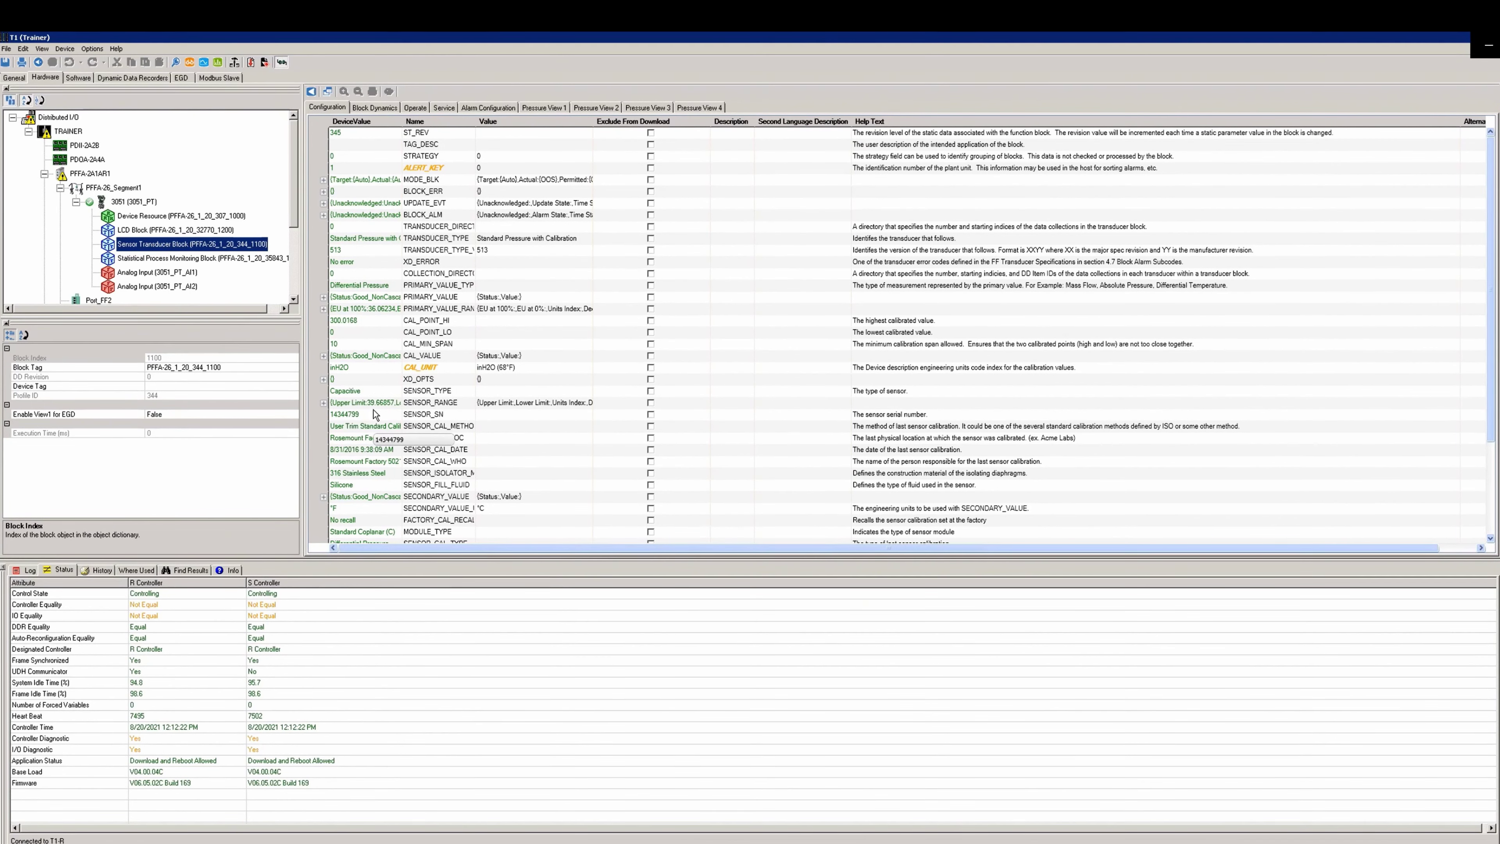
Step: Check the PFFA-2A1AR1 linking device's diagnostic alarms, then return to its summary diagram
{"action": "left_click", "coordinate": [90, 173]}
{"action": "left_click", "coordinate": [363, 107]}
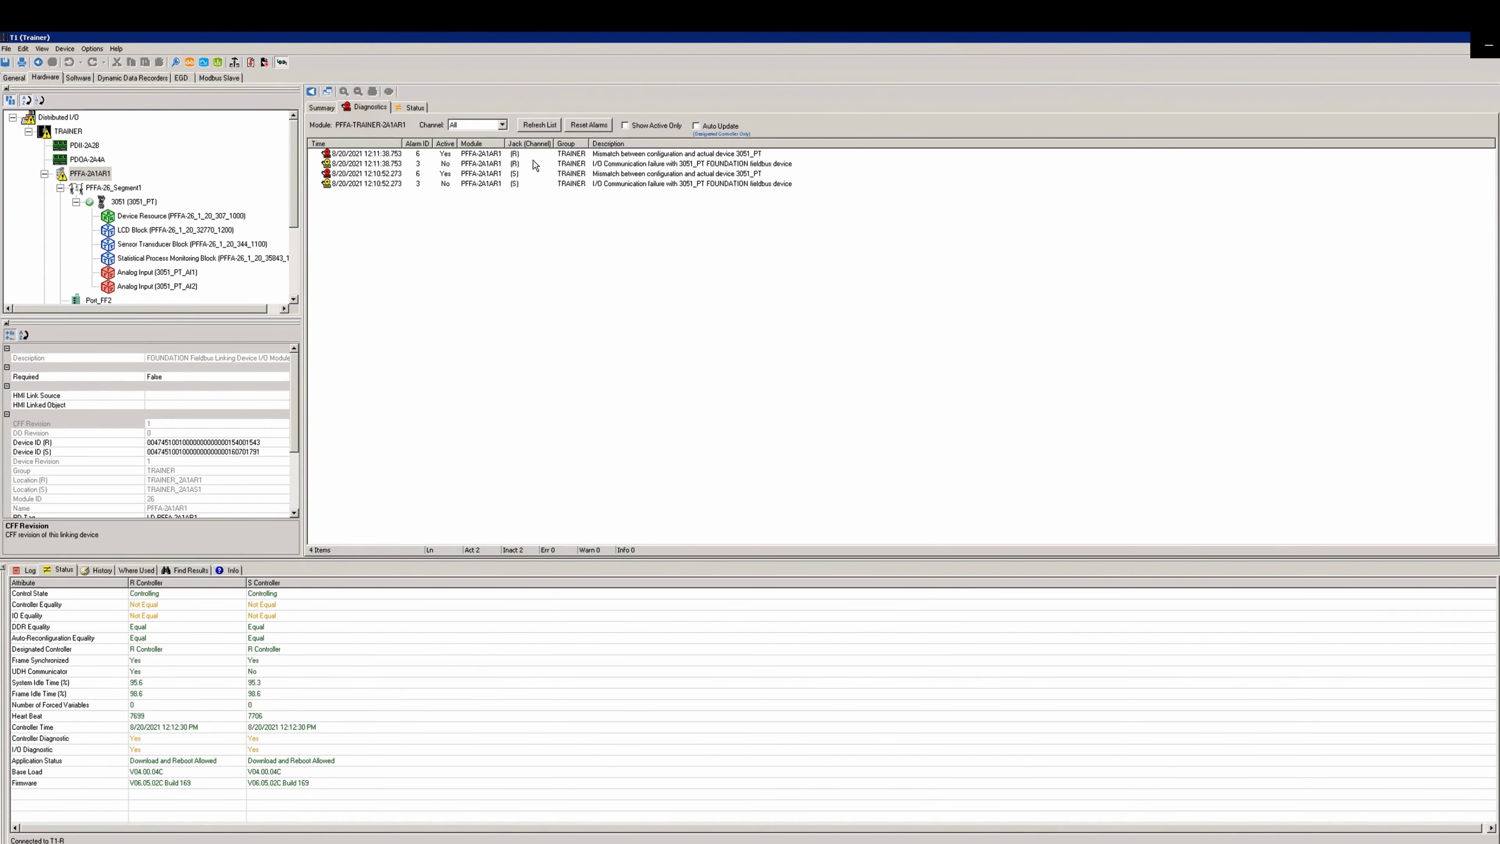
{"action": "left_click", "coordinate": [328, 108]}
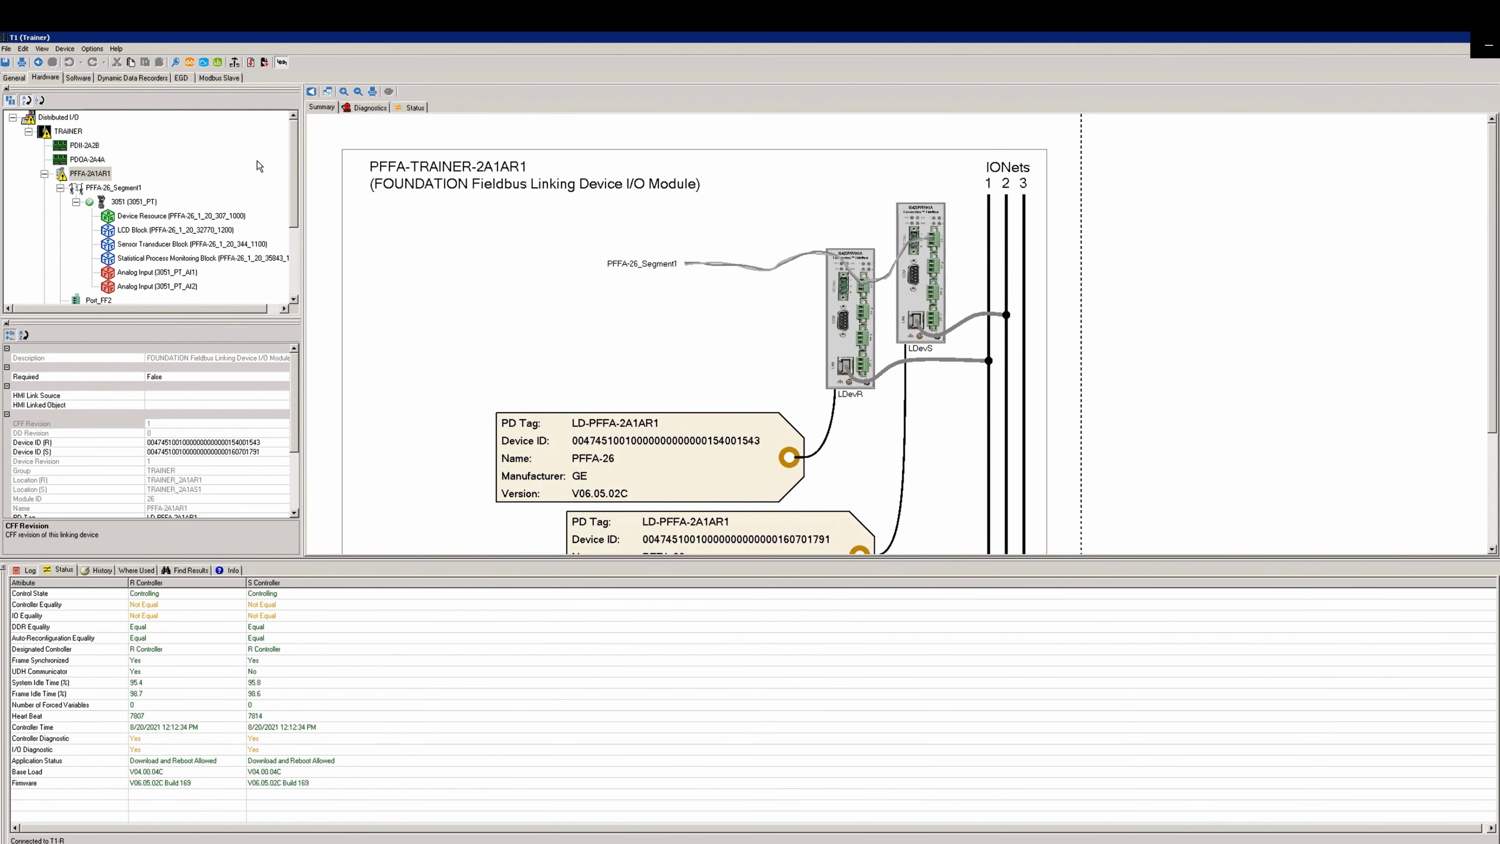